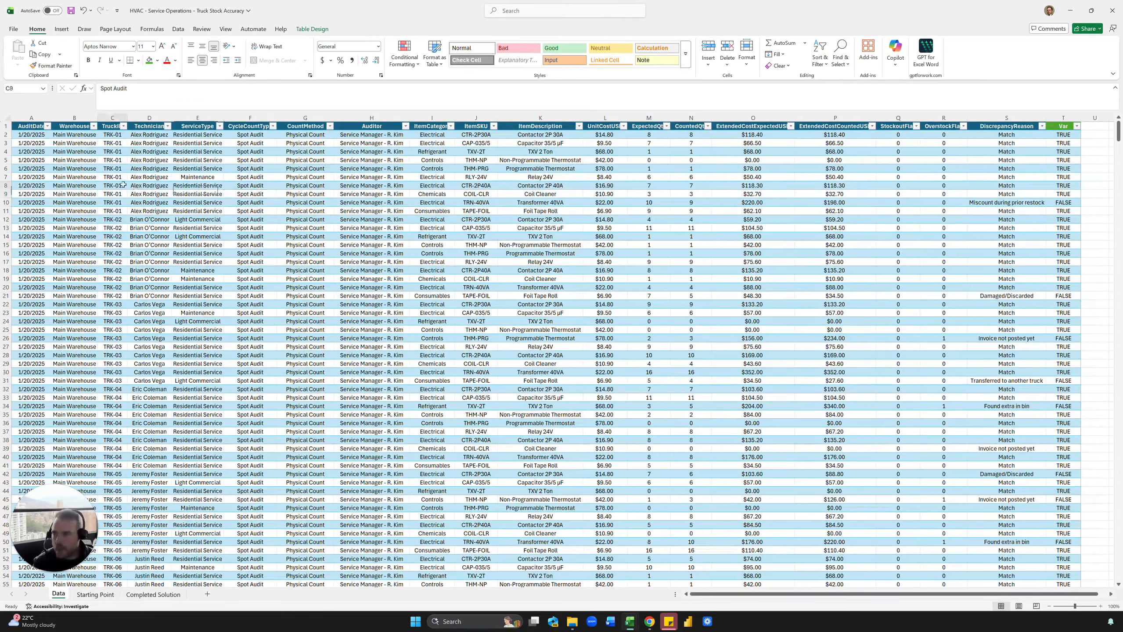
Inspect the truck ID, auditor, UnitCost and first item's expected and counted quantities.
left_click(109, 187)
left_click(453, 195)
left_click(263, 178)
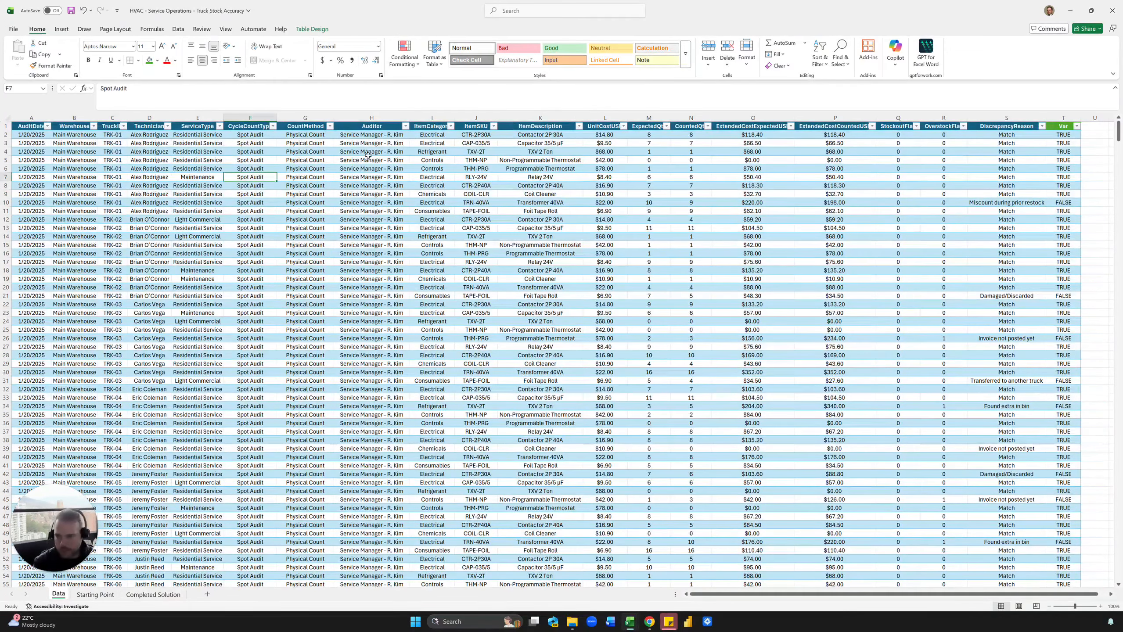
left_click(390, 177)
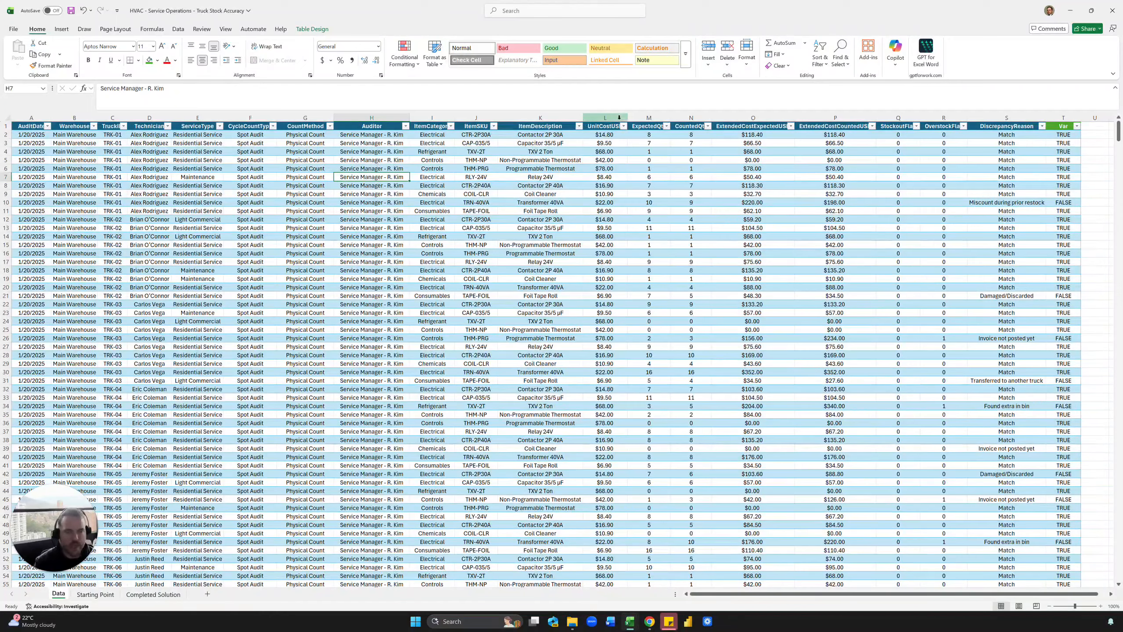
left_click(606, 117)
left_click(659, 153)
left_click(655, 133)
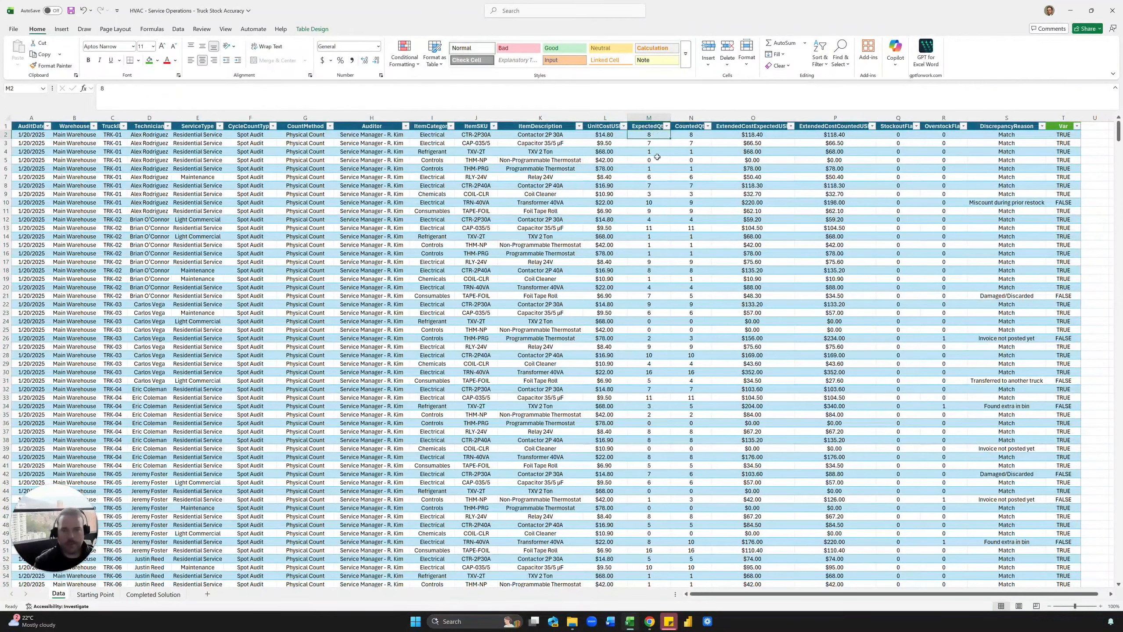
left_click(685, 134)
Compare expected versus counted quantities across rows and inspect the existing Var formula in T2.
left_click_drag(660, 134, 678, 154)
left_click(677, 174)
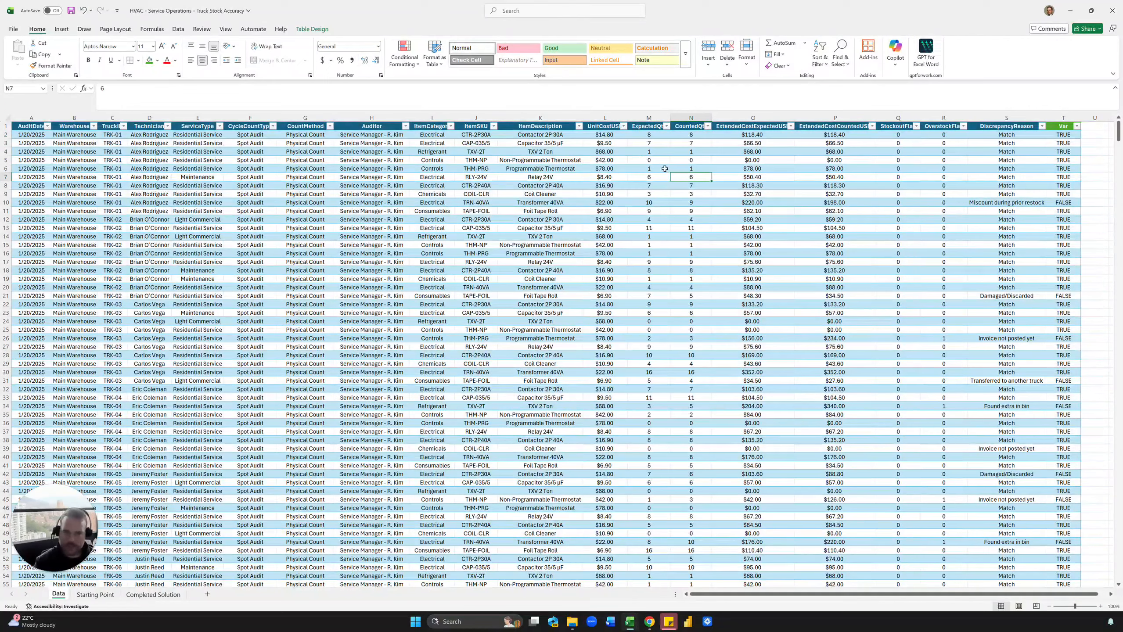
left_click(1031, 168)
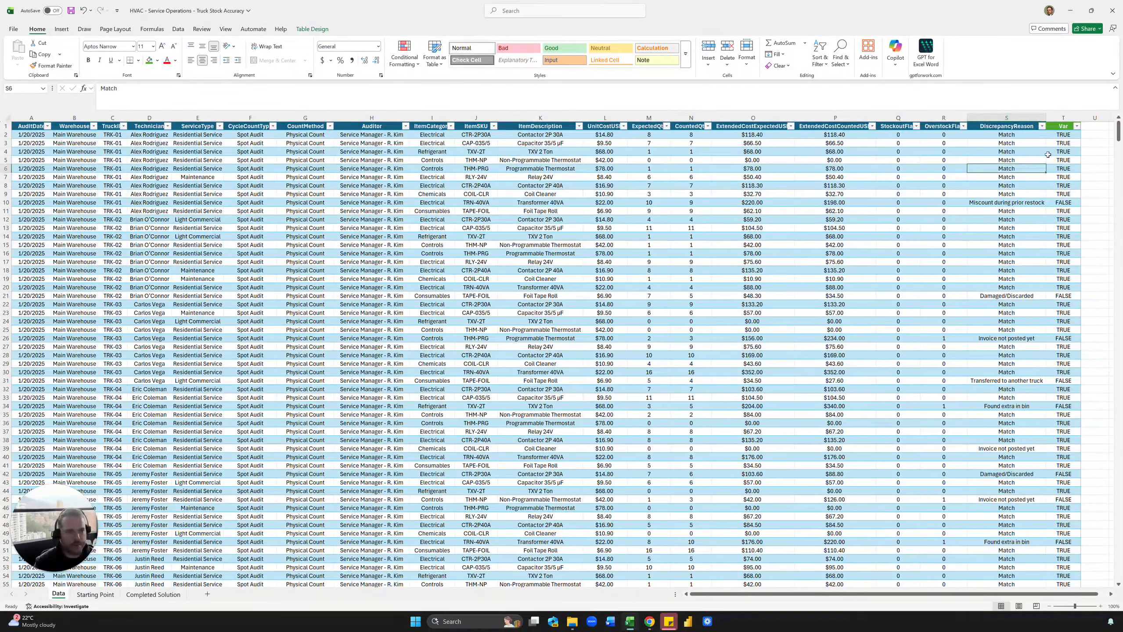
left_click(1062, 137)
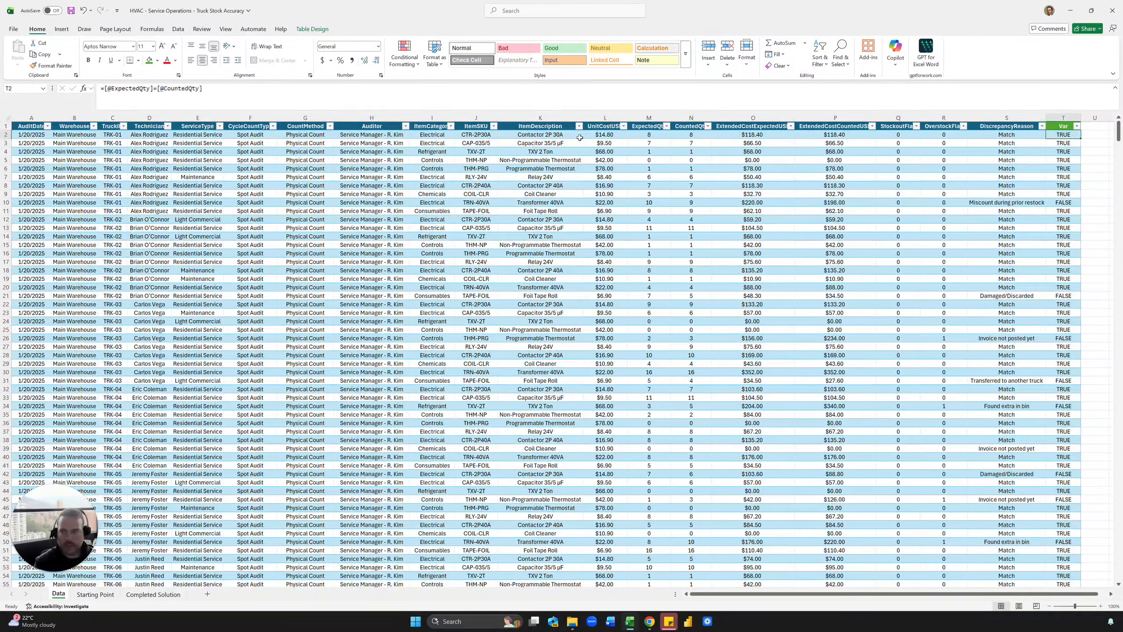
left_click(694, 167)
left_click(656, 143)
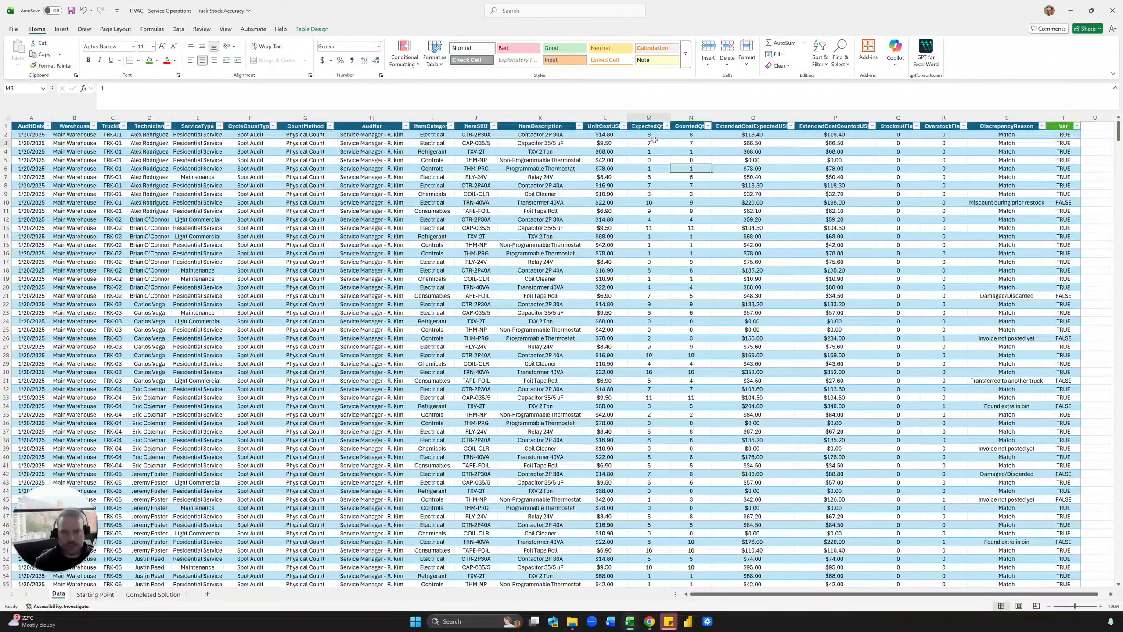
left_click(694, 143)
left_click(1065, 134)
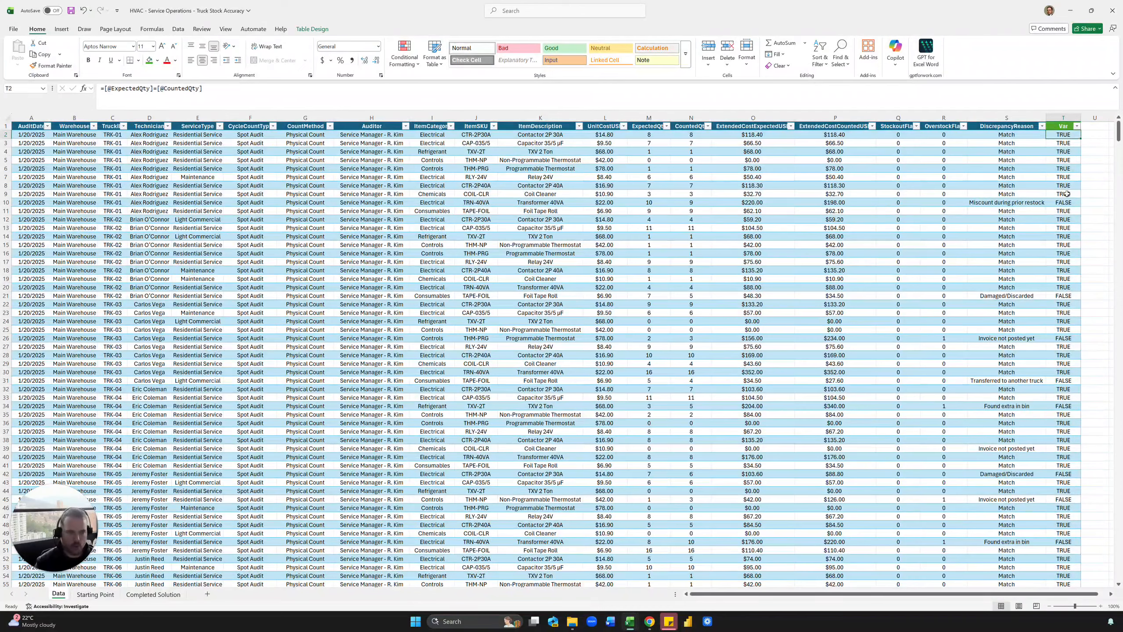
type("=")
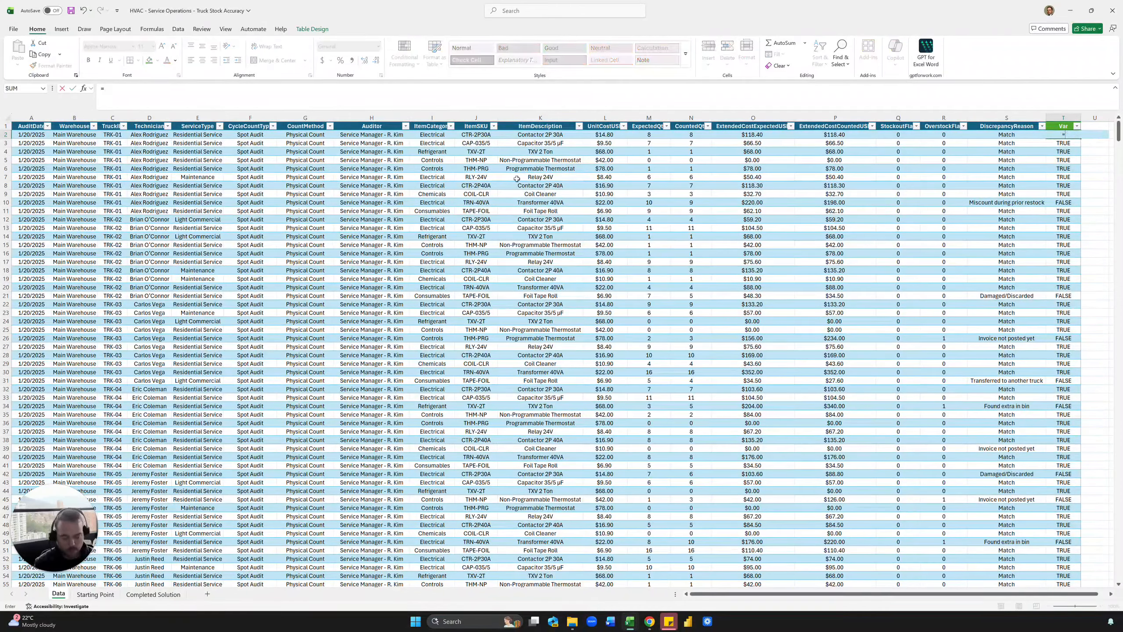
key("Left")
key("Left")
key("Left")
key("Left")
key("Left")
key("Left")
key("Left")
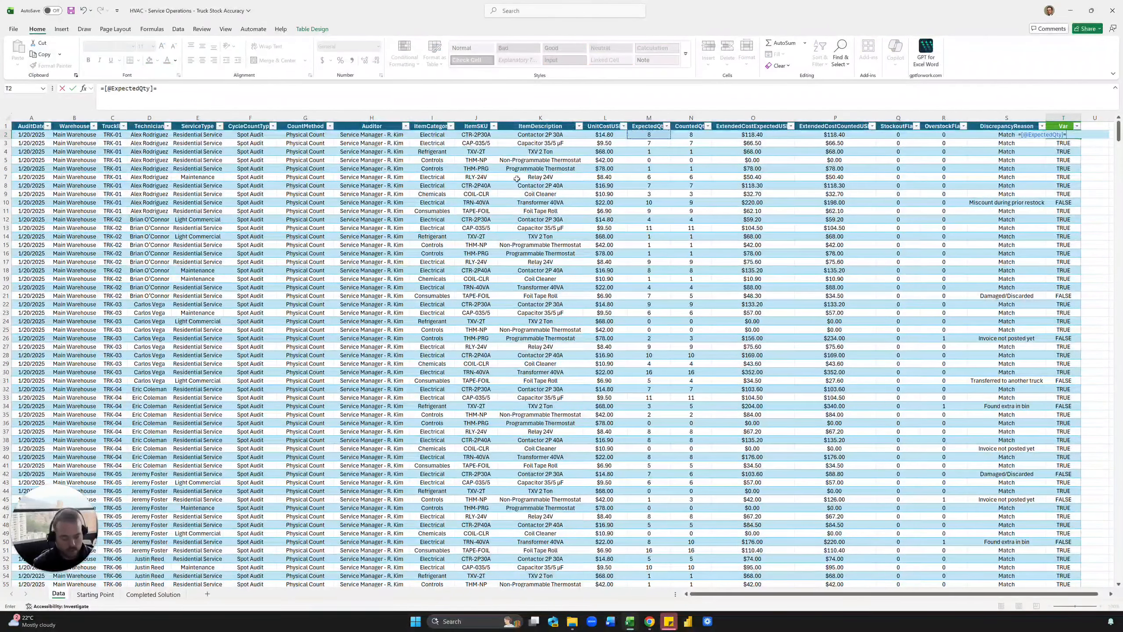
type("=")
key("Left")
key("Left")
key("Left")
key("Left")
key("Left")
key("Left")
key("Left")
key("Right")
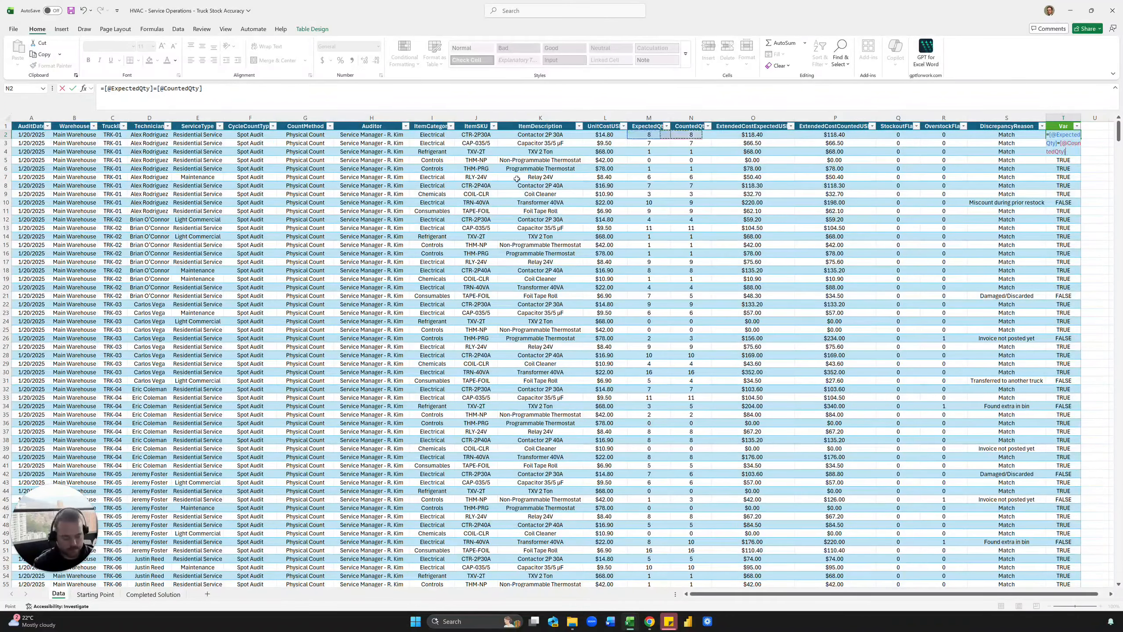
key("Return")
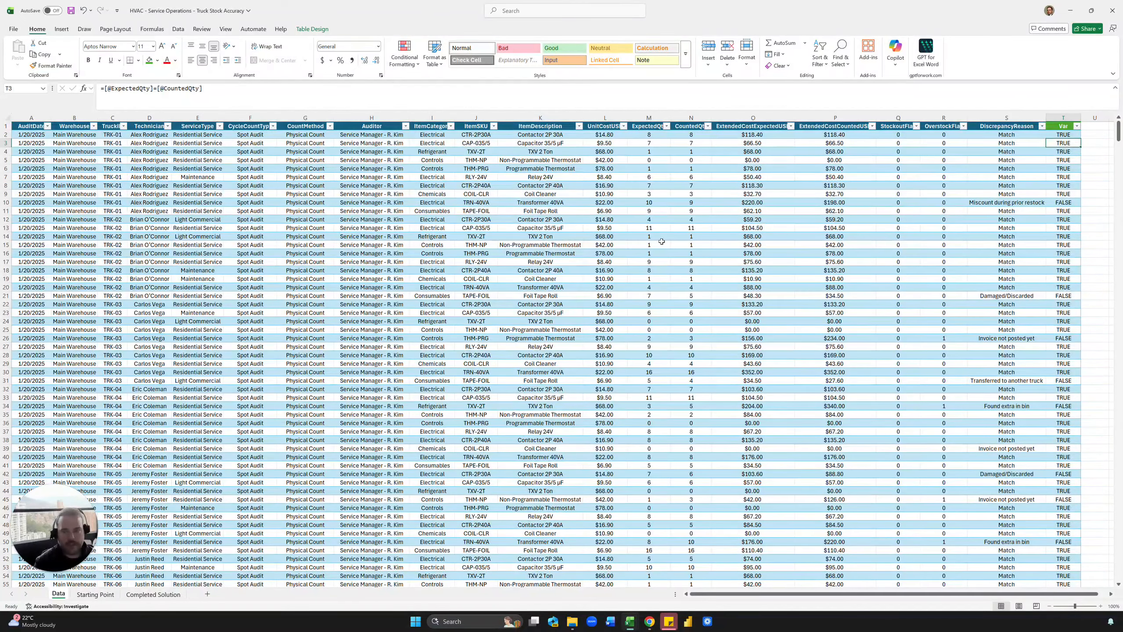
left_click(154, 595)
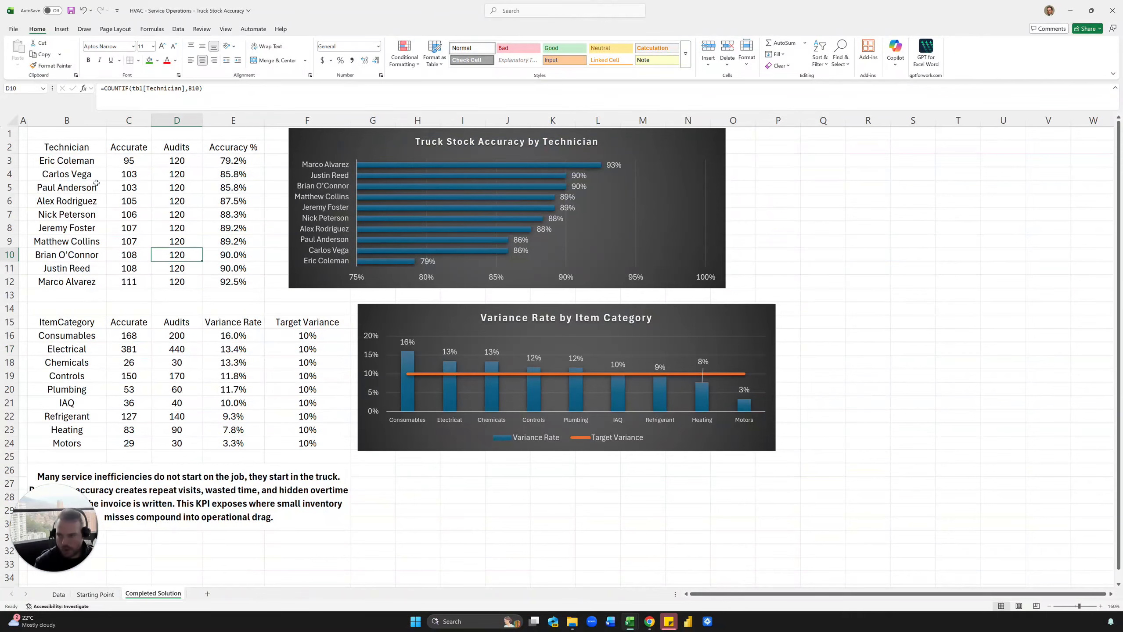
Review the technician and item-category tables on Completed Solution, then return to the Data sheet.
left_click_drag(81, 151, 84, 228)
left_click(166, 203)
left_click_drag(85, 328, 87, 377)
left_click(143, 347)
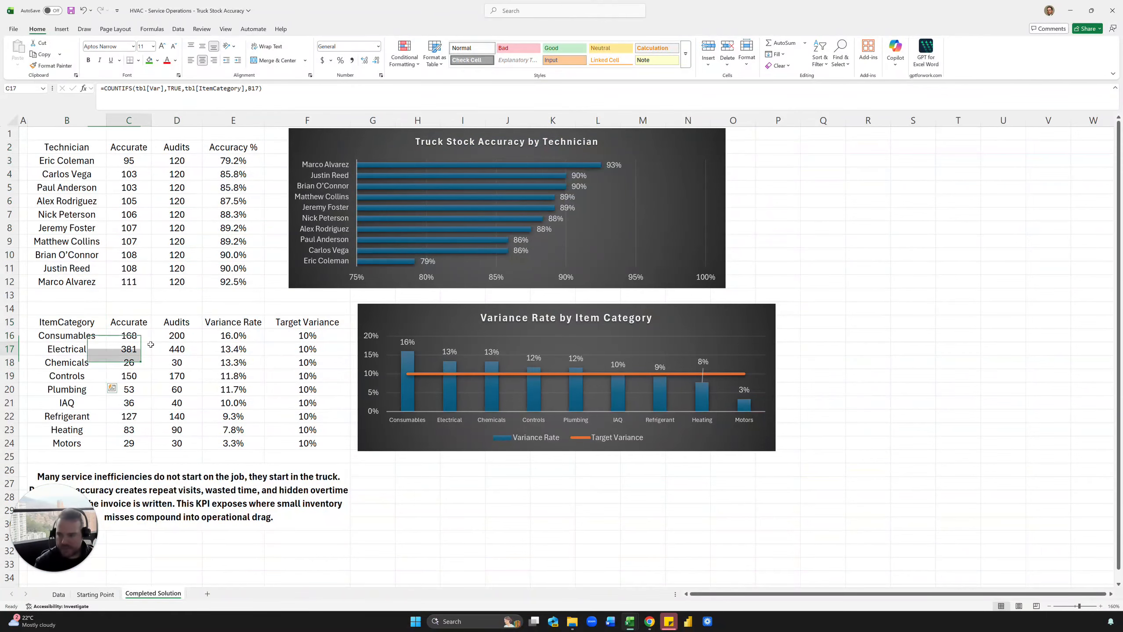
left_click(57, 598)
left_click(150, 287)
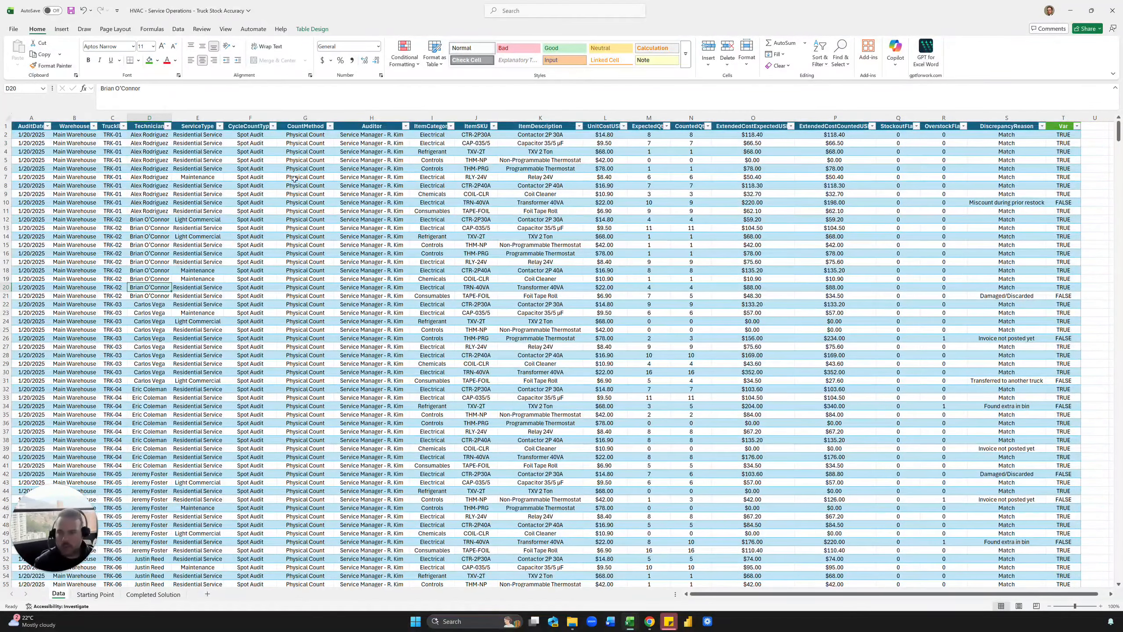
Browse the Data sheet's Technician, ItemSKU and ItemCategory columns.
left_click(157, 126)
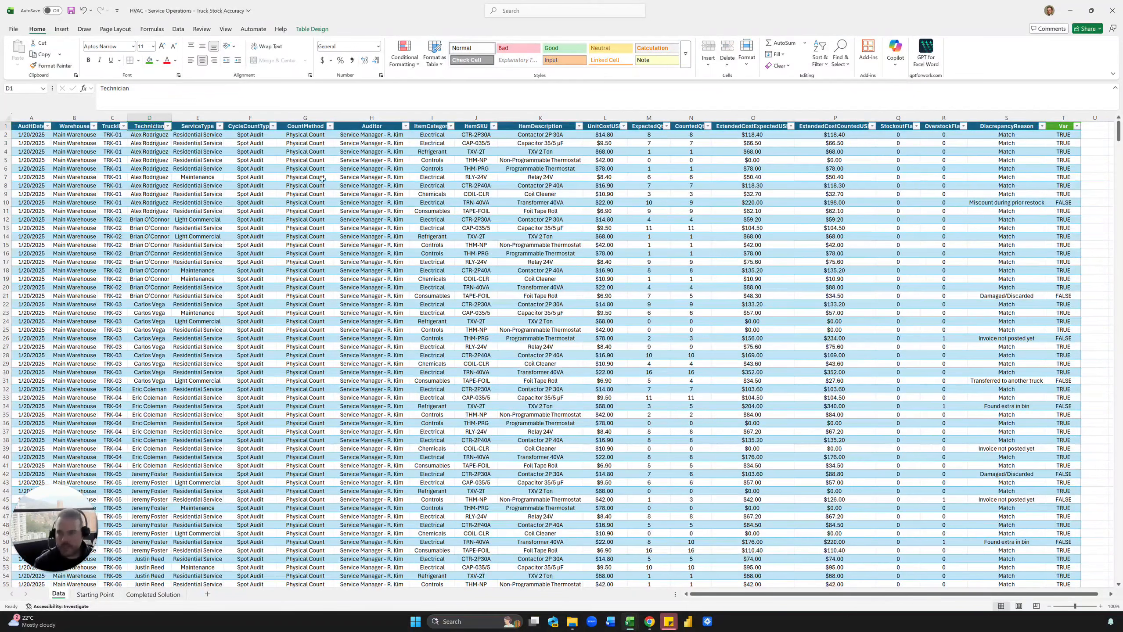
key("Right")
key("Right")
key("Right")
key("Right")
key("Right")
key("Right")
key("Right")
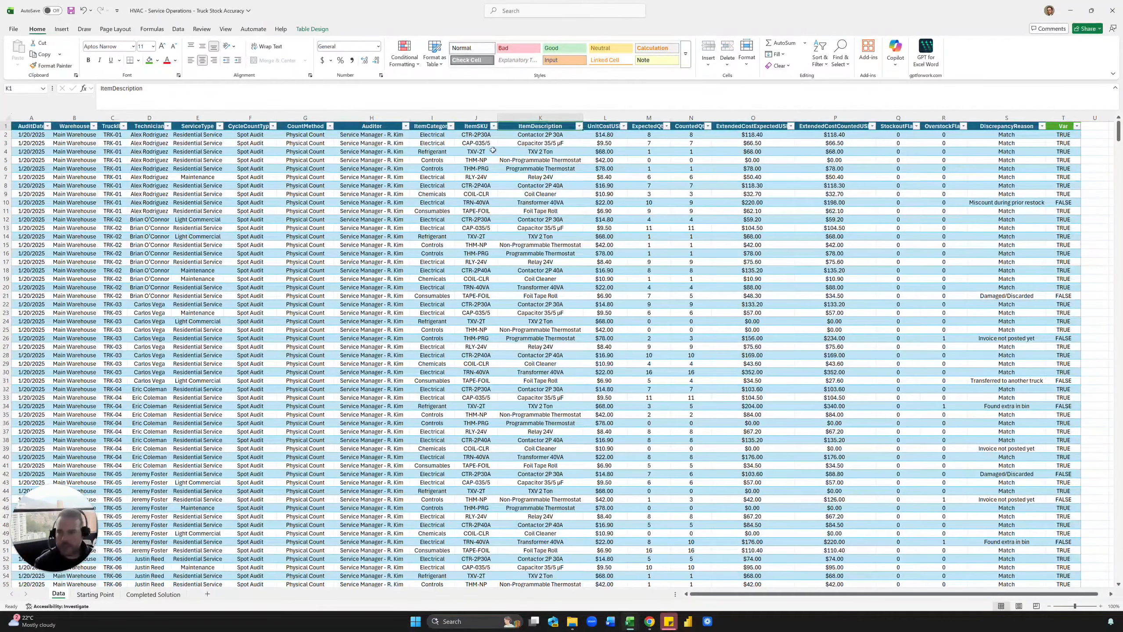
left_click(493, 150)
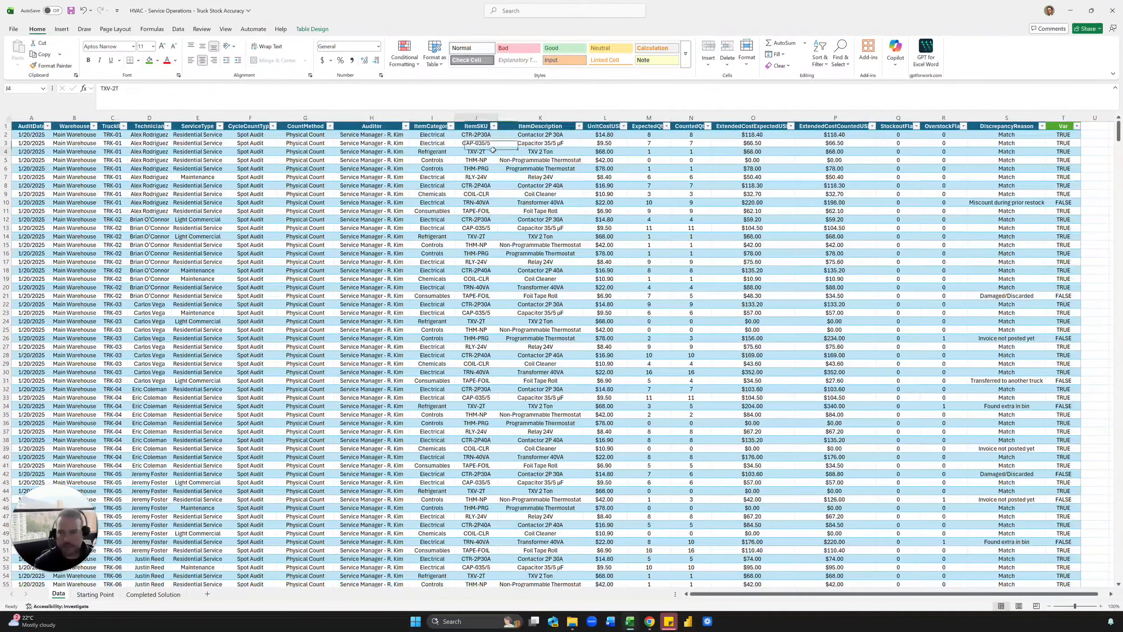
left_click(432, 138)
key("ctrl+space")
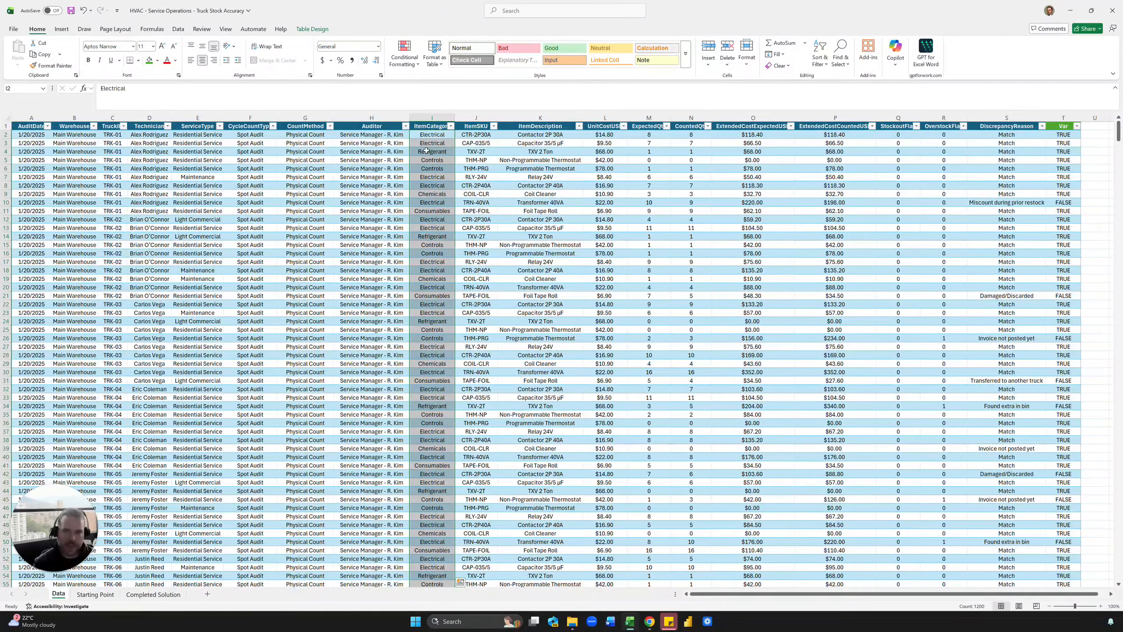
left_click(553, 178)
left_click(432, 177)
Highlight item descriptions, warehouse entries and truck IDs in the audit table.
left_click_drag(524, 127, 541, 313)
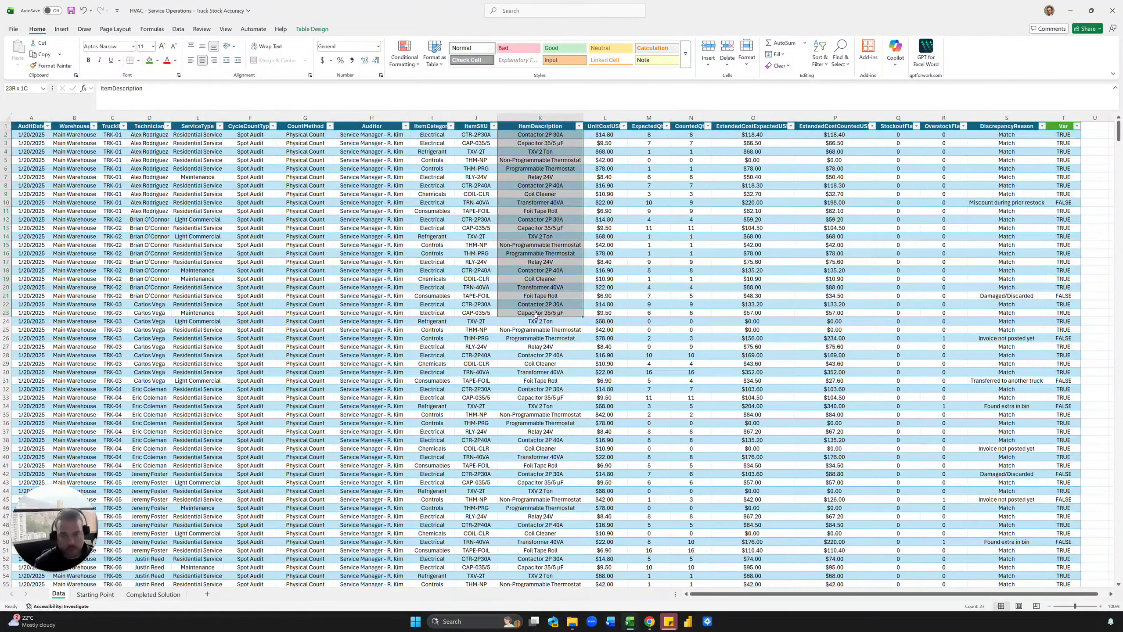
left_click(536, 260)
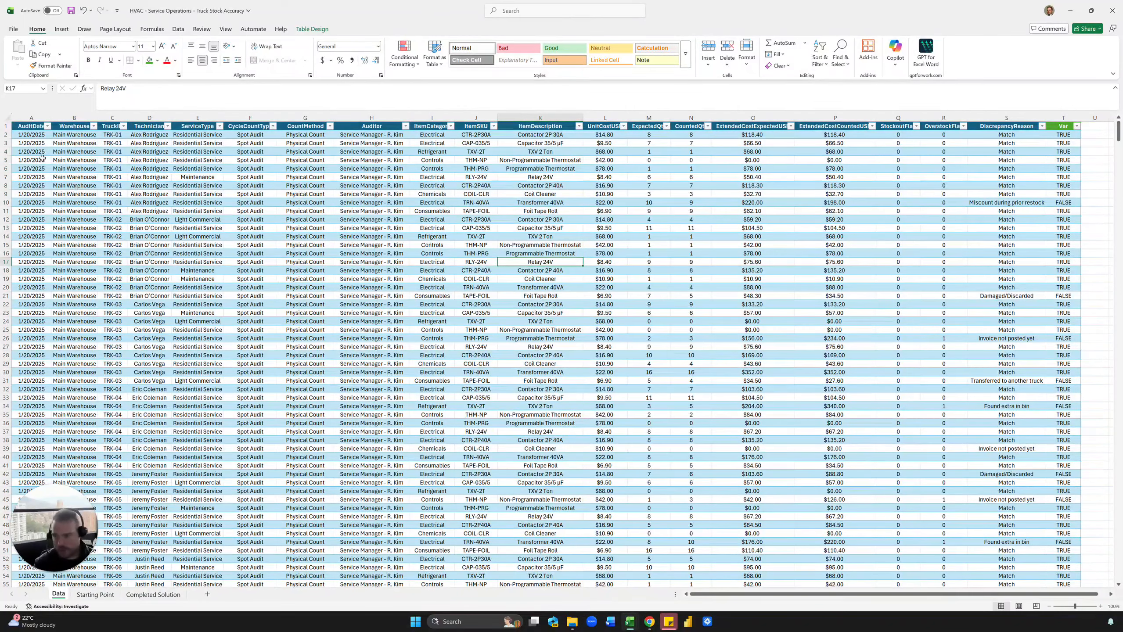
left_click_drag(57, 146, 90, 296)
left_click(87, 236)
left_click_drag(105, 144, 102, 226)
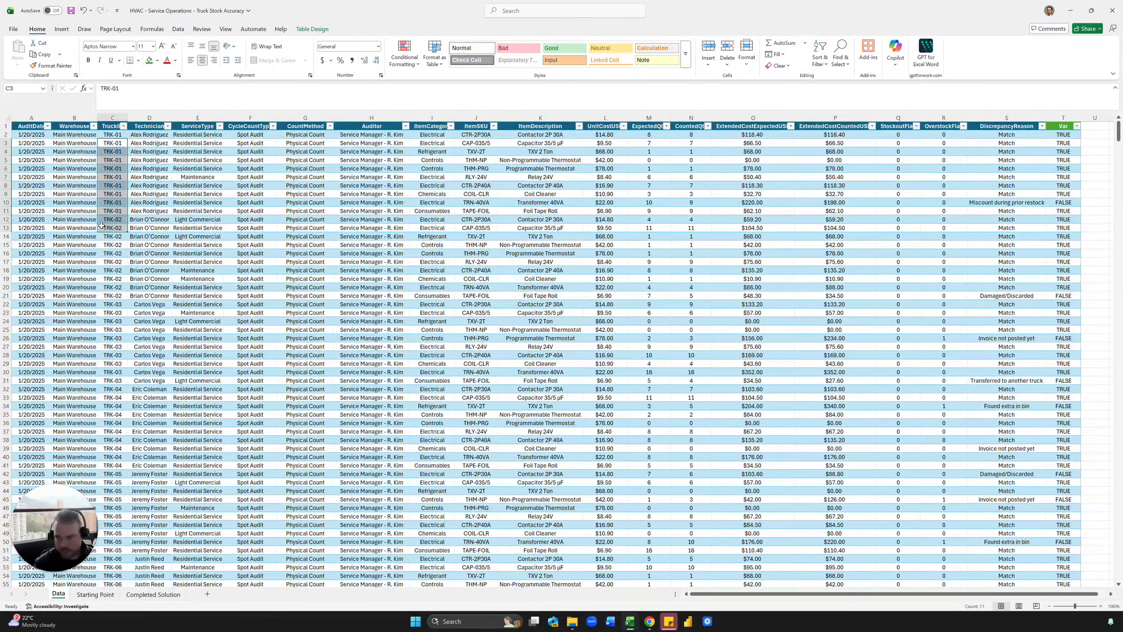
left_click(138, 192)
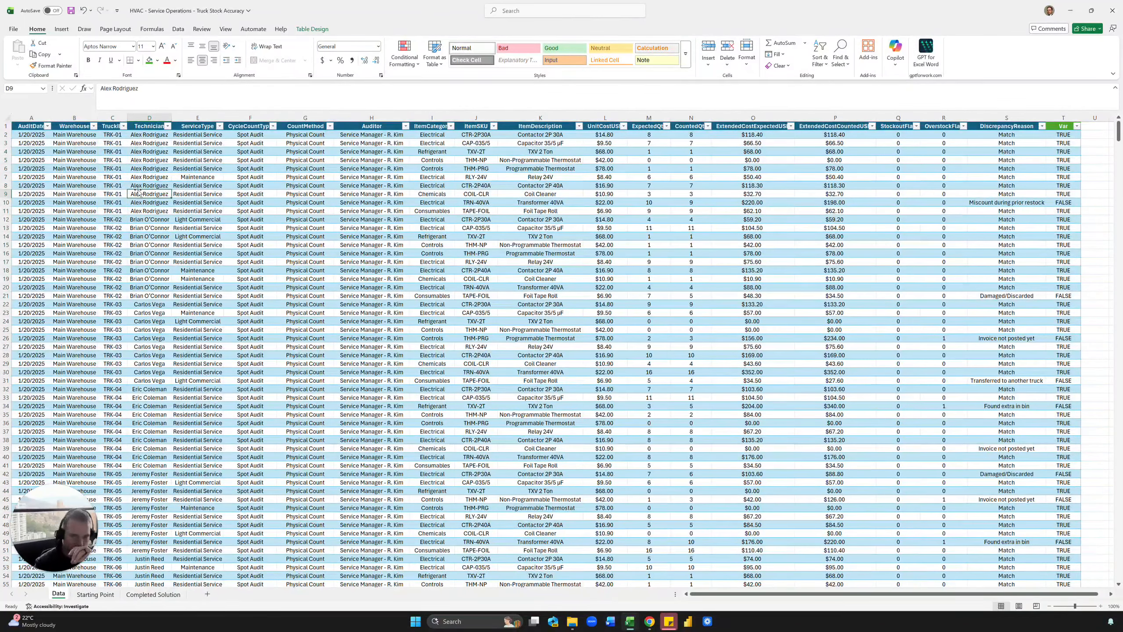
Review the technician list and Accurate column on the Completed Solution sheet.
left_click(140, 595)
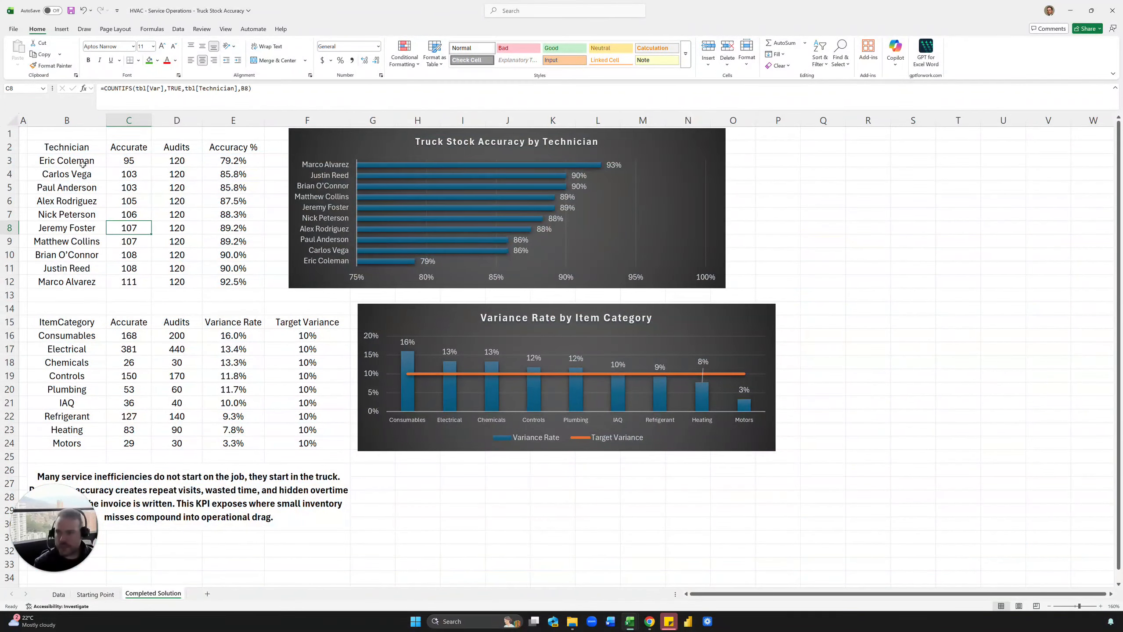
left_click(81, 150)
left_click_drag(81, 149, 79, 278)
left_click(117, 150)
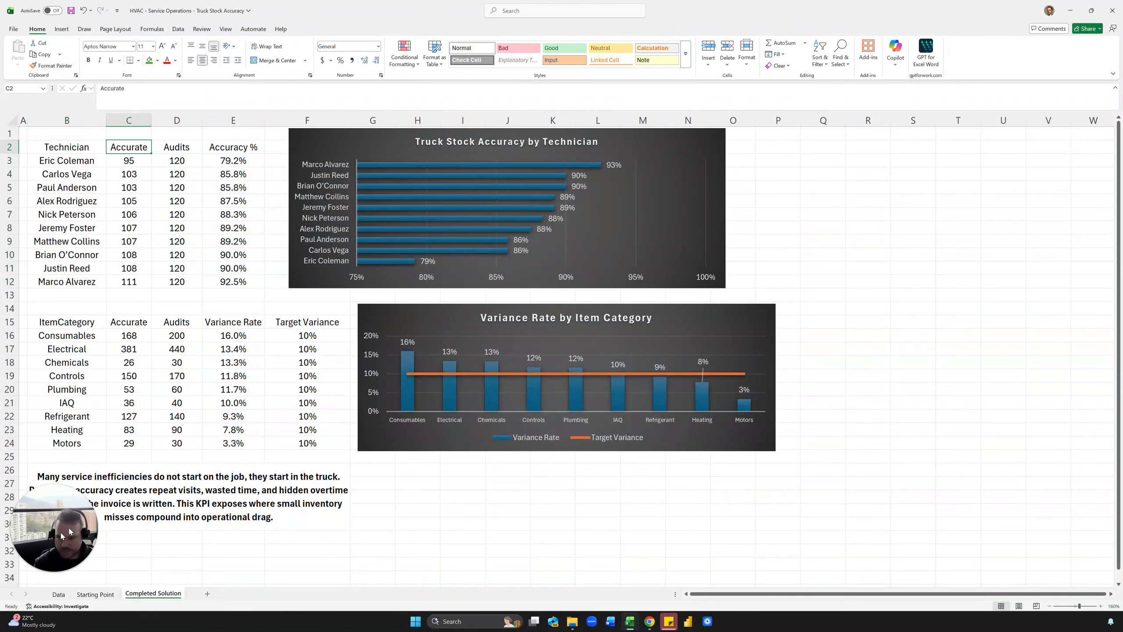
Highlight the first technician's audit rows on Data, then go to the empty Starting Point sheet.
left_click(58, 594)
left_click(149, 187)
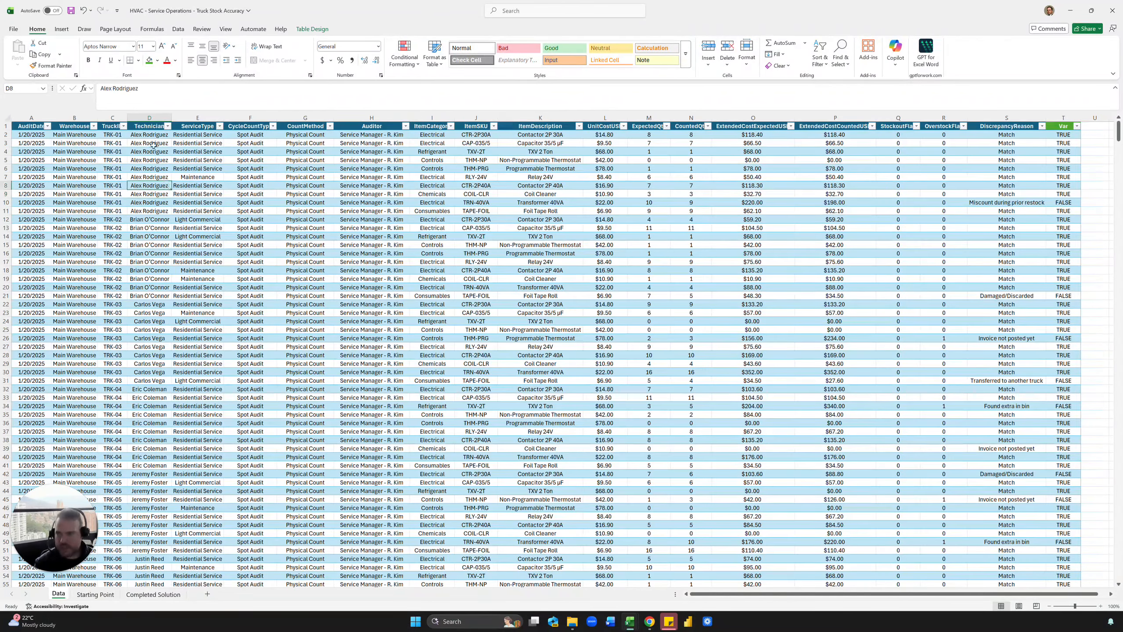
left_click_drag(152, 135, 157, 184)
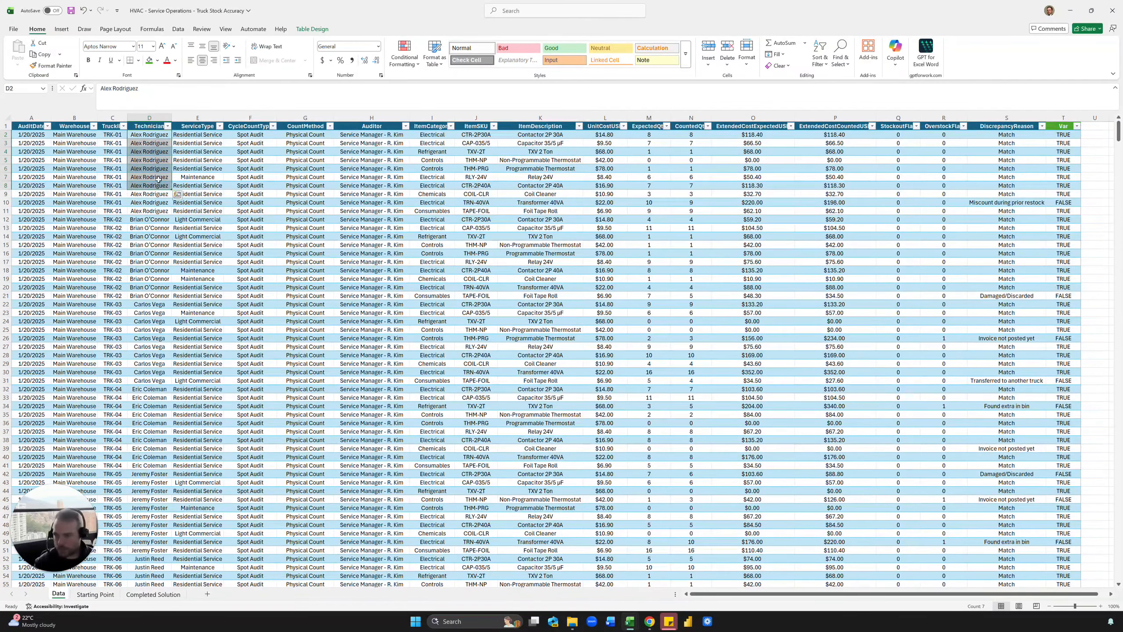
left_click(157, 178)
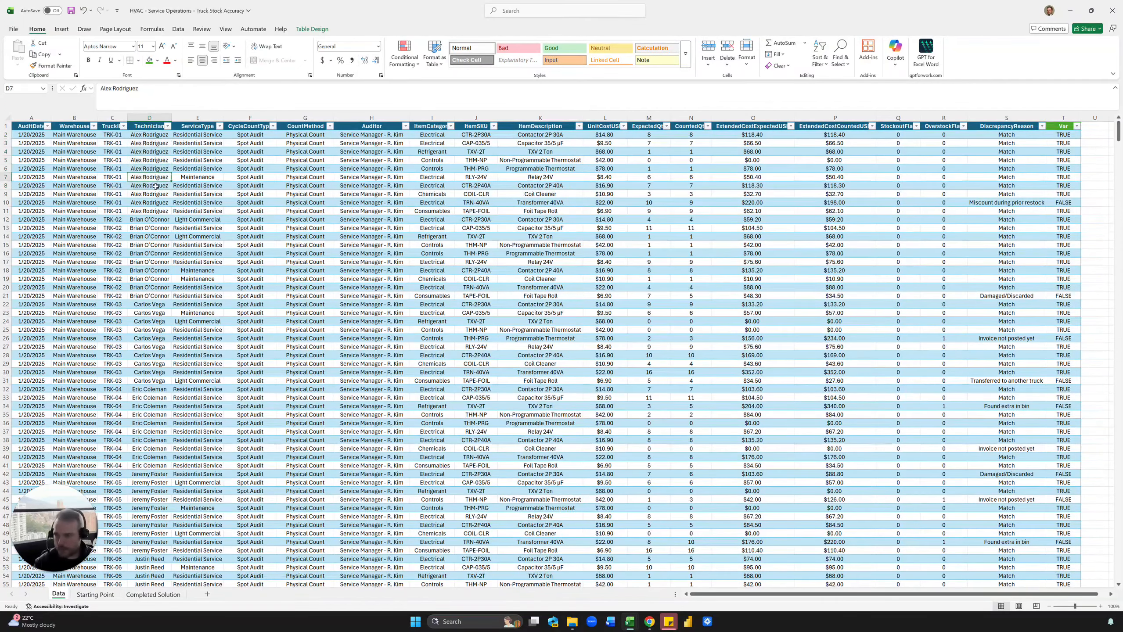
left_click(101, 595)
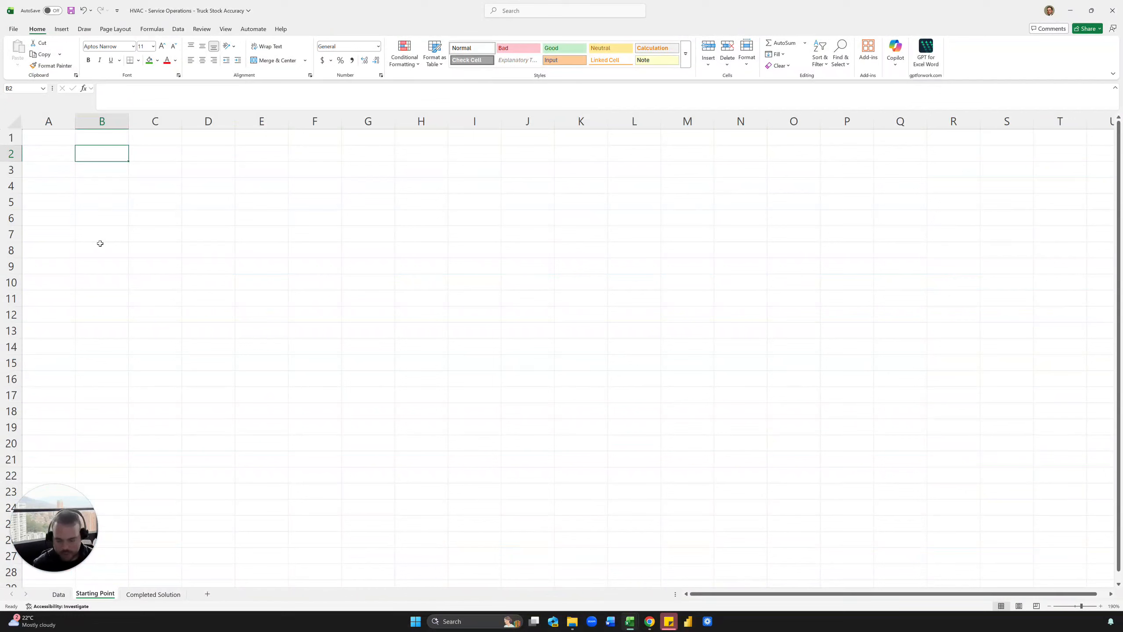
Put a Technician header in B2 and =UNIQUE(tbl[Technician]) in B3.
type("Technician")
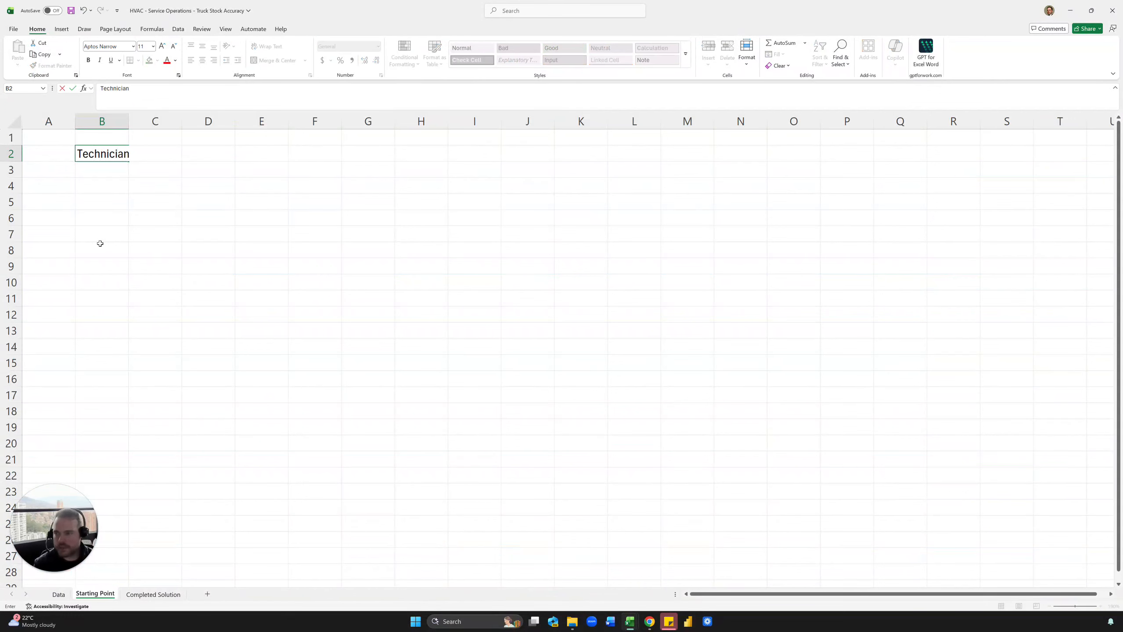
key("Return")
type("=uniq")
key("Tab")
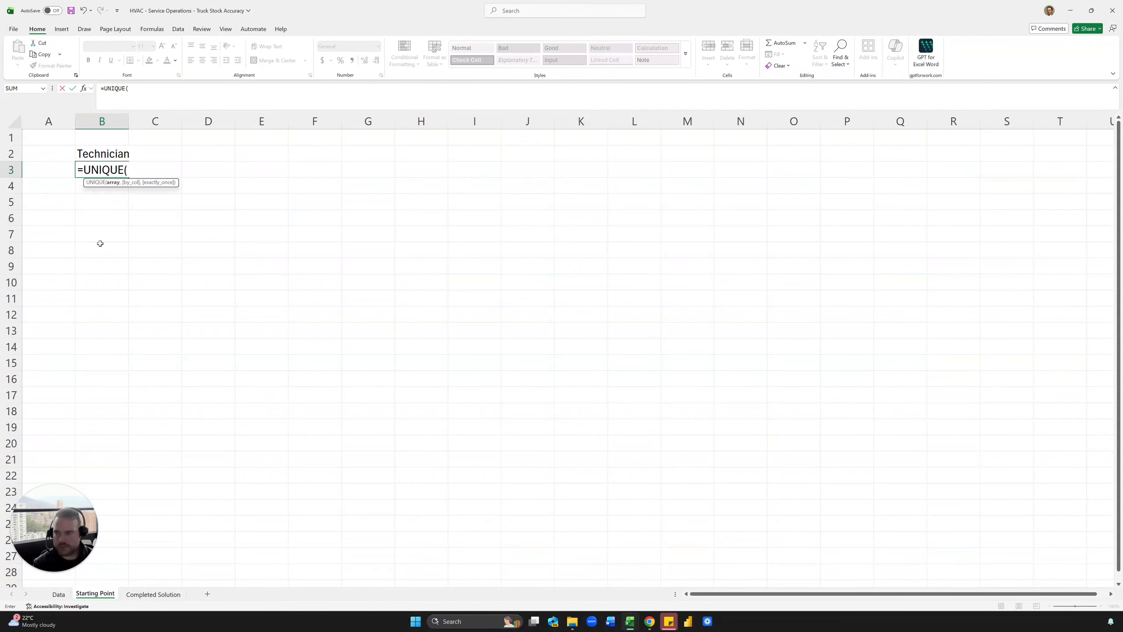
left_click(58, 594)
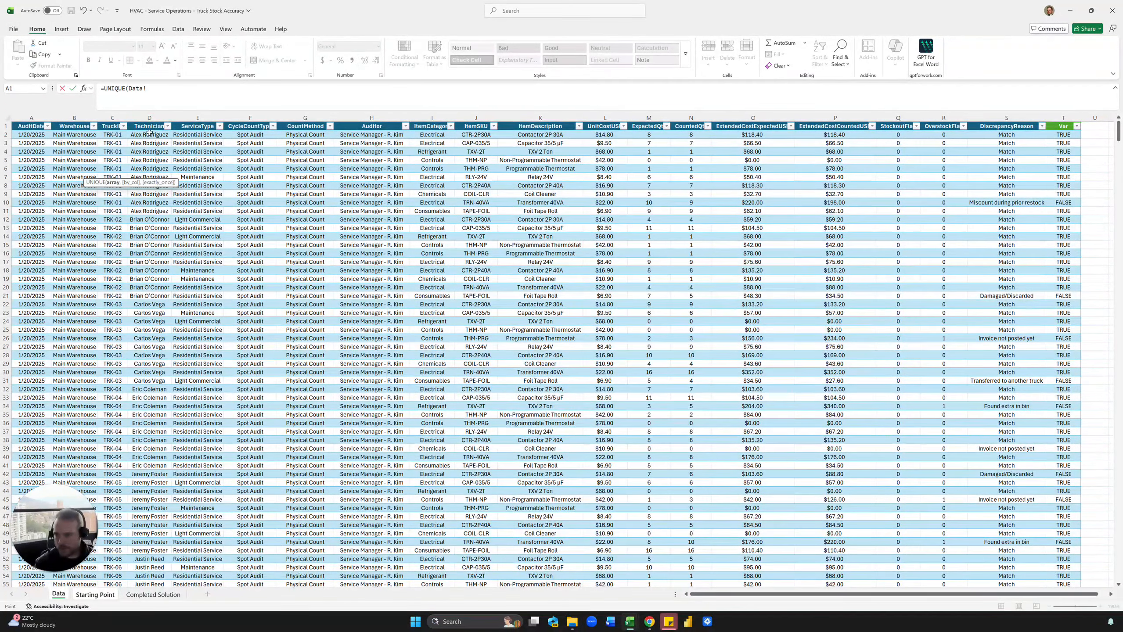
left_click(149, 120)
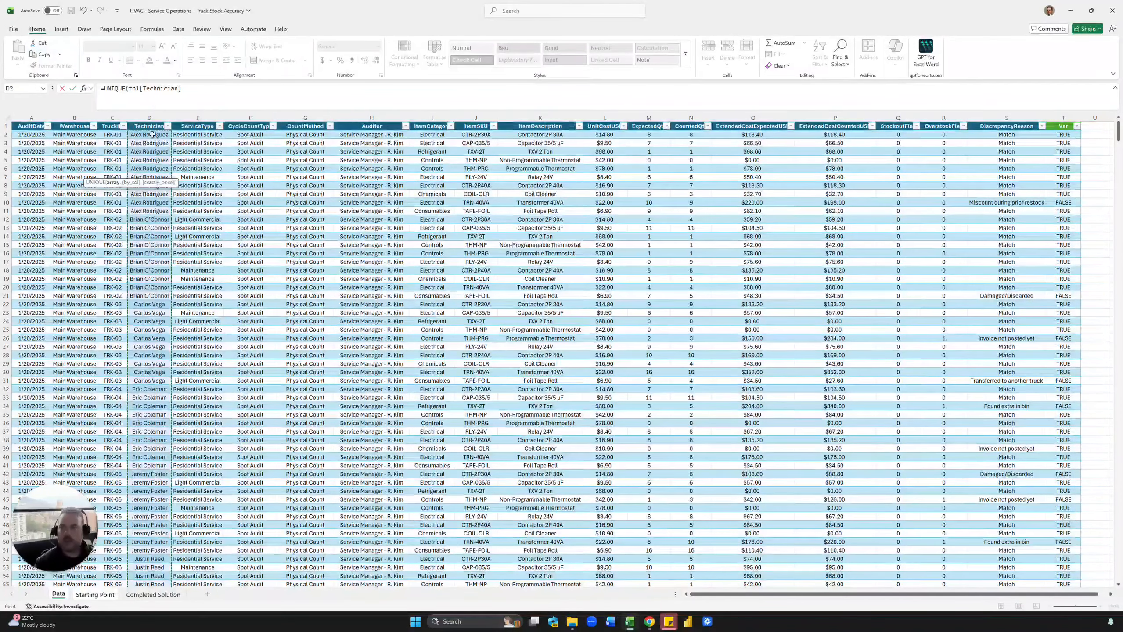
key("Return")
Auto-fit column B to the technician names and select the header and list.
left_click(157, 171)
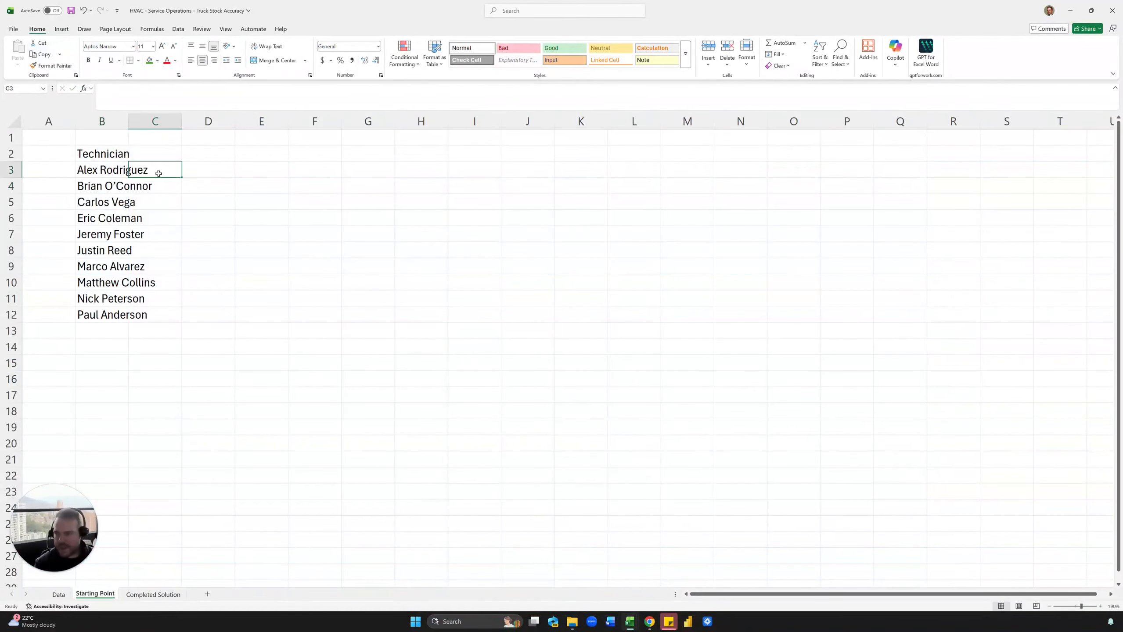
double_click(127, 120)
left_click_drag(119, 155, 150, 317)
left_click(226, 253)
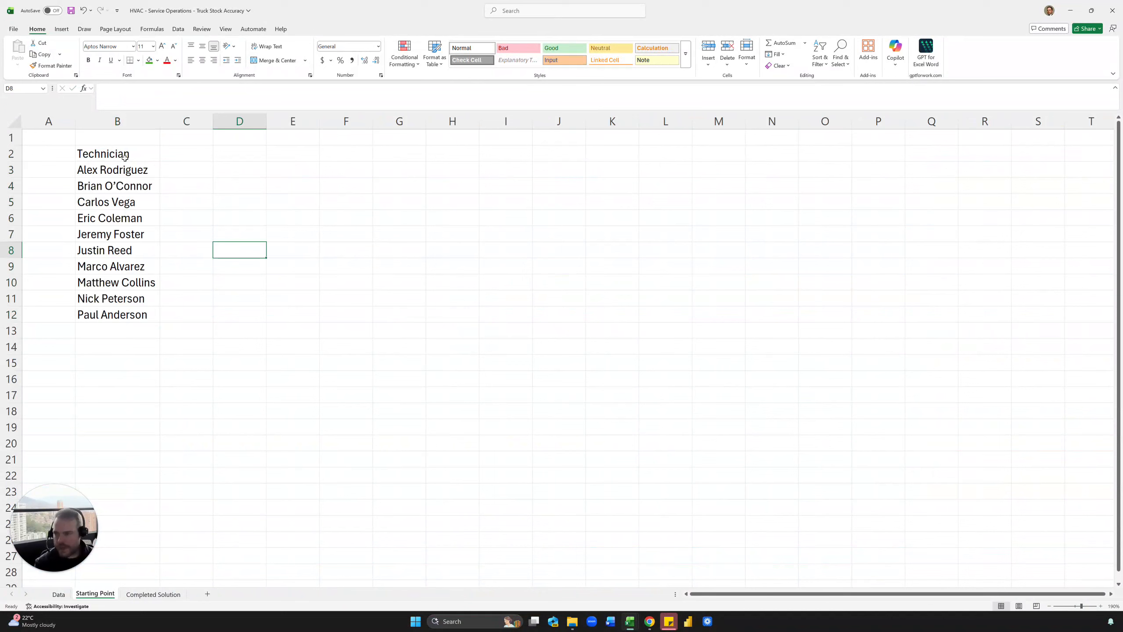
left_click_drag(125, 157, 128, 312)
key("ctrl+c")
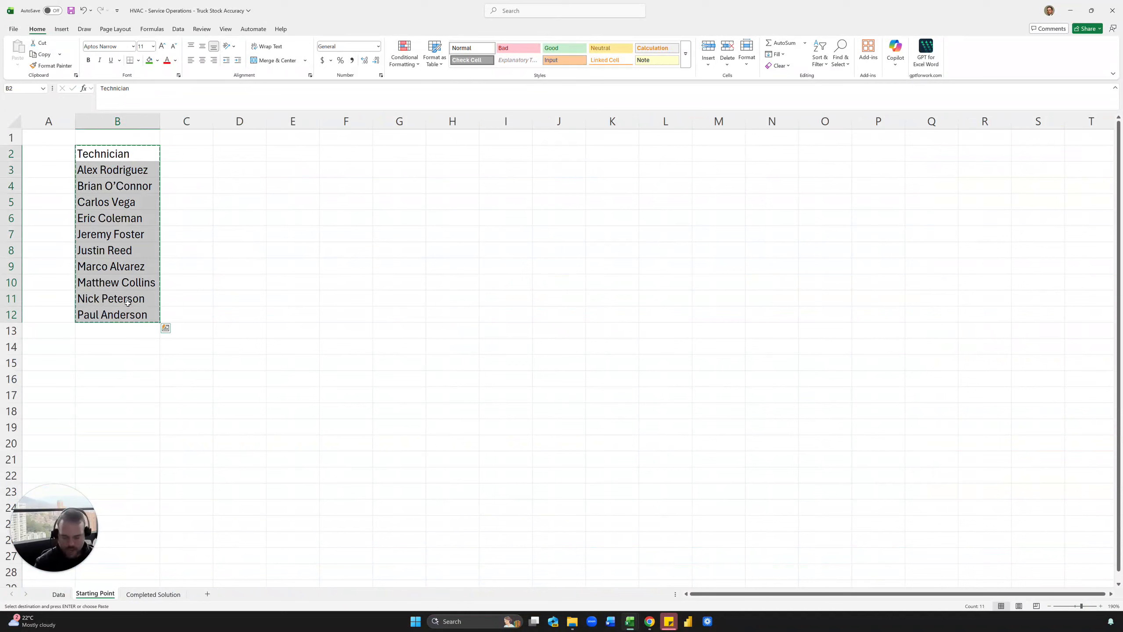
left_click(162, 204)
key("Escape")
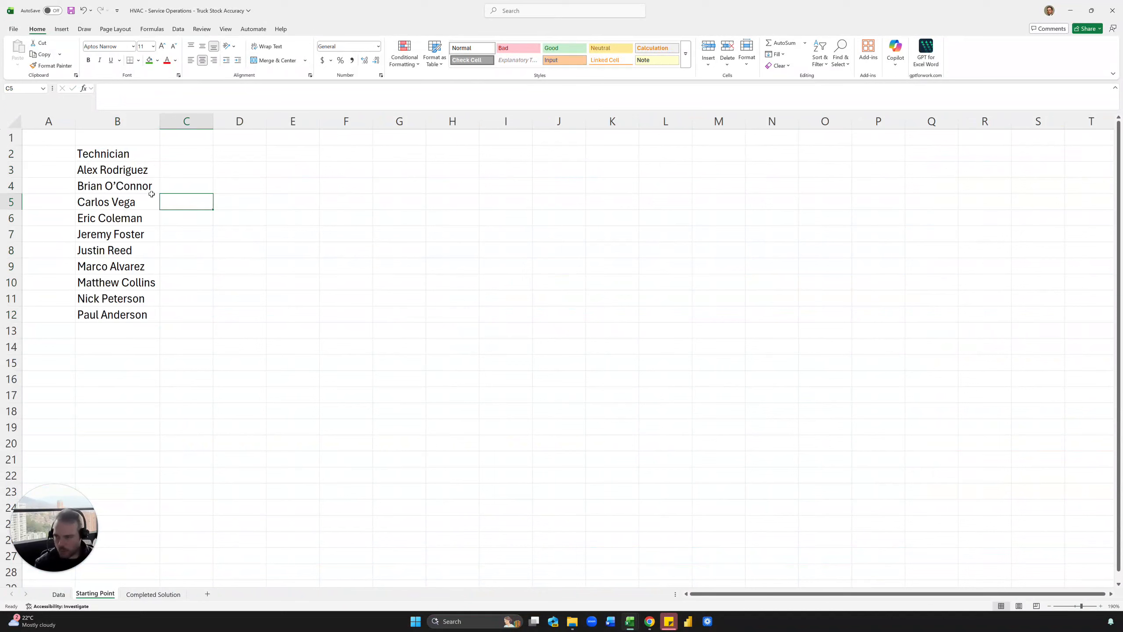
left_click(139, 172)
left_click(135, 156)
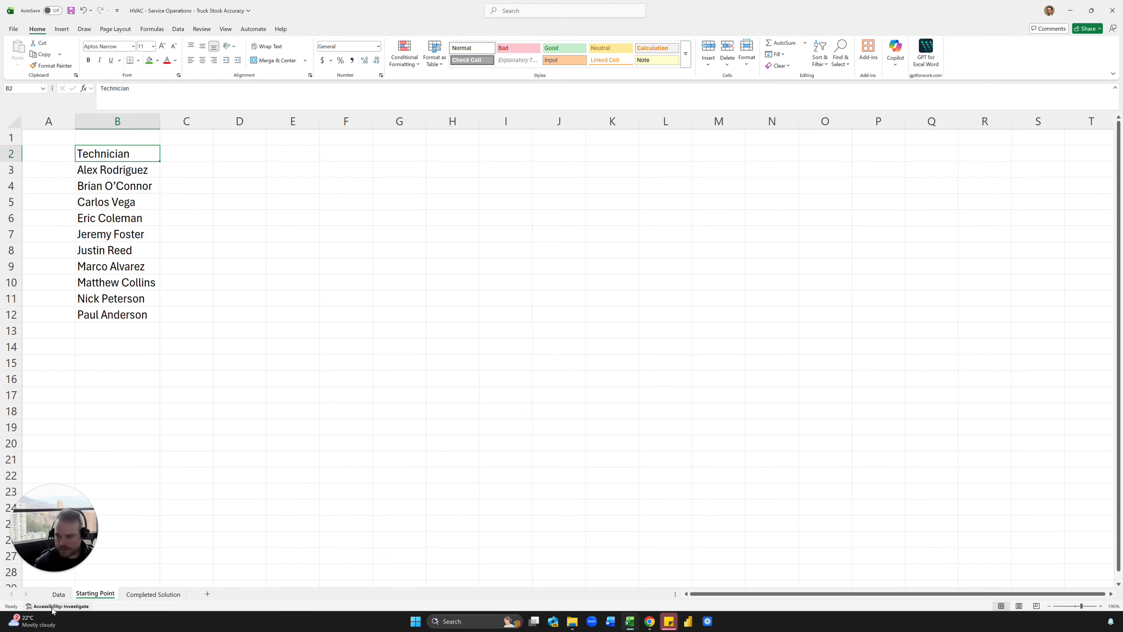
Inspect the Accurate and Audits formulas on Completed Solution, then go to the Data sheet.
left_click(133, 596)
left_click(143, 162)
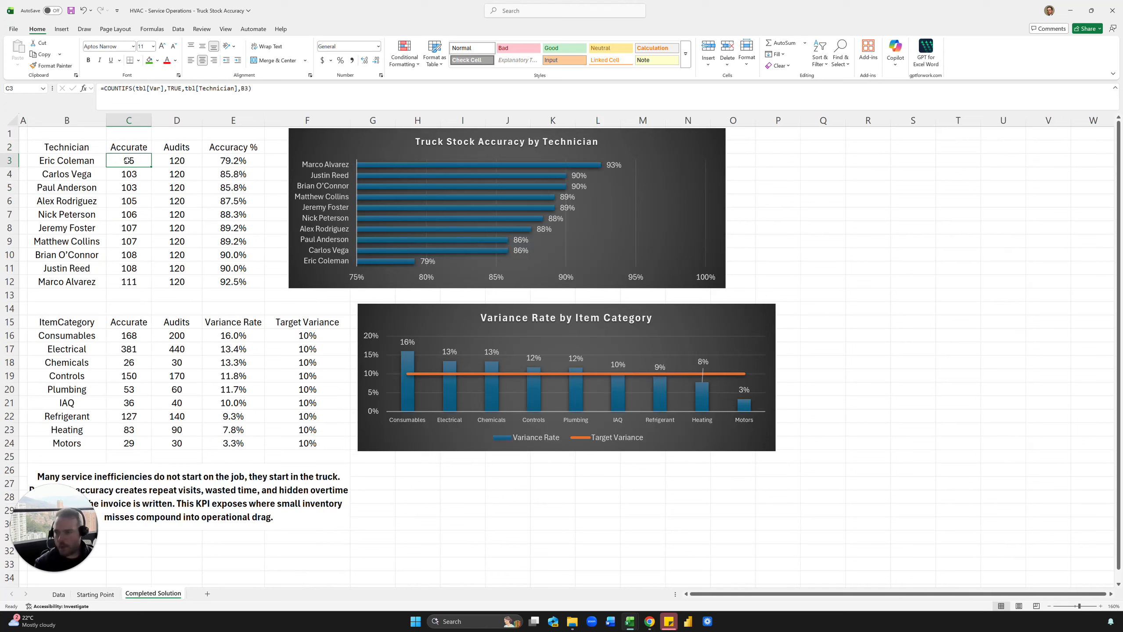
left_click(176, 158)
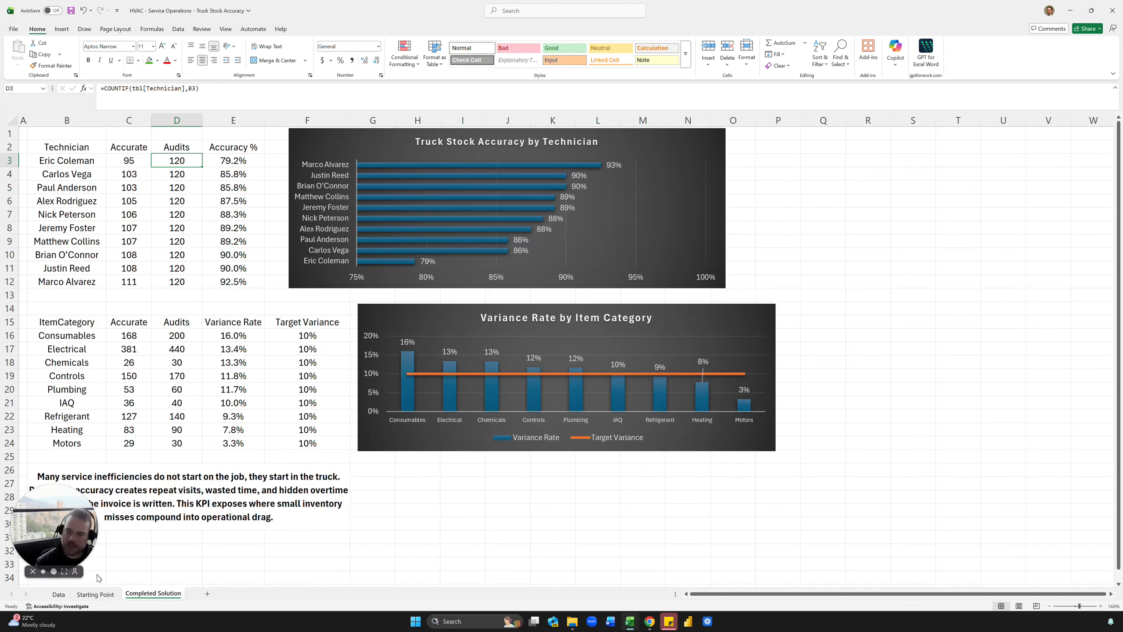
left_click(59, 595)
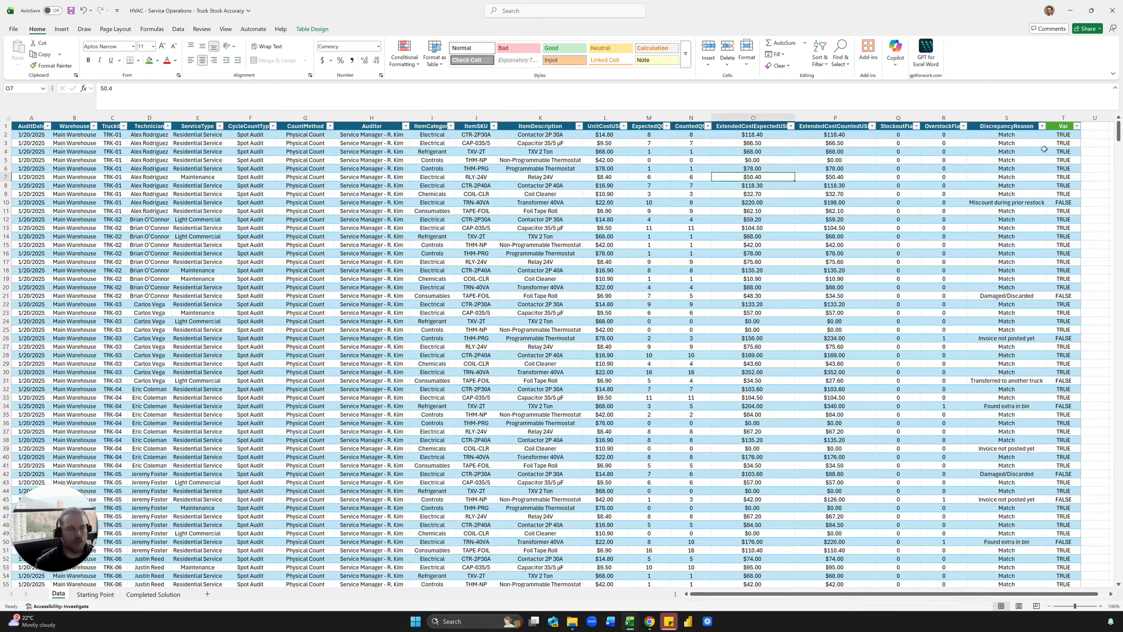
Review the Var results and one technician's audit rows on Data, then go back to Starting Point.
left_click(1064, 136)
left_click_drag(1064, 135, 1054, 356)
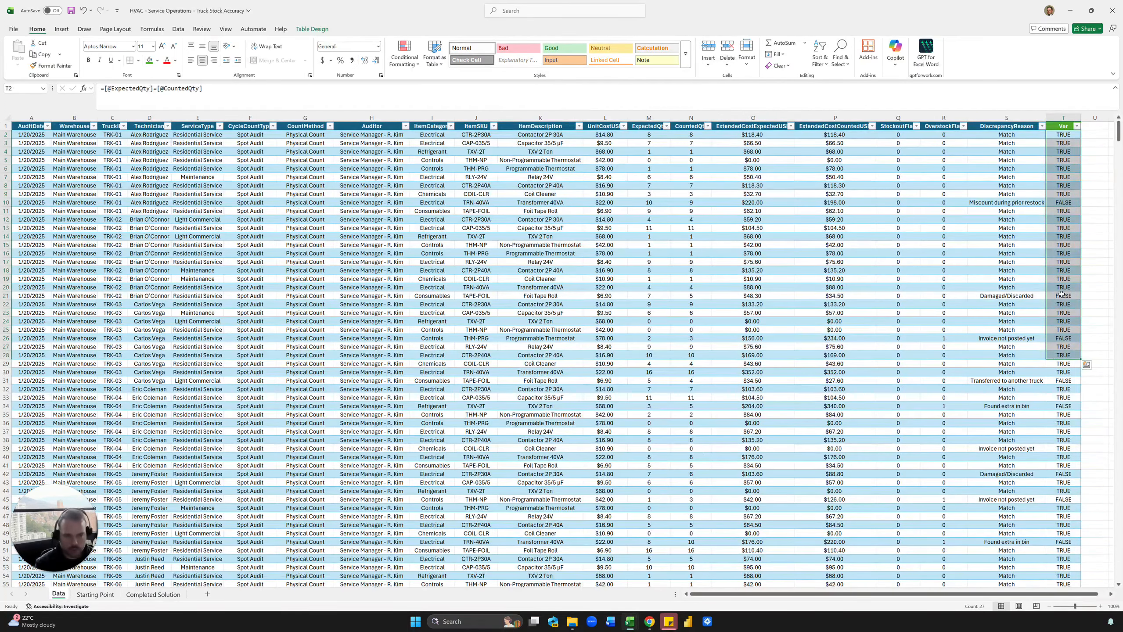
left_click_drag(146, 143, 146, 288)
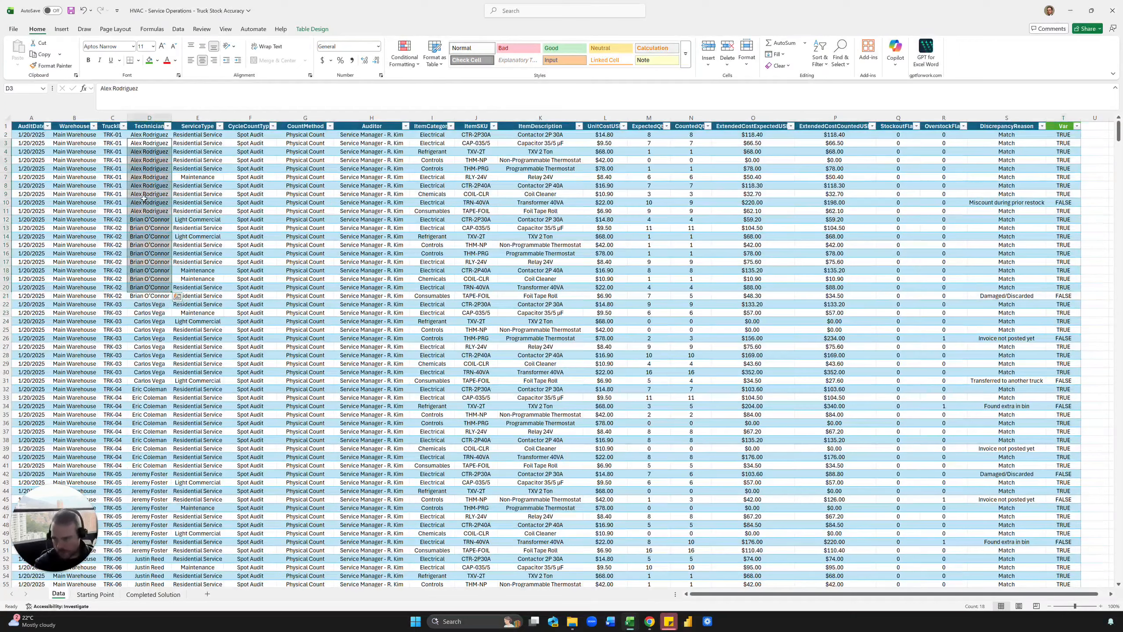
left_click(149, 194)
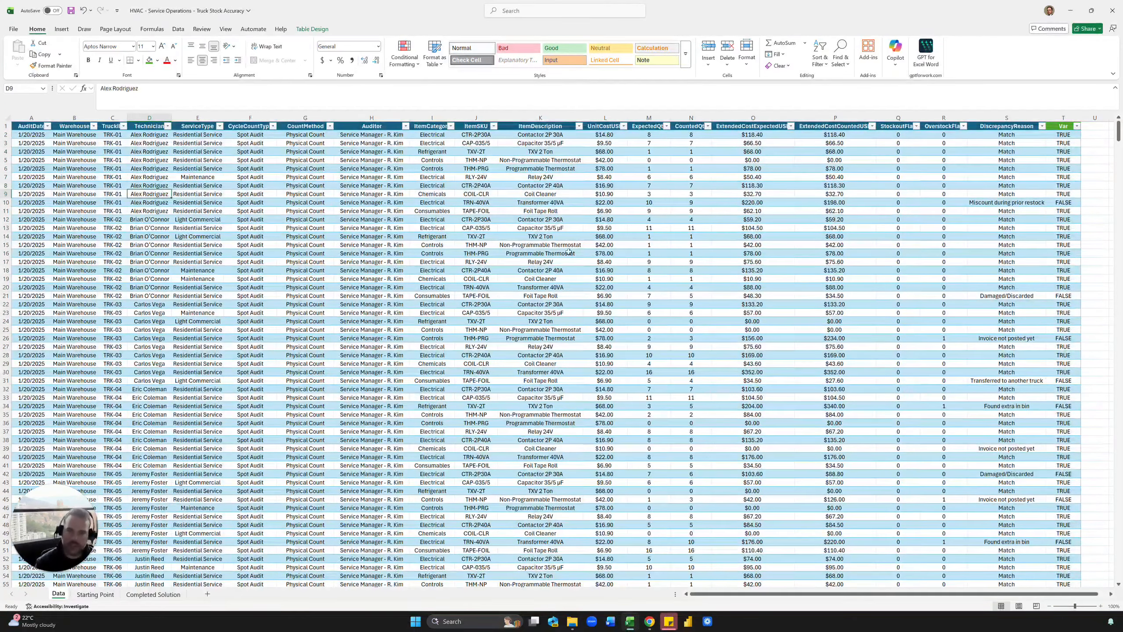
left_click(296, 255)
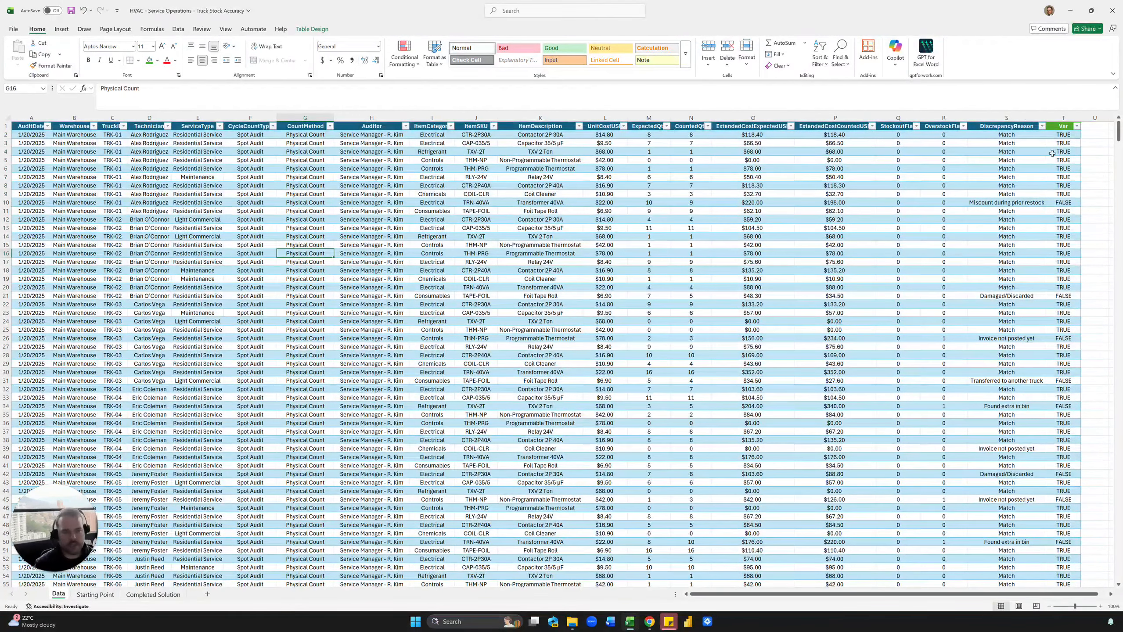
left_click_drag(1053, 153, 1052, 234)
left_click(1056, 211)
left_click(385, 211)
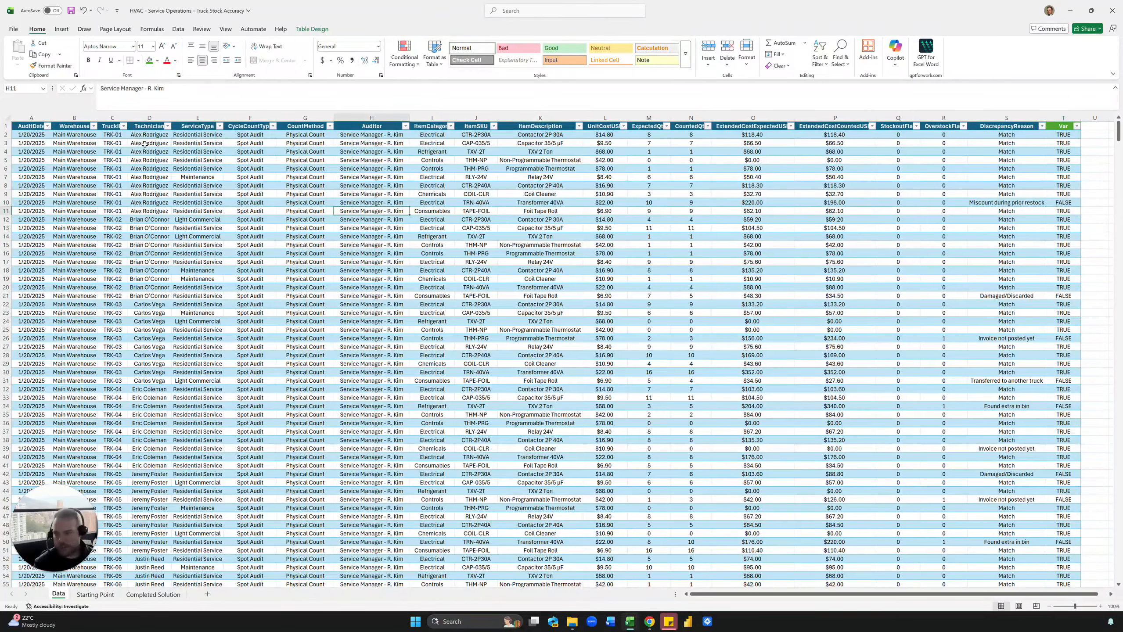
left_click_drag(149, 135, 1068, 210)
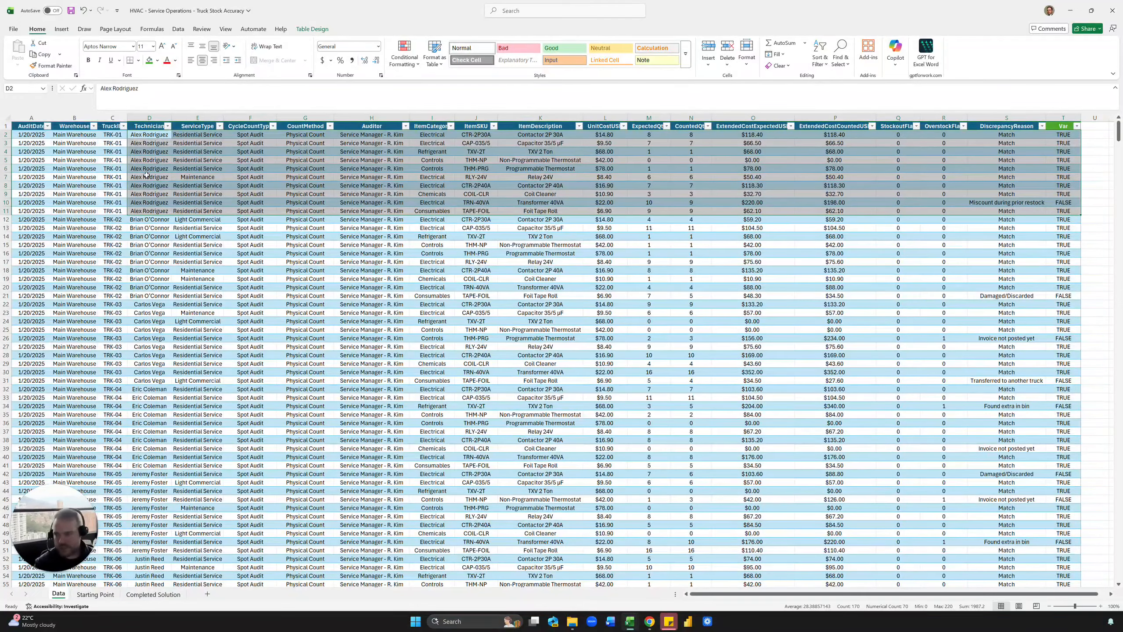
left_click(95, 594)
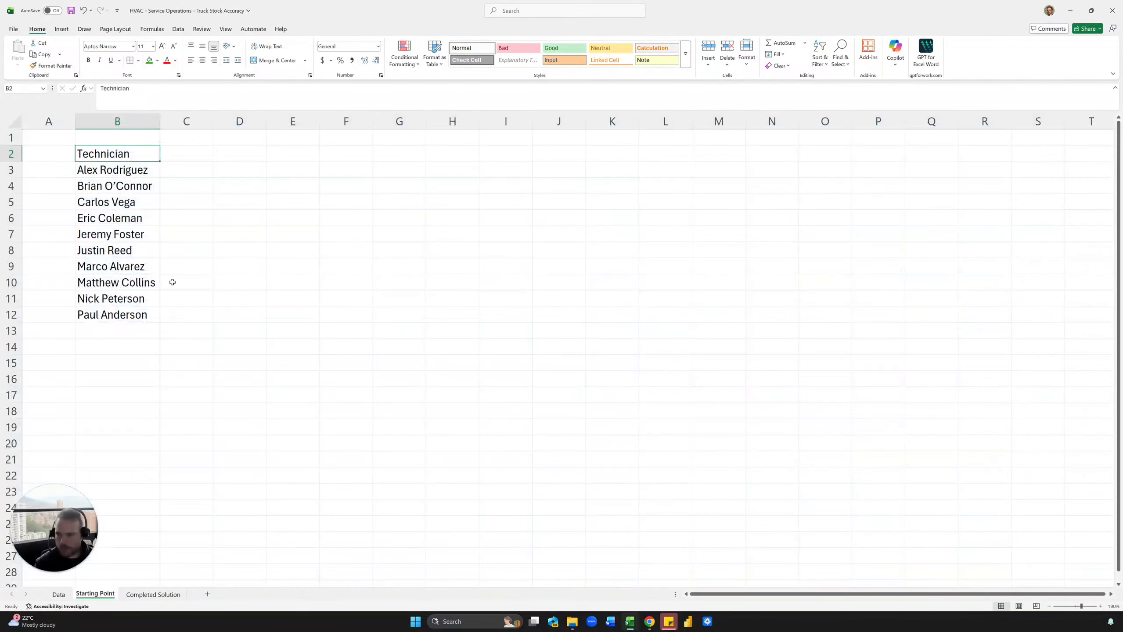
Copy the Accurate, Audits and Accuracy % headers from Completed Solution into C2:E2 on Starting Point.
left_click(143, 594)
left_click(135, 149)
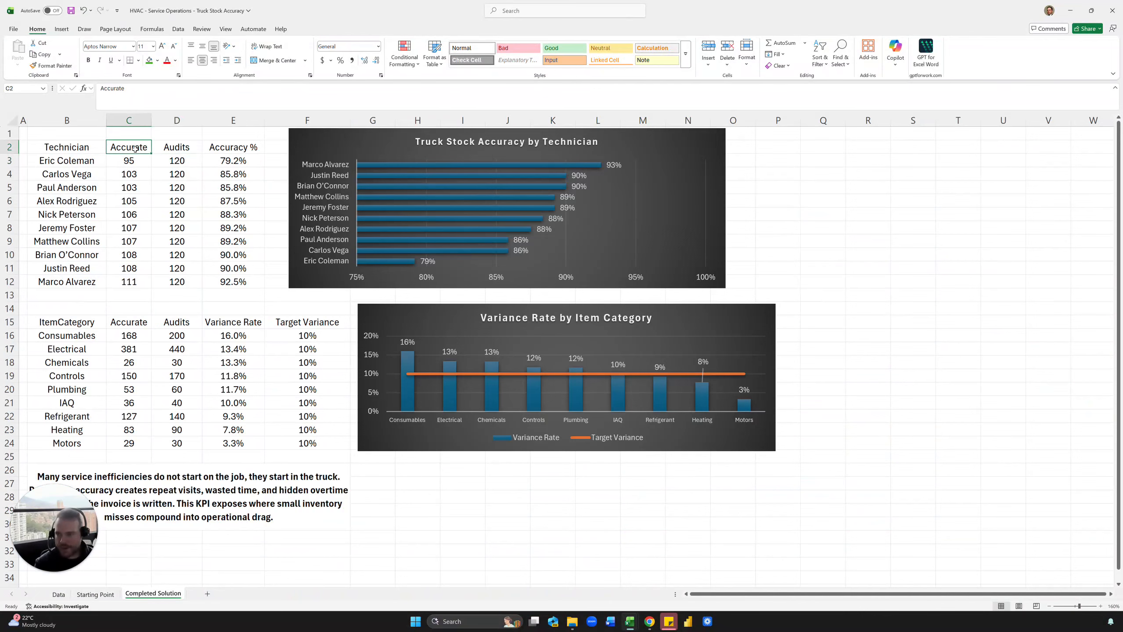
left_click_drag(135, 149, 252, 150)
key("ctrl+c")
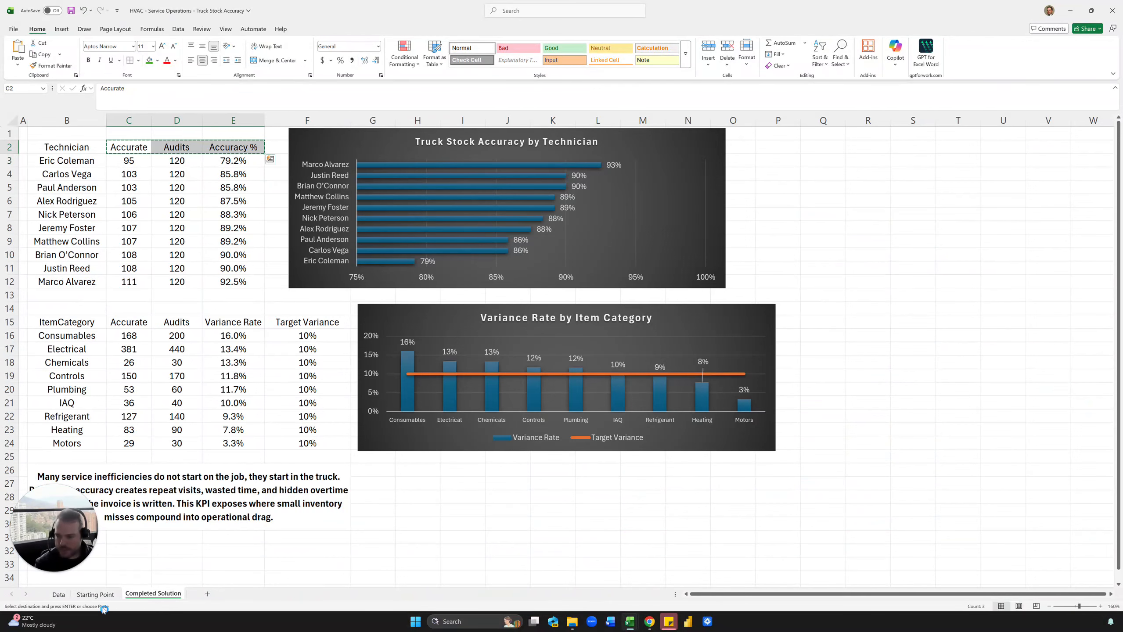
left_click(95, 594)
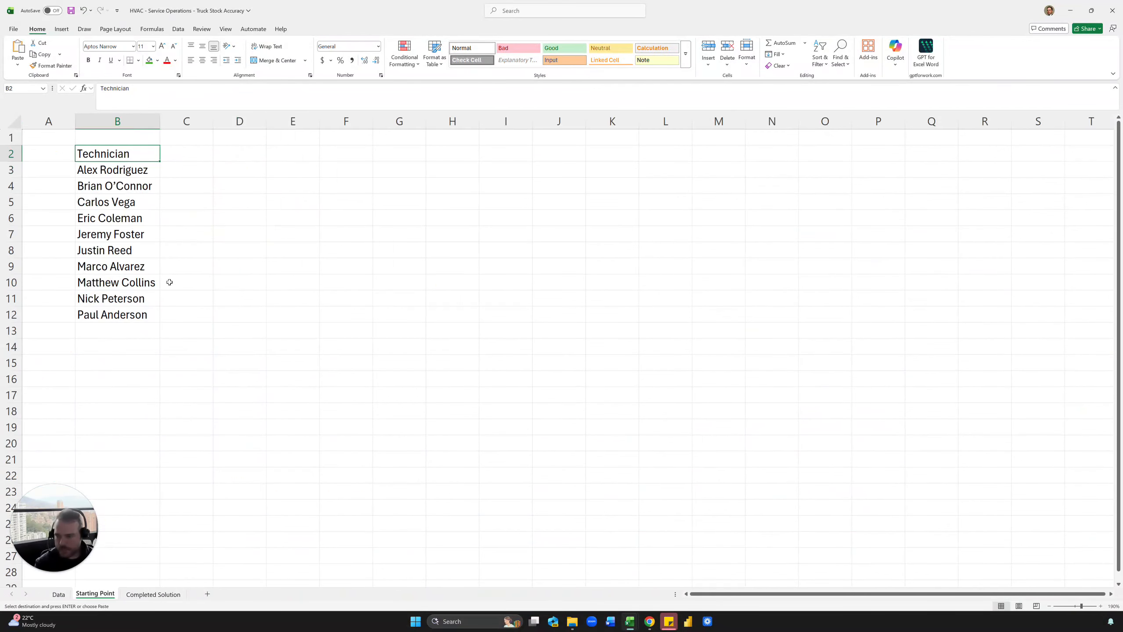
left_click(185, 154)
key("ctrl+v")
left_click(184, 170)
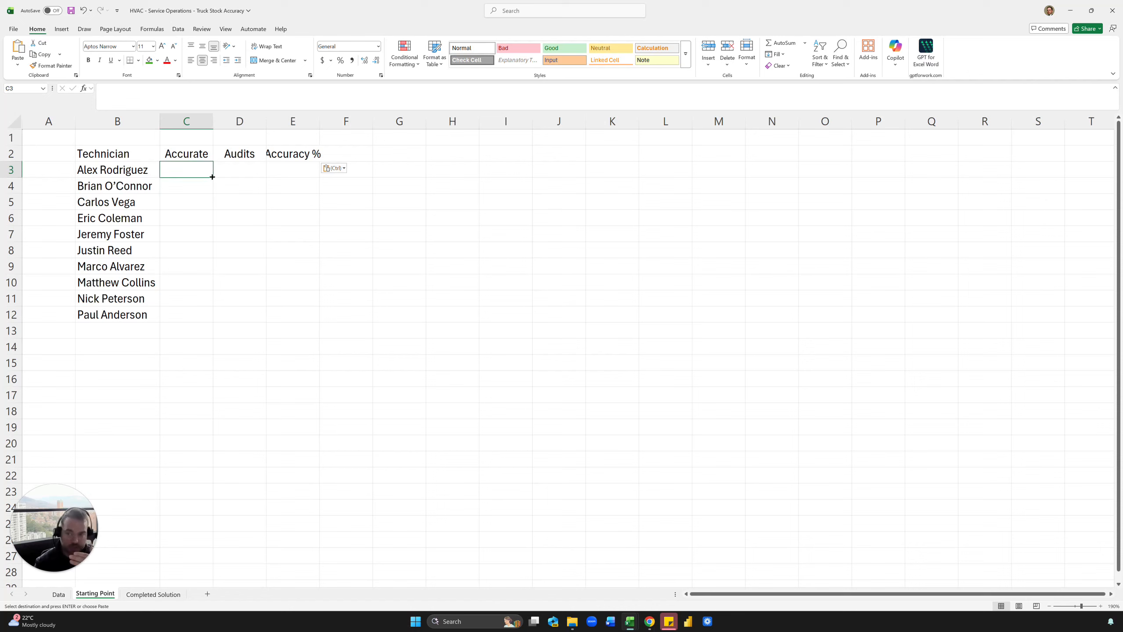
Start a COUNTIFS in C3 on the Var column, then cancel the unfinished formula.
type("=countifs")
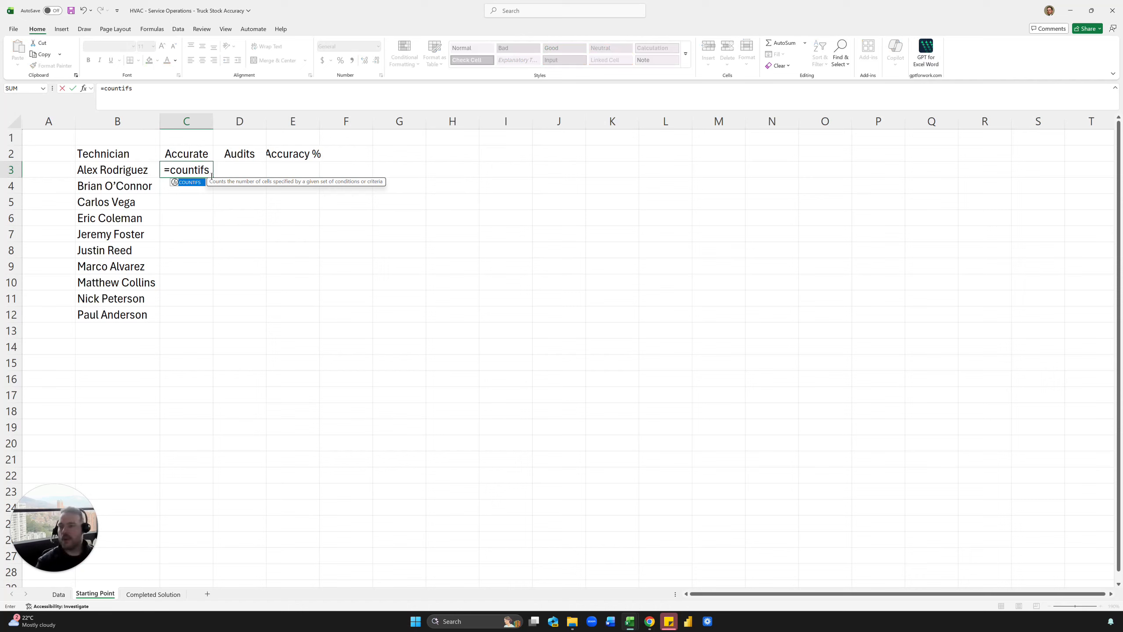
key("Tab")
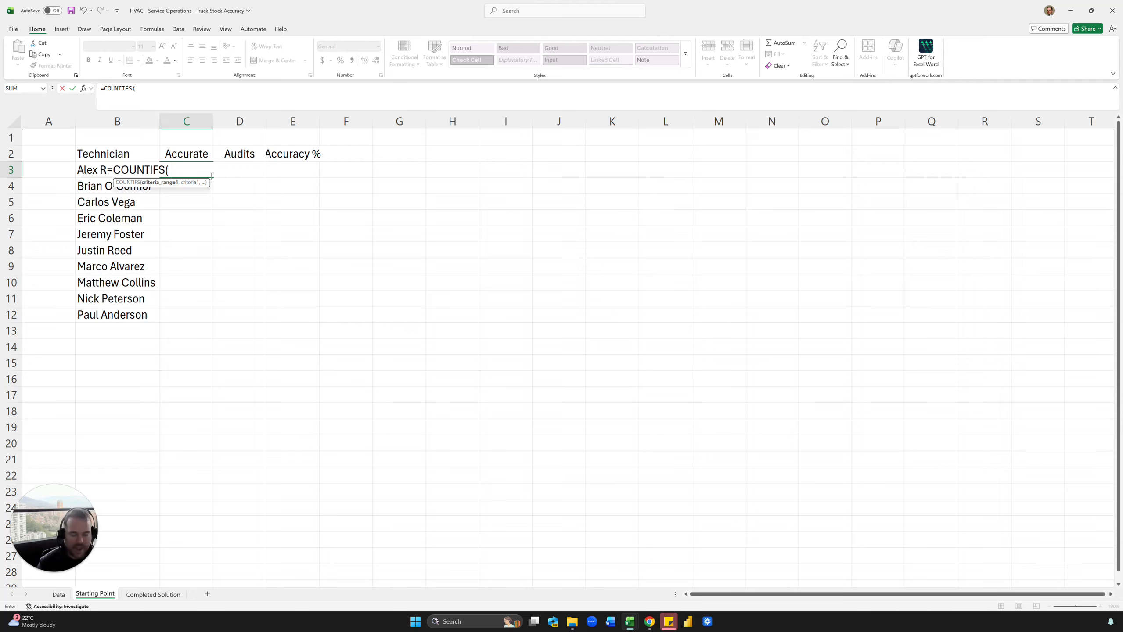
left_click(66, 598)
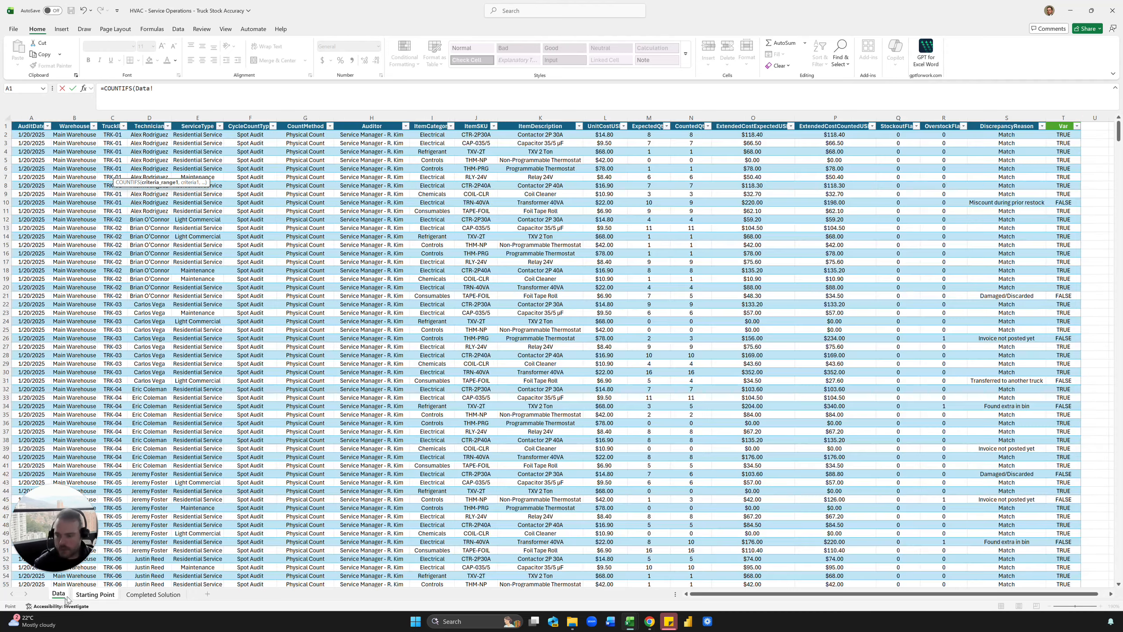
left_click(1063, 118)
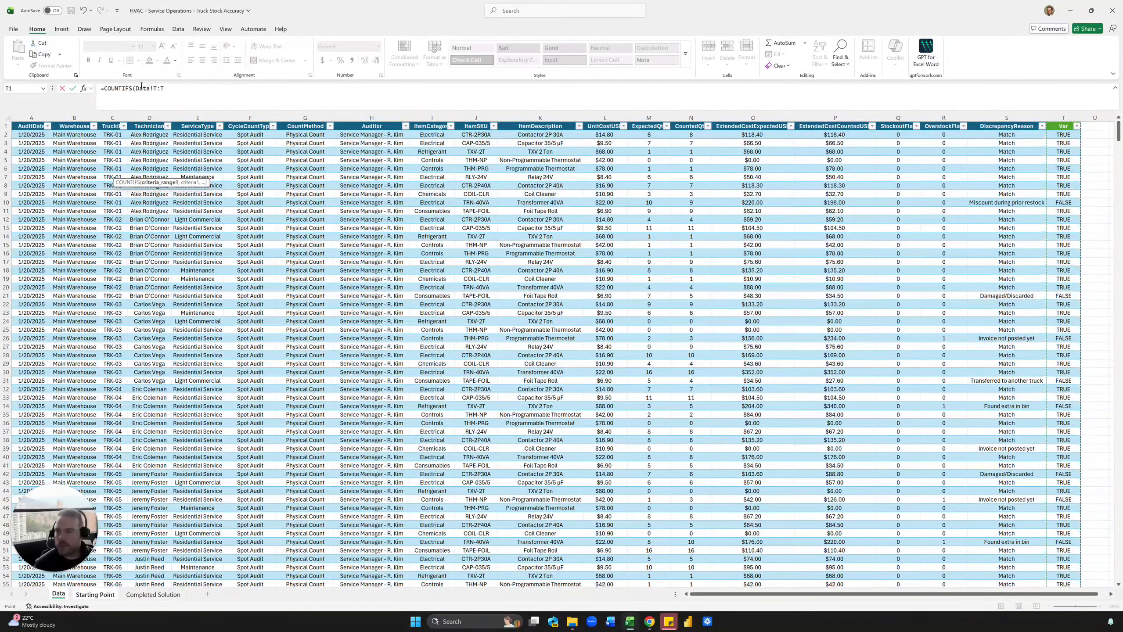
left_click(164, 87)
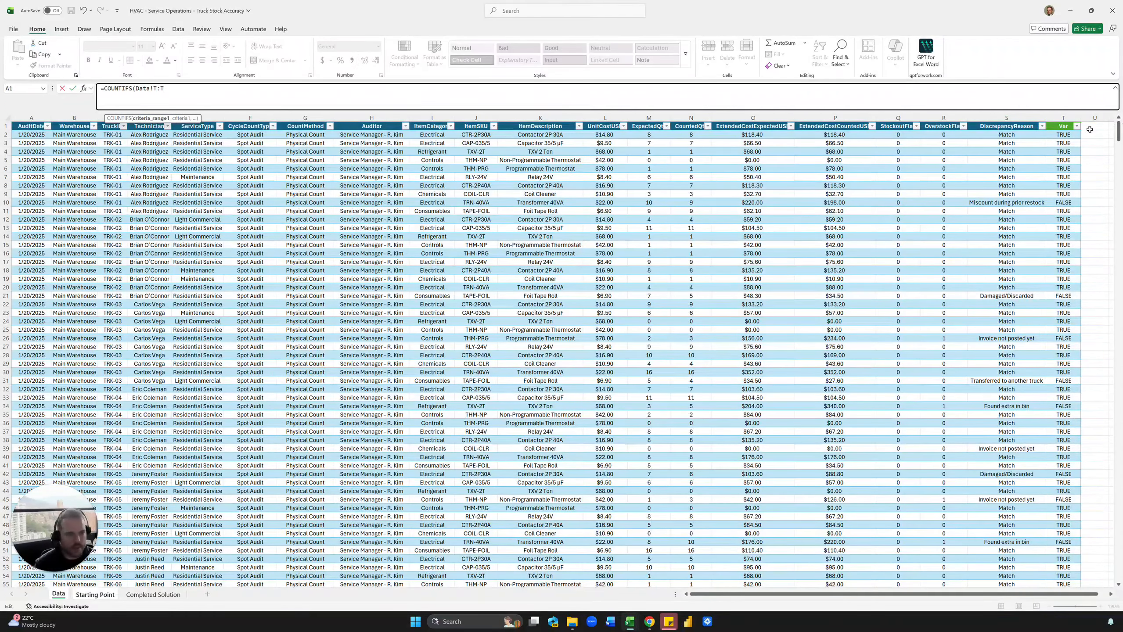
key("Return")
key("Return")
key("Escape")
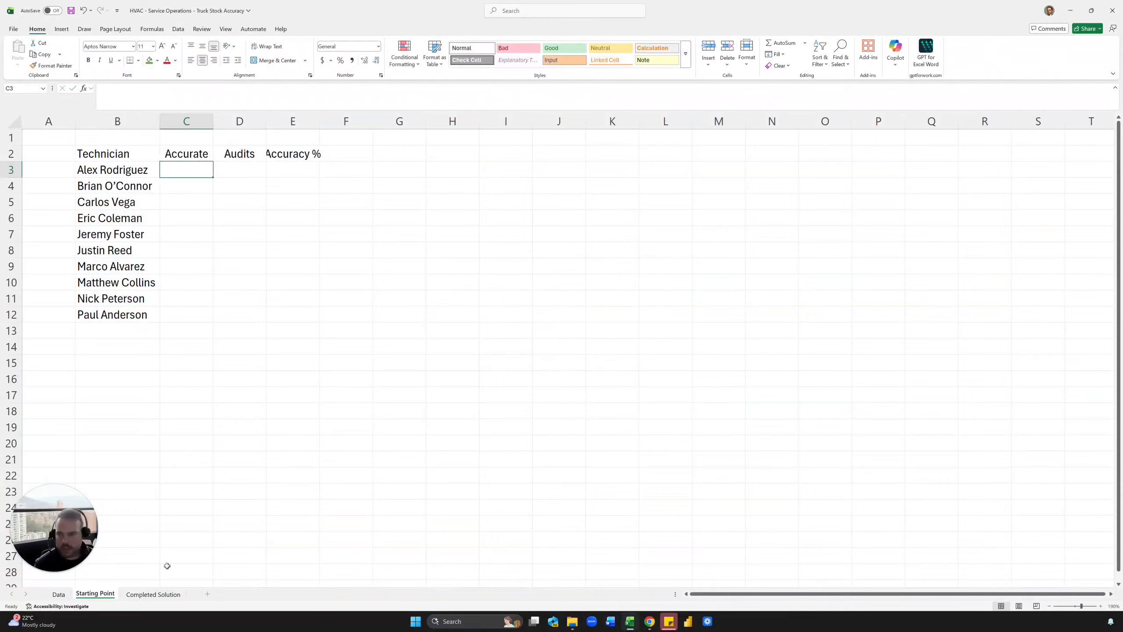
Enter =COUNTIFS(tbl[Var],TRUE,tbl[Technician],'Starting Point'!B3) in C3.
type("=countifs")
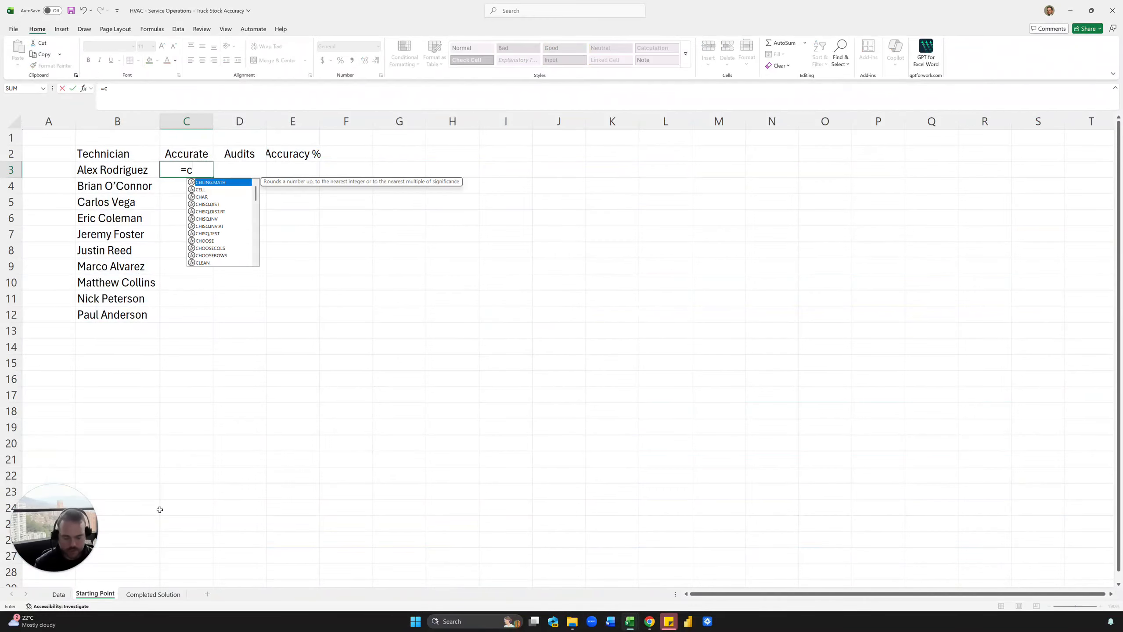
key("Tab")
left_click(59, 595)
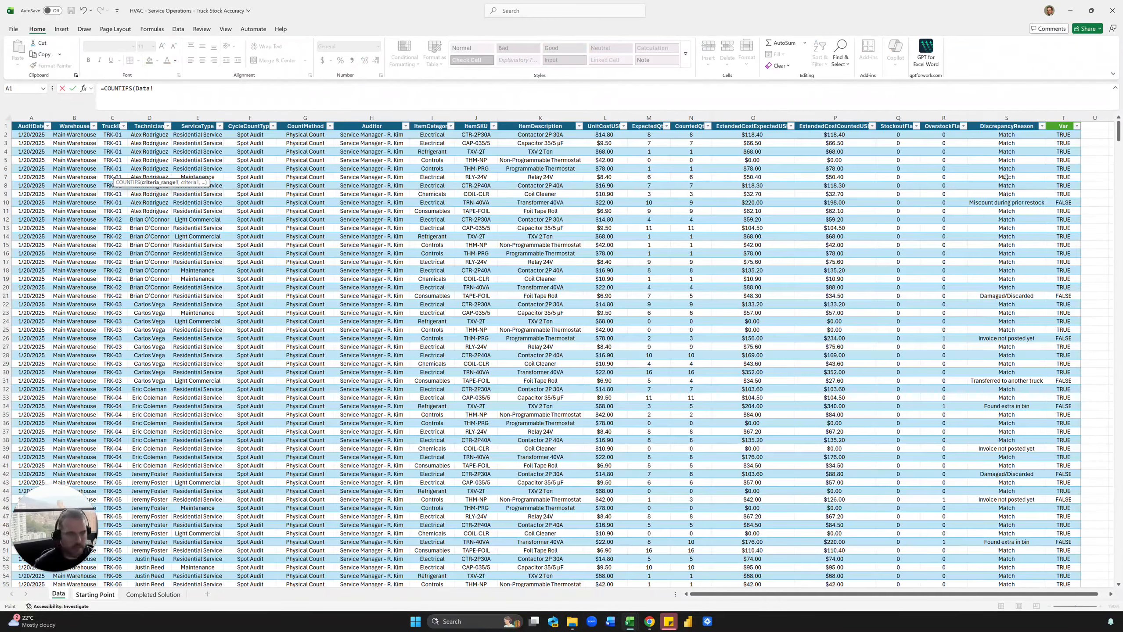
left_click(1062, 121)
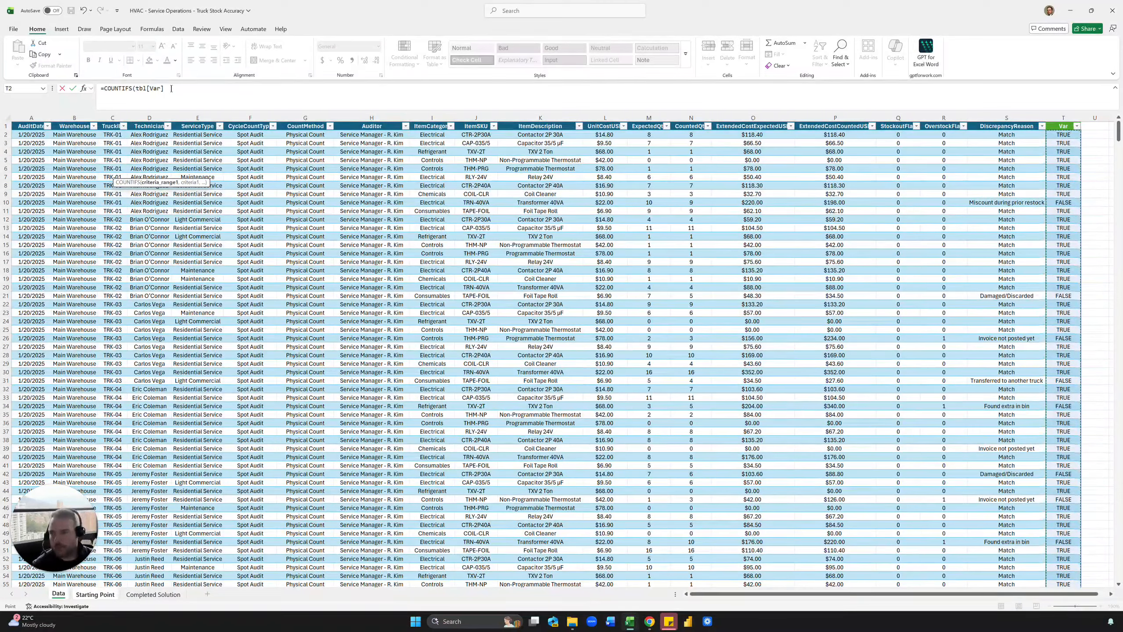
left_click_drag(152, 89, 132, 87)
left_click(181, 88)
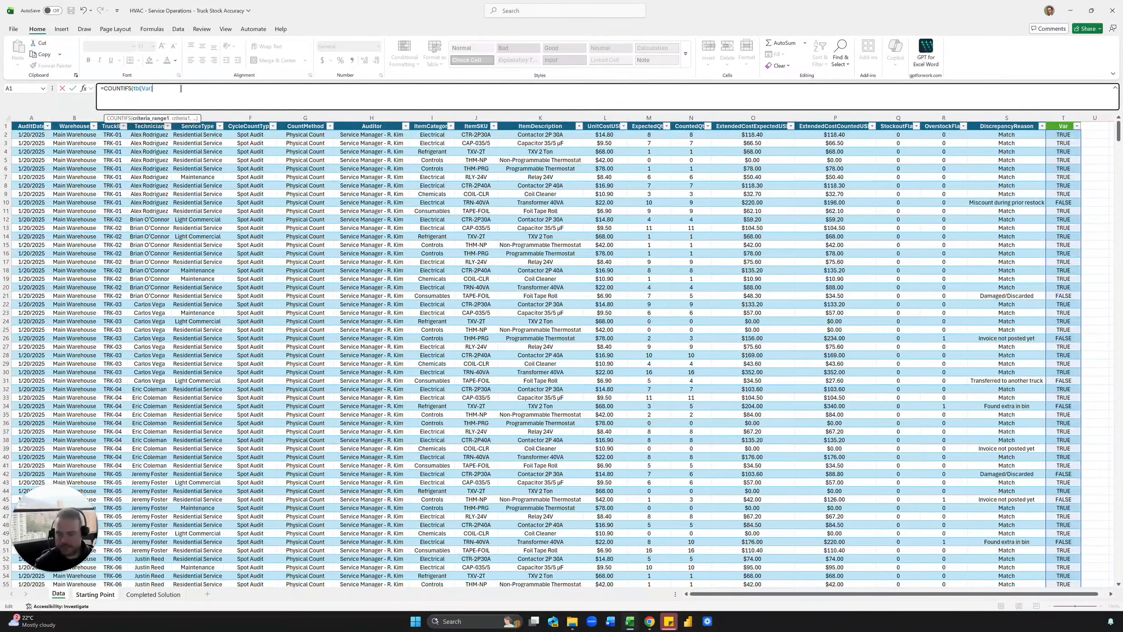
type(",Tru")
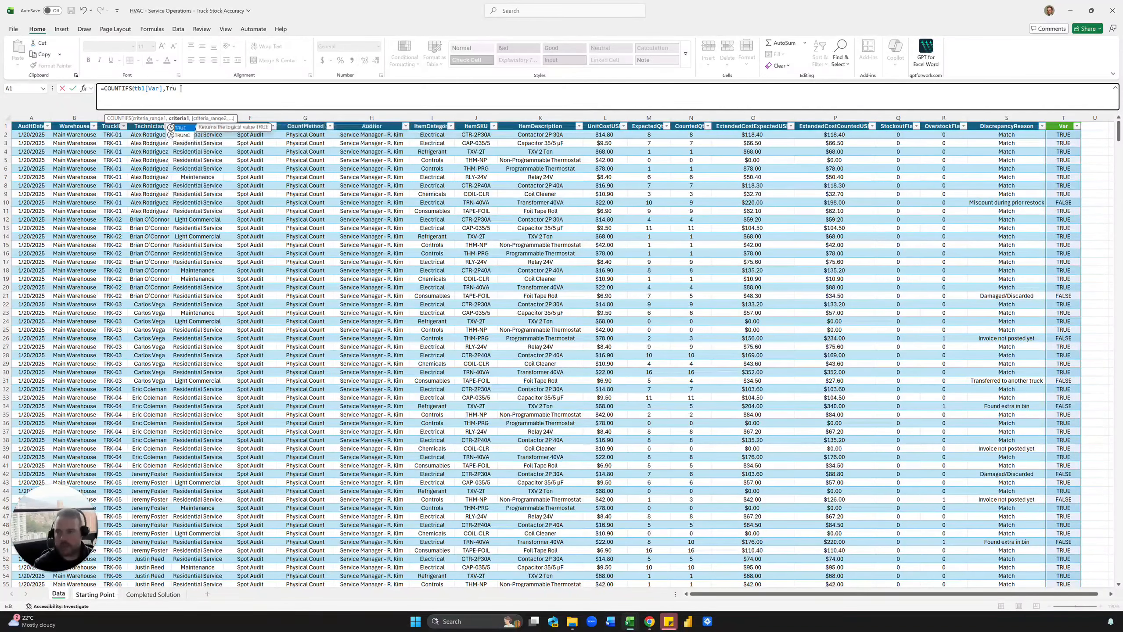
type("e,")
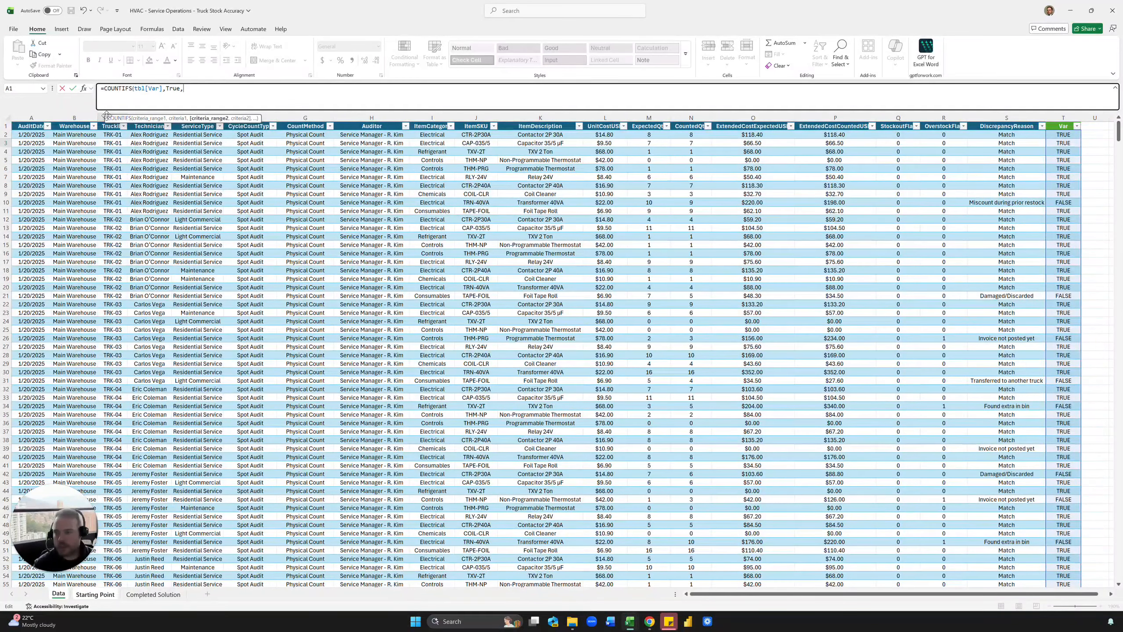
left_click(144, 120)
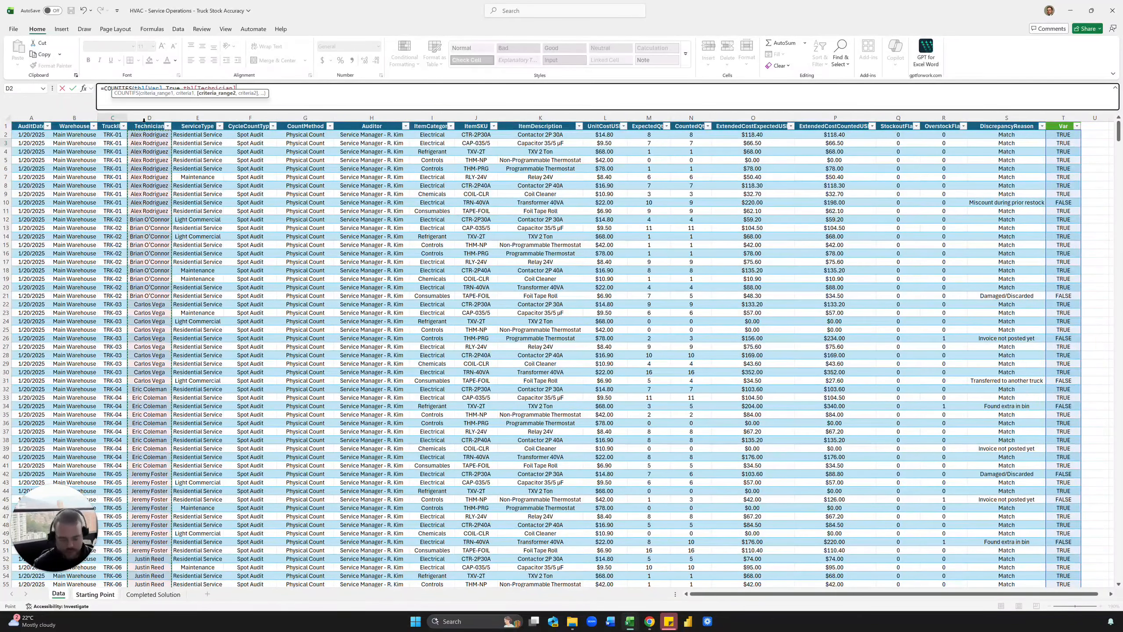
type(",")
left_click(95, 594)
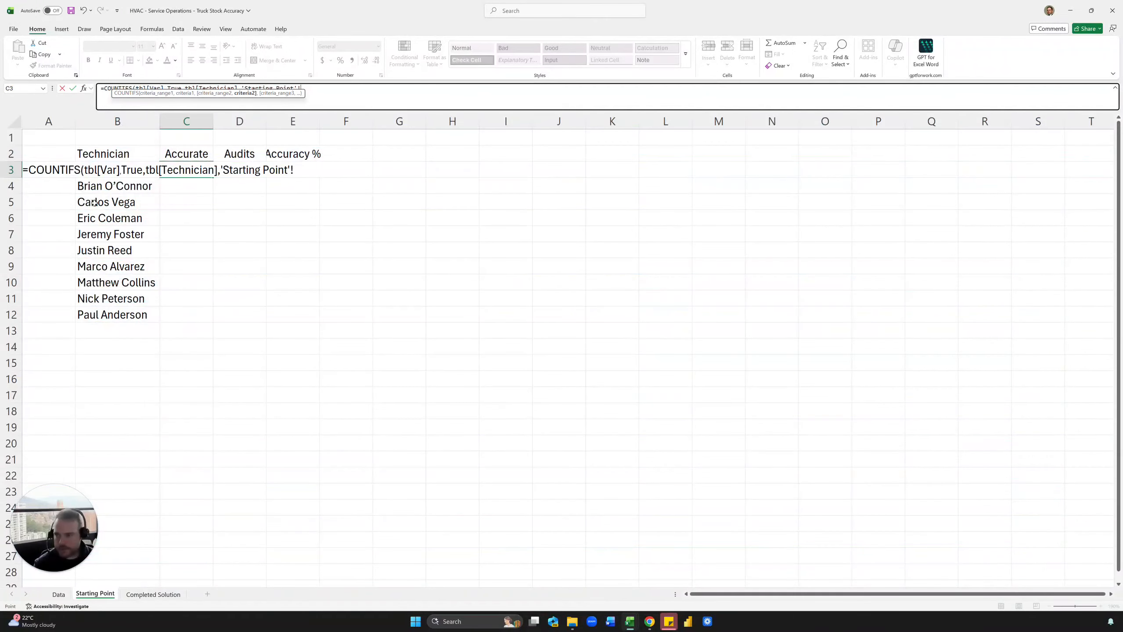
type("b3")
key("Return")
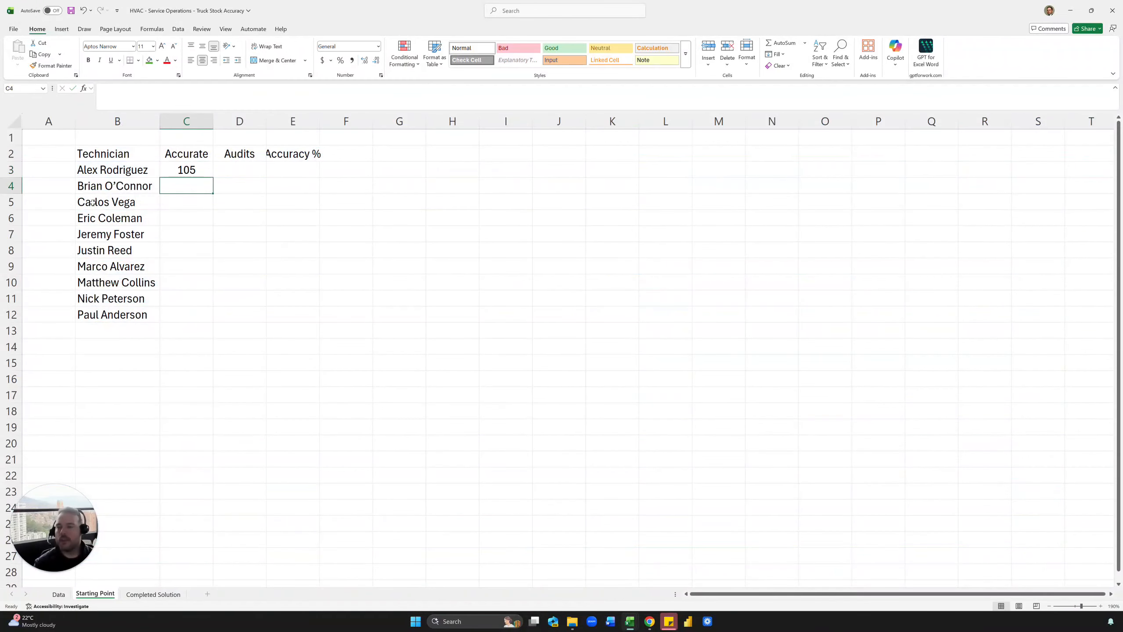
Fill the Accurate formula down through C12 and check the first result.
left_click(211, 170)
double_click(218, 174)
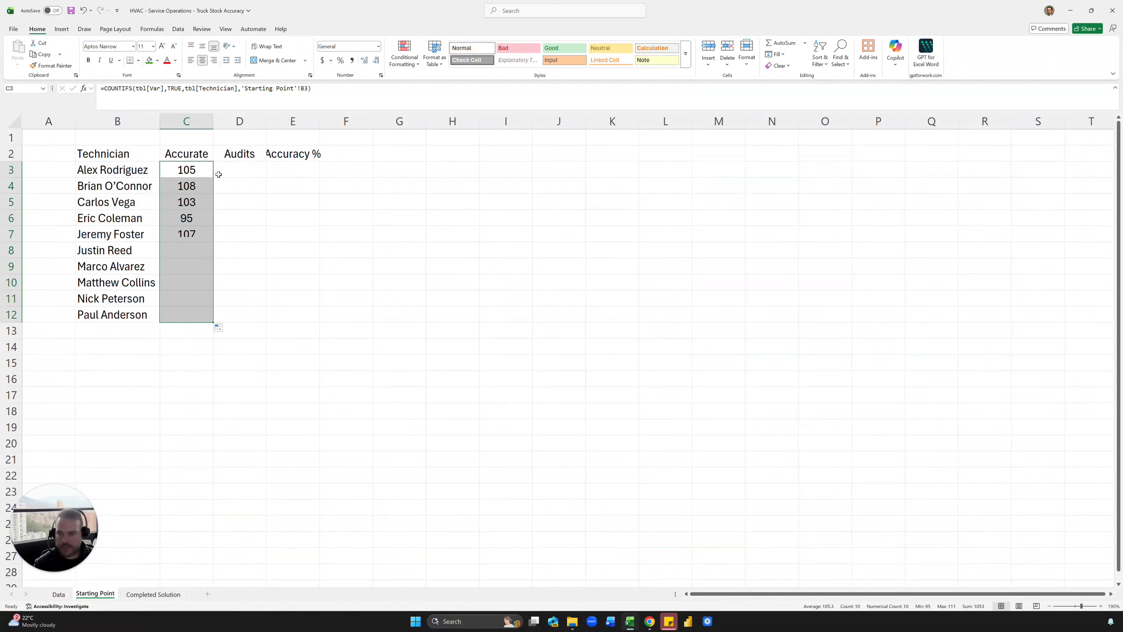
left_click(223, 174)
left_click(201, 170)
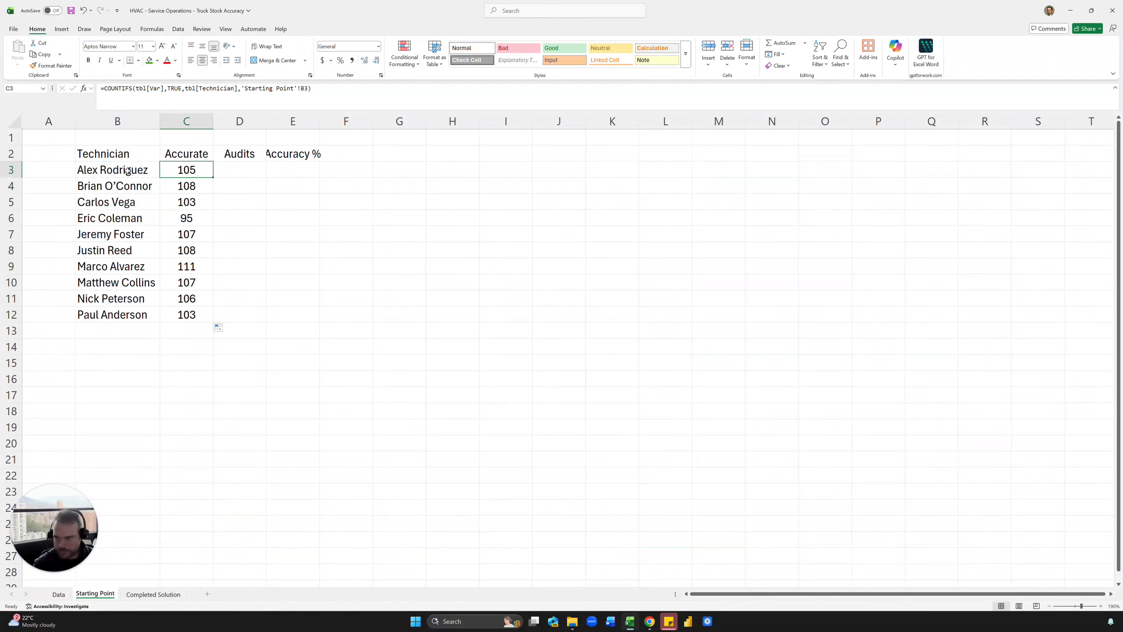
left_click(238, 169)
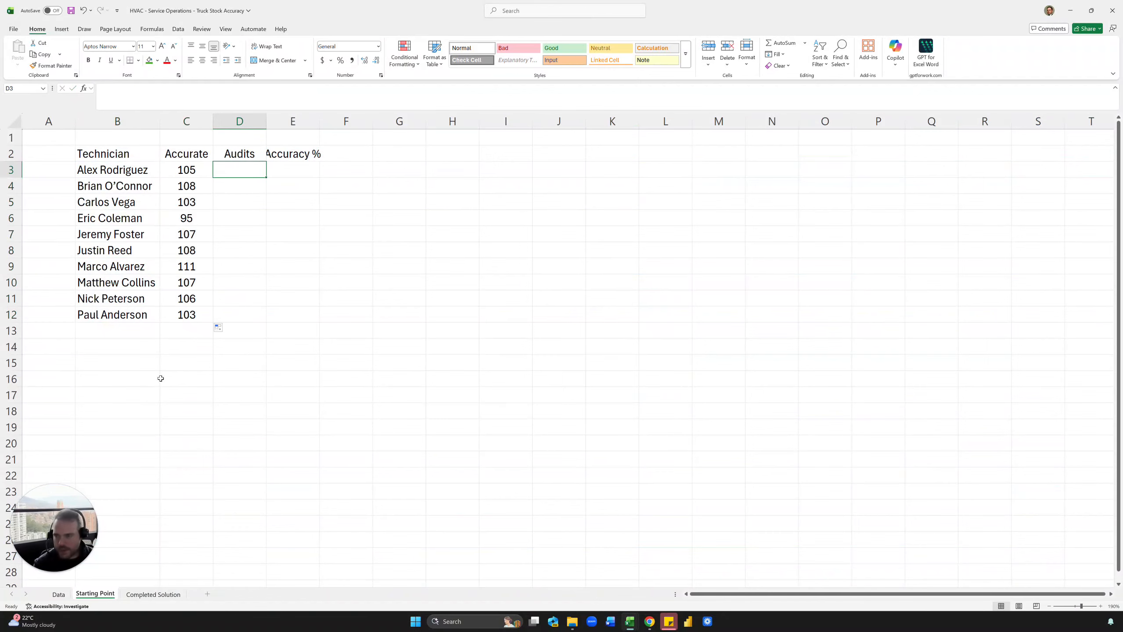
Auto-fit column E and enter =COUNTIFS(tbl[Technician],B3) in D3.
left_click(60, 595)
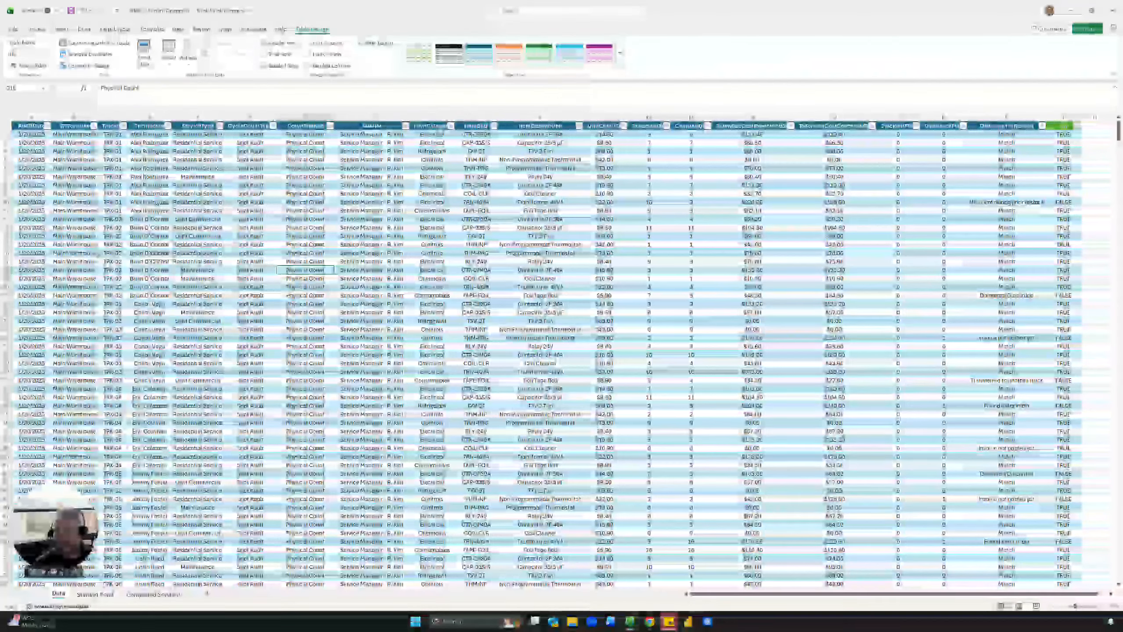
left_click(95, 594)
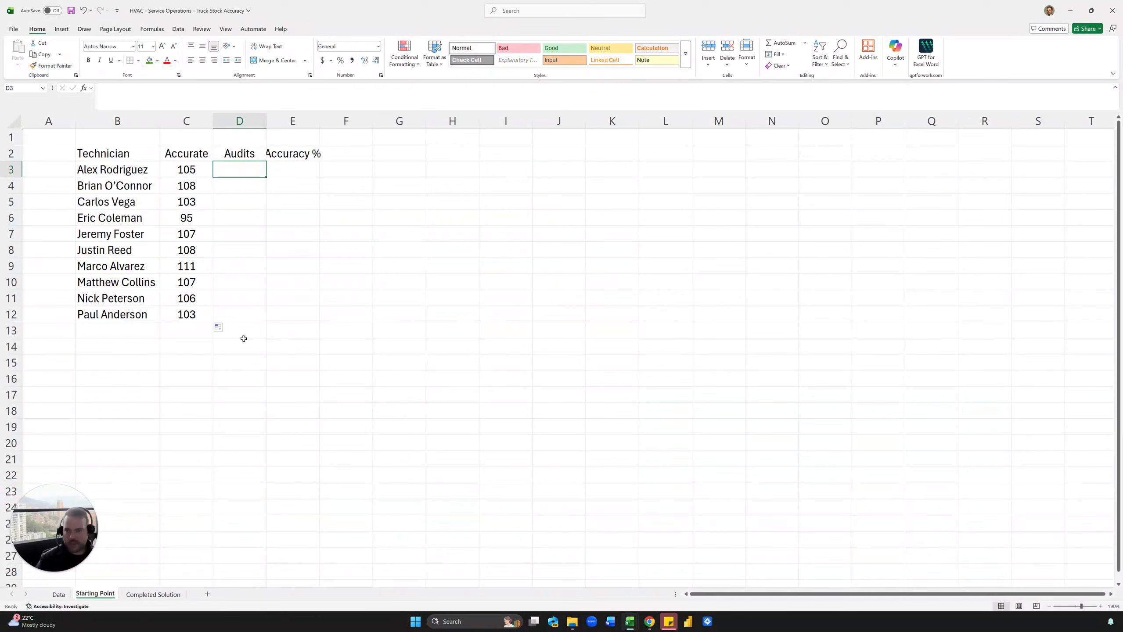
double_click(319, 124)
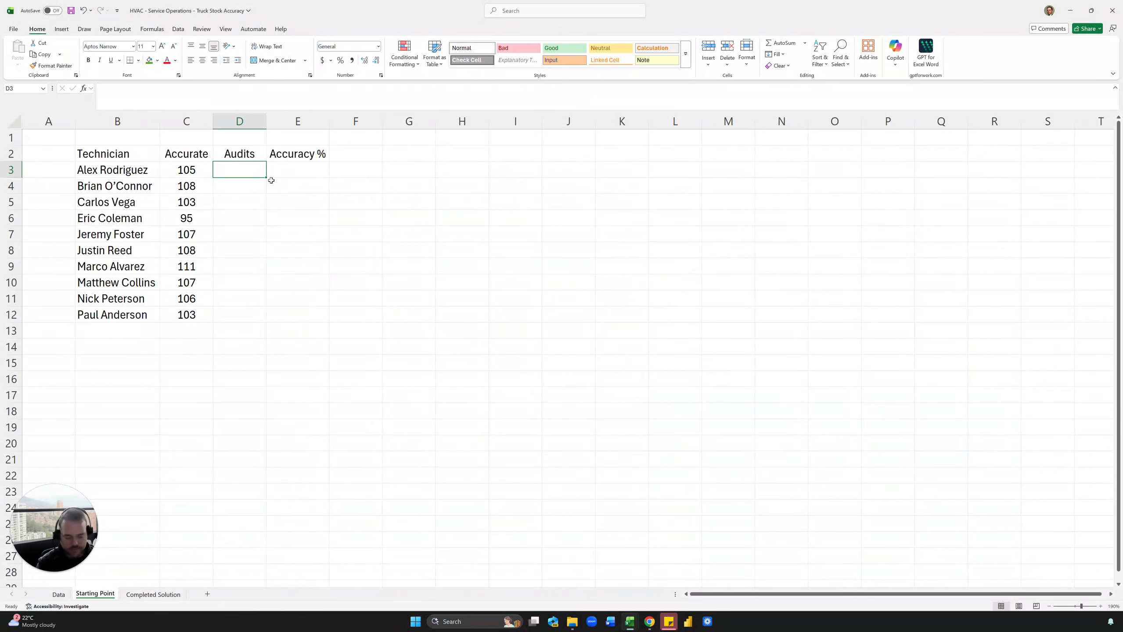
type("=d")
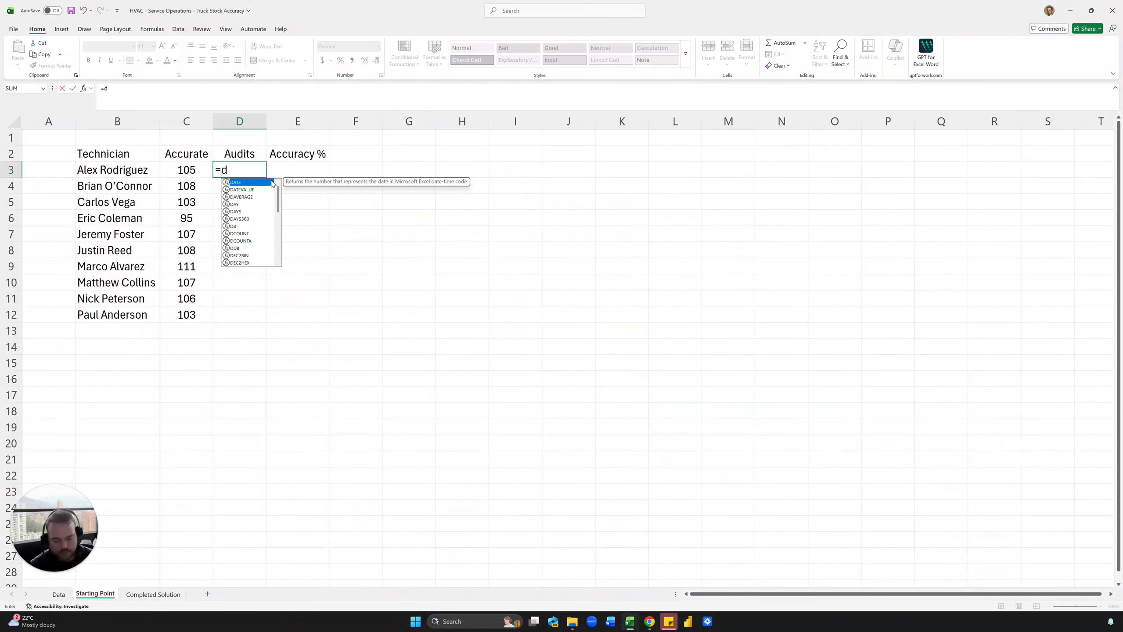
key("BackSpace")
type("countifs")
key("Tab")
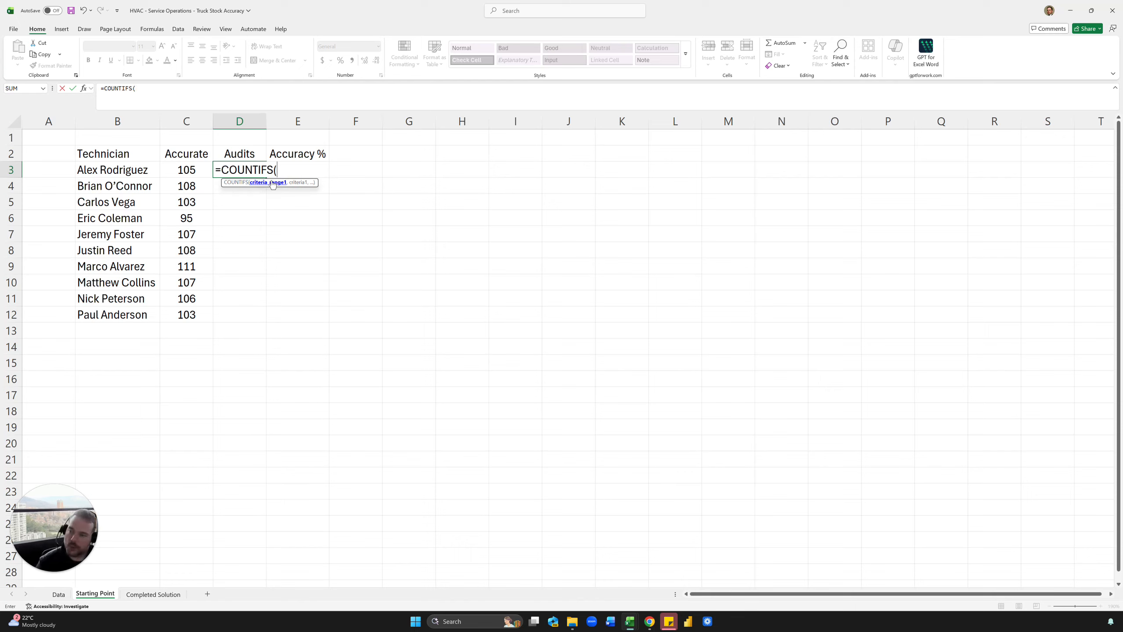
type("tbl")
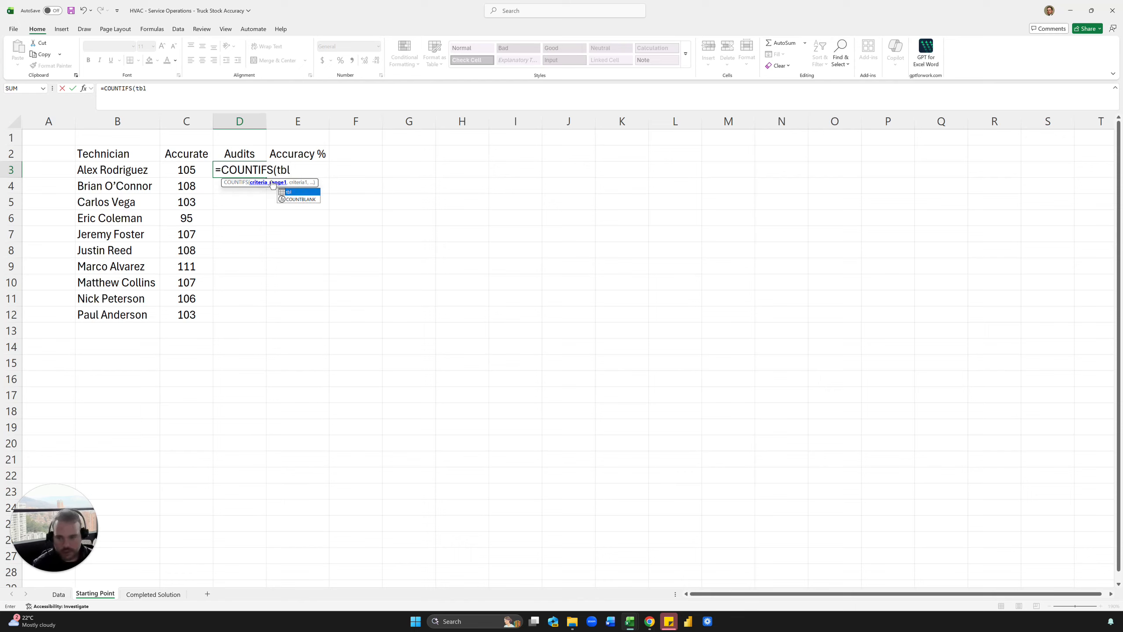
type("[te")
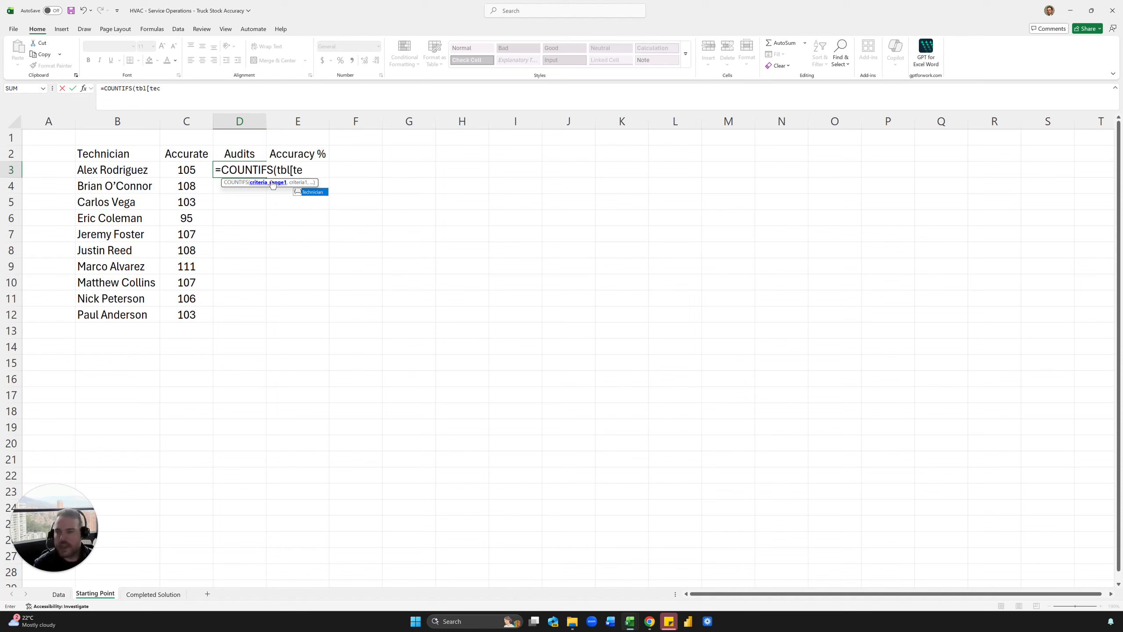
type("c")
key("Tab")
type("]")
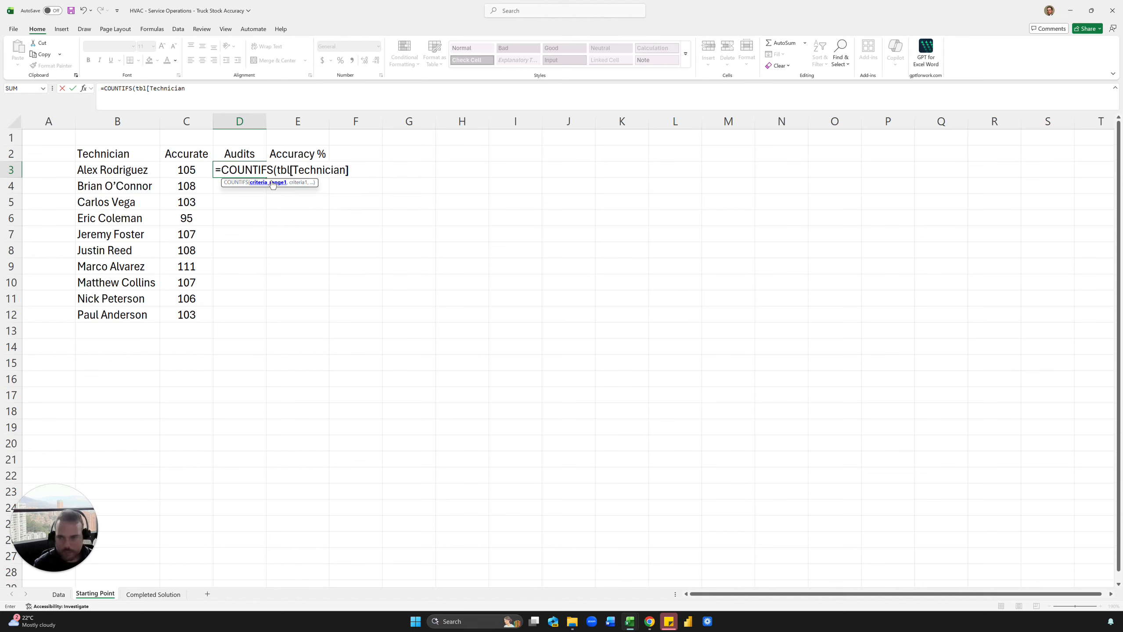
type(",")
key("Left")
key("Left")
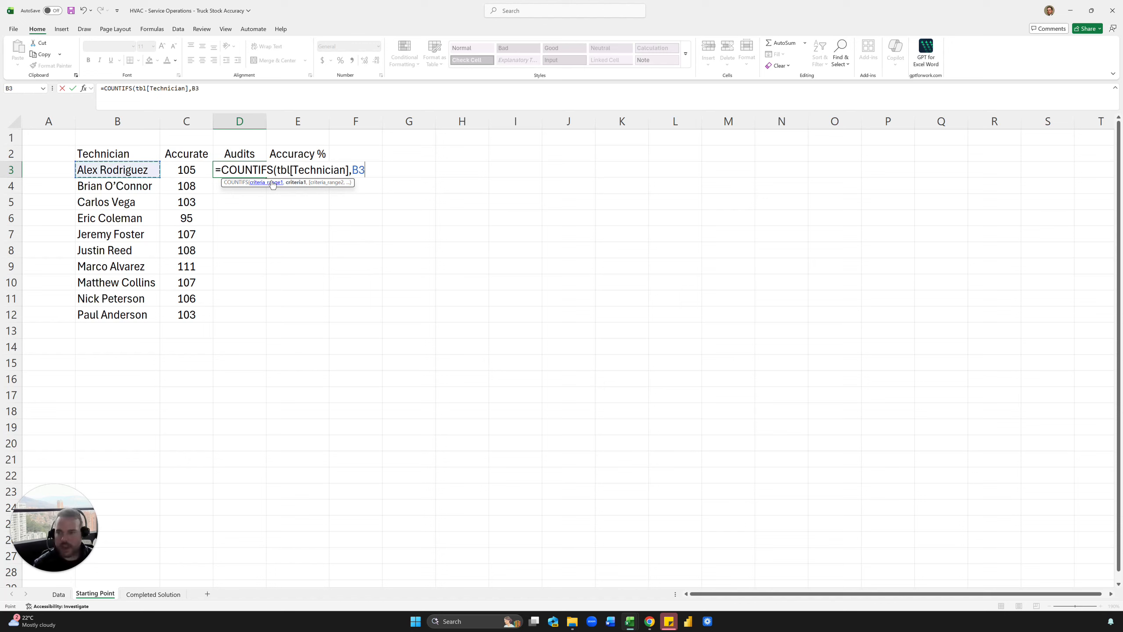
key("Return")
Centre the Audits count in D3 and fill it down for all technicians.
key("Up")
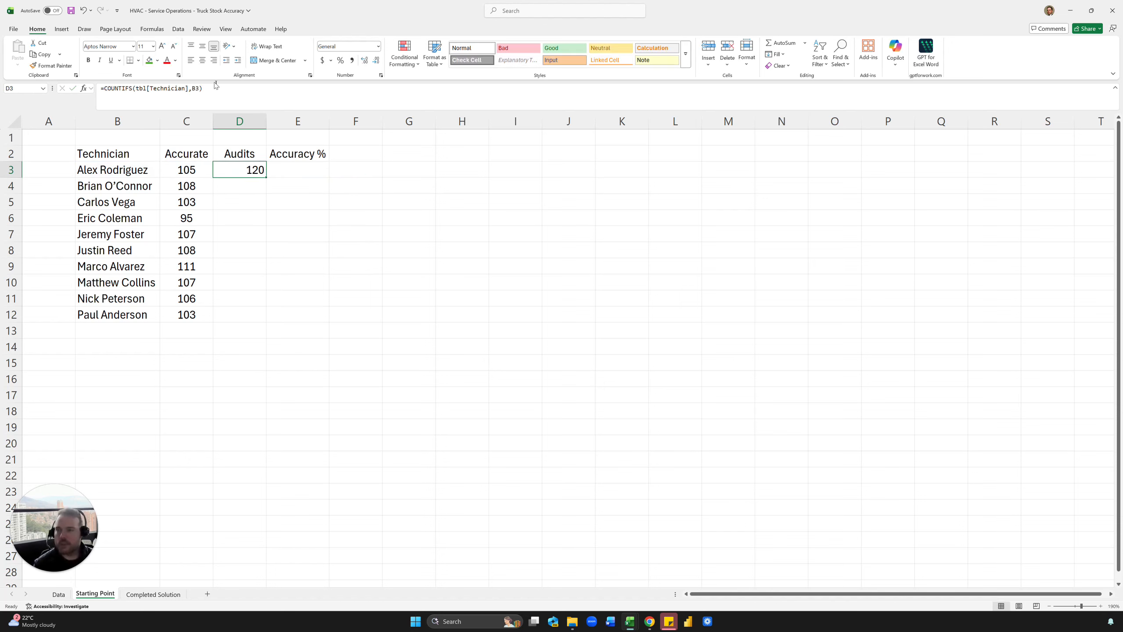
left_click(203, 60)
double_click(265, 177)
key("Right")
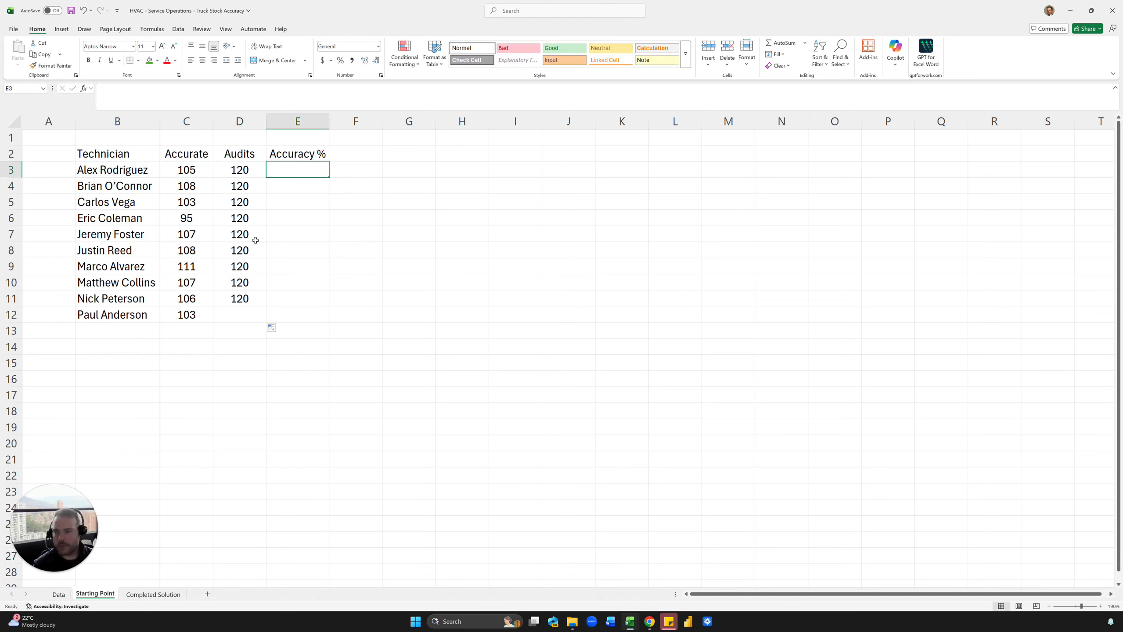
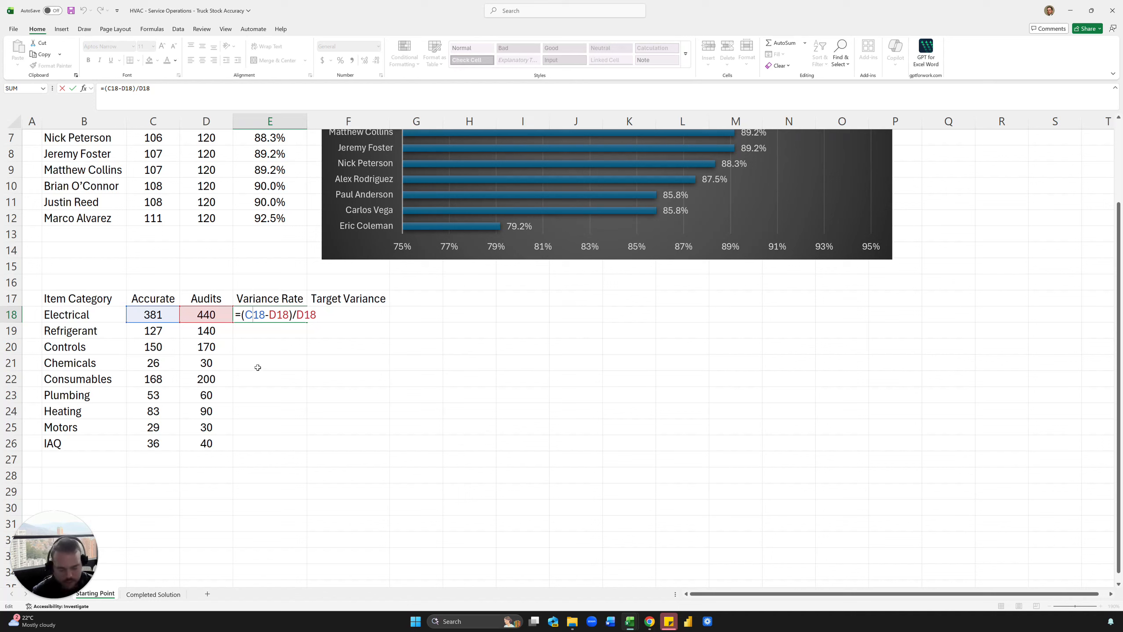
Correct E18 to =(D18-C18)/D18, fill it down to row 26, and show it as centred percentages.
key("BackSpace")
type("d")
left_click(272, 317)
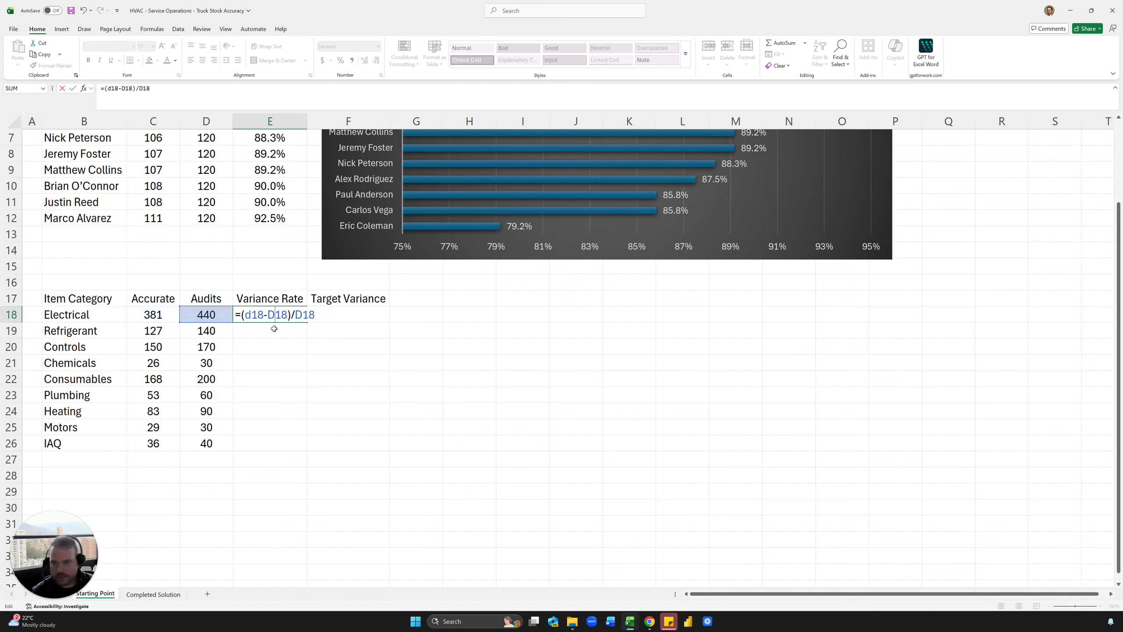
key("BackSpace")
type("c")
key("Return")
key("Up")
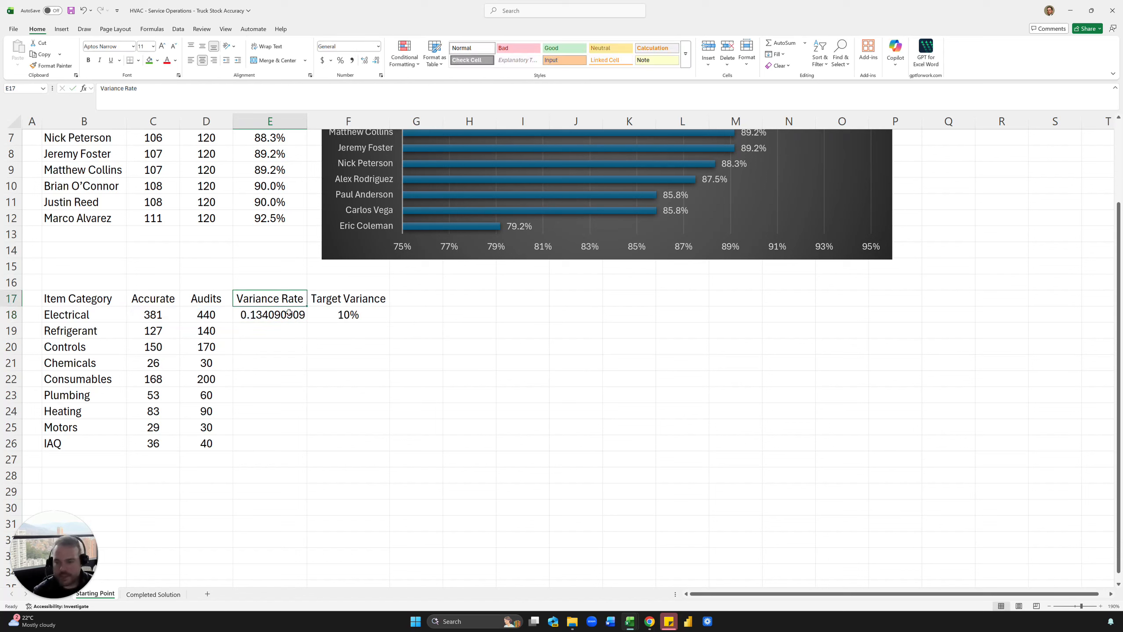
double_click(309, 320)
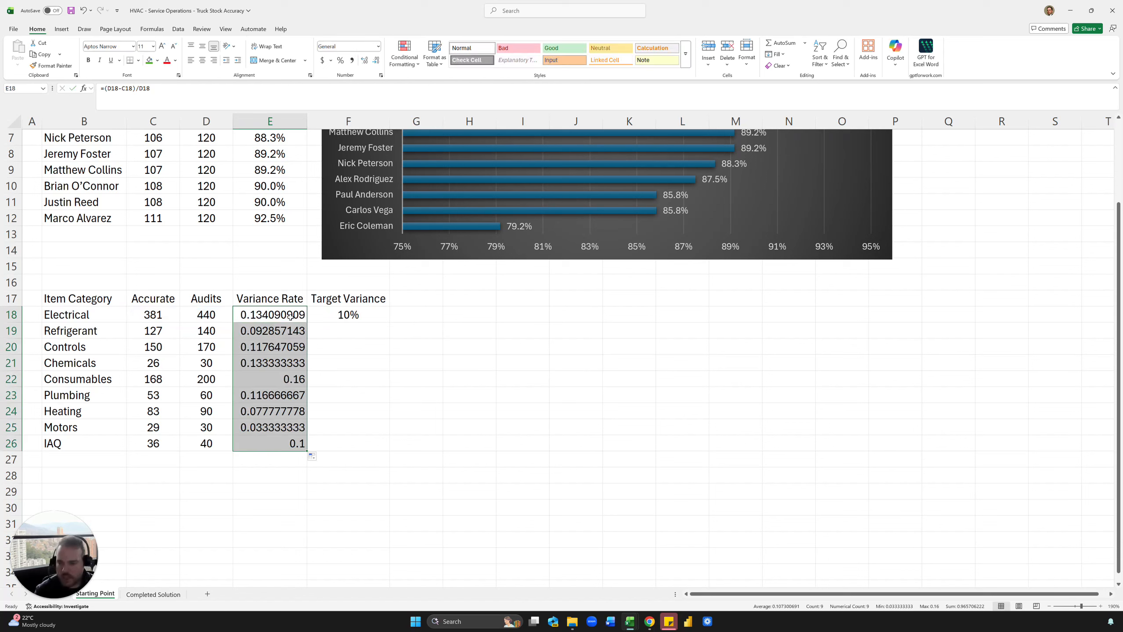
key("ctrl+shift+5")
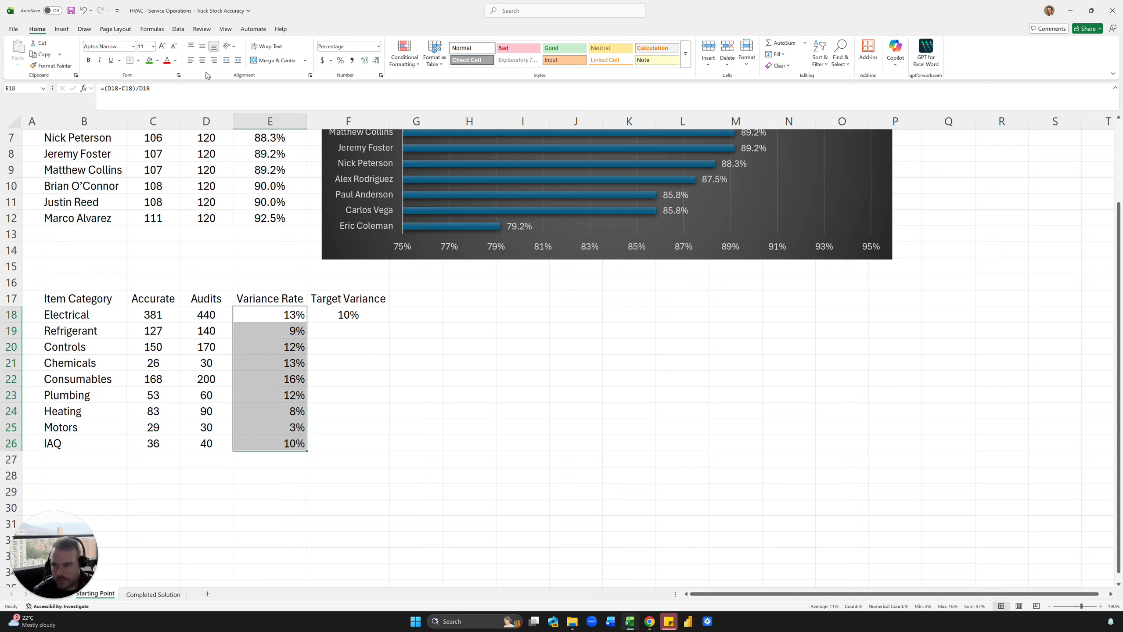
left_click(202, 60)
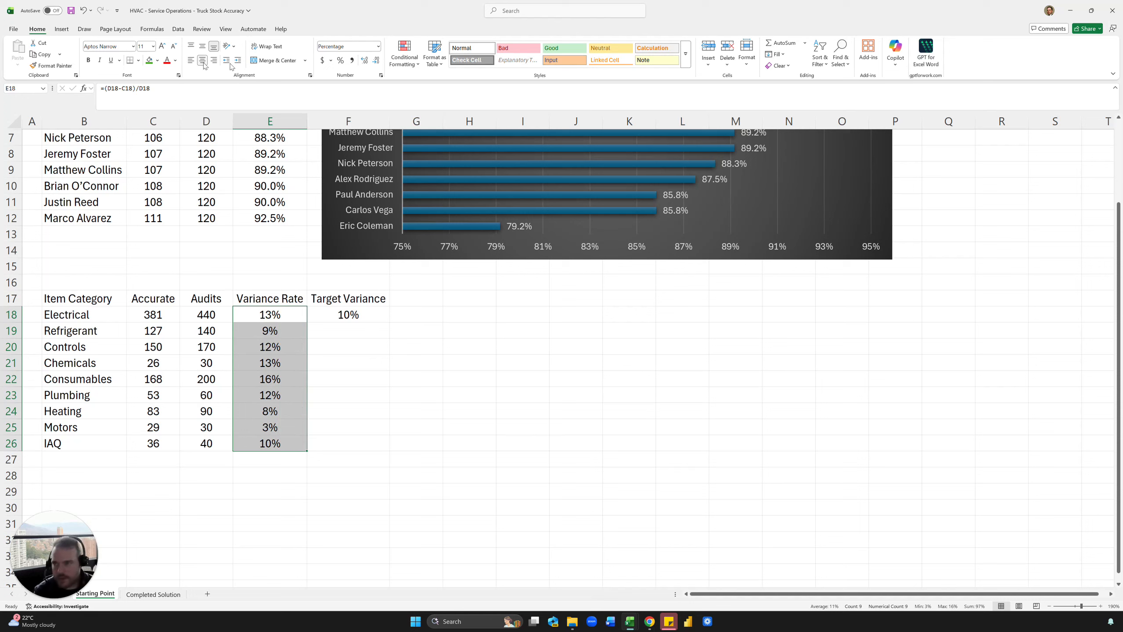
Link F19 to the 10% target in F18, centre it, fill it down to F26, and view the Completed Solution sheet.
left_click(271, 319)
key("Right")
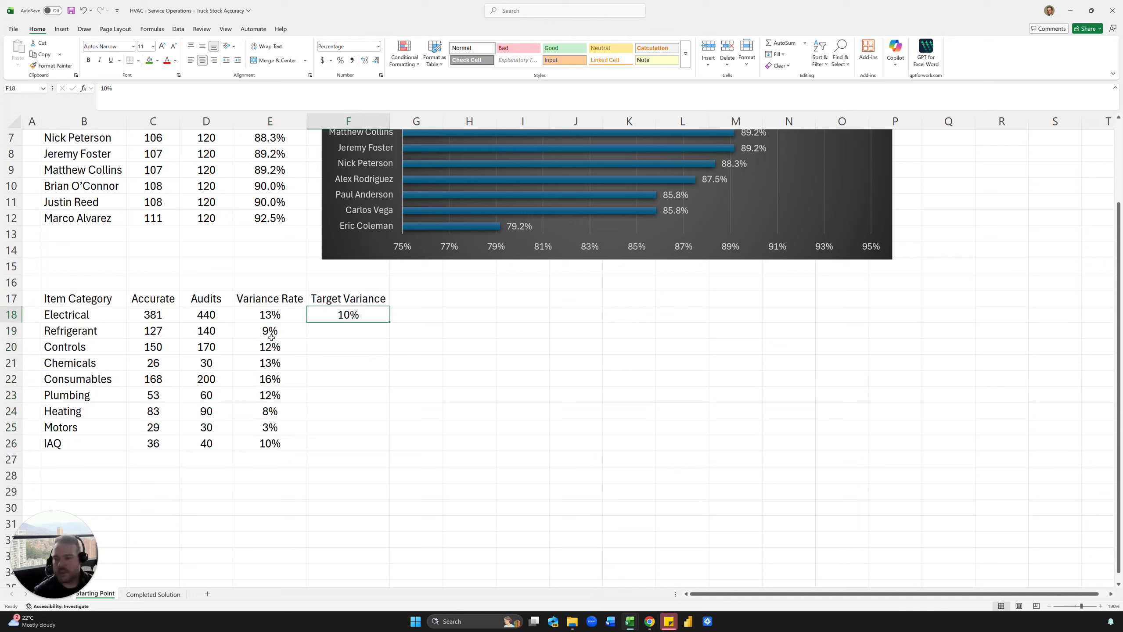
left_click(355, 331)
type("=")
key("Up")
key("Return")
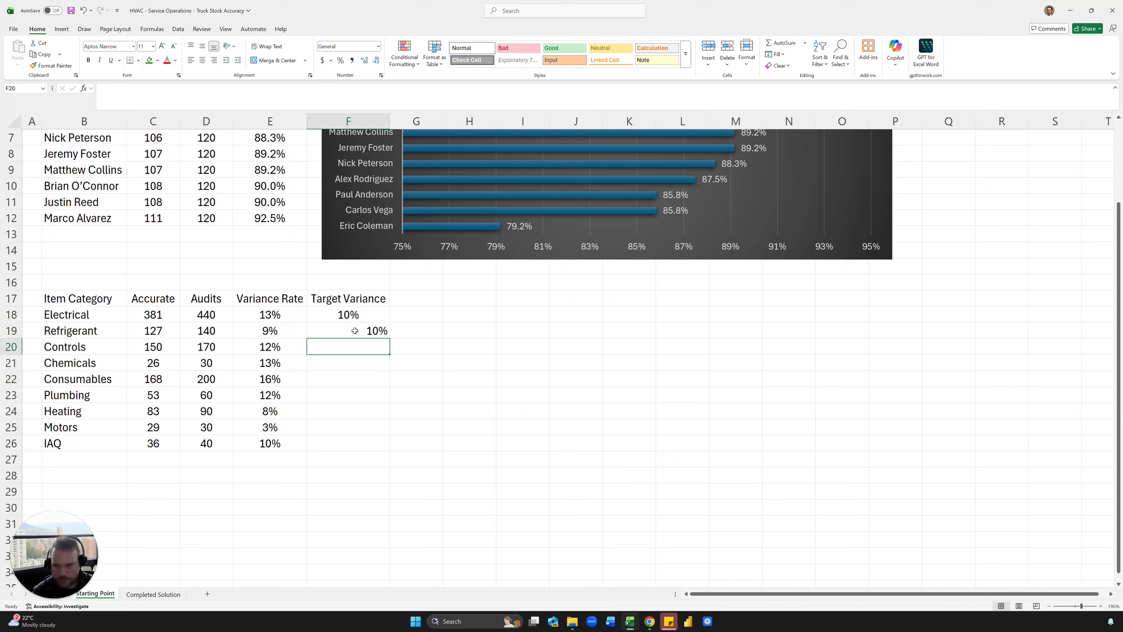
left_click(355, 331)
left_click(202, 60)
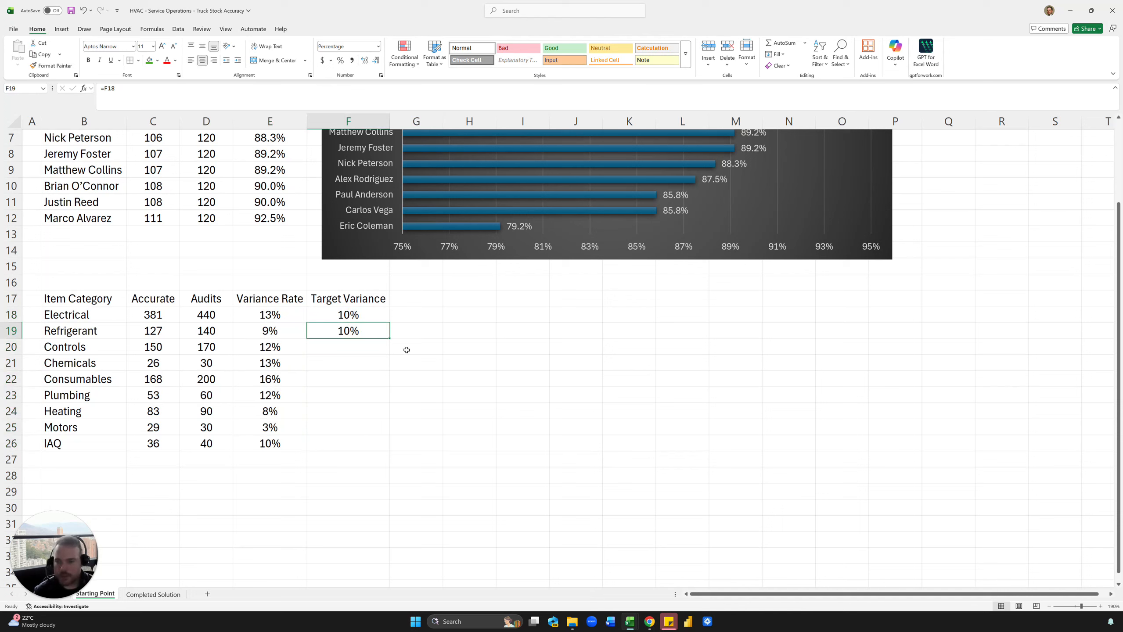
double_click(389, 338)
left_click(402, 327)
left_click(153, 594)
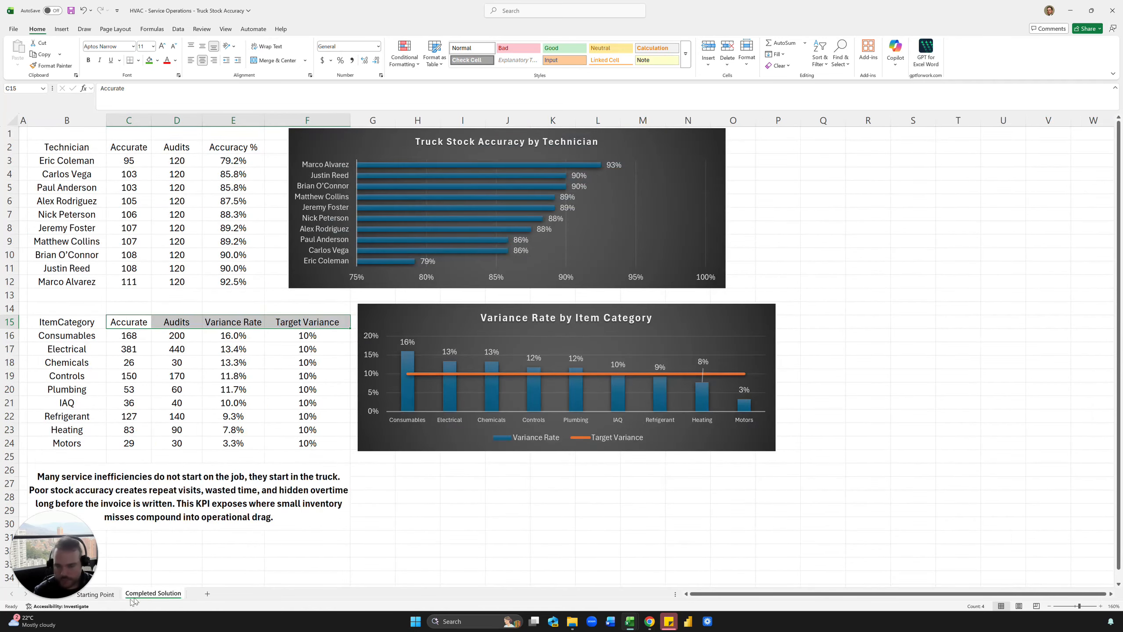
Back on Starting Point, inspect the spilled category list formula in B18 and the count formula in C18.
left_click(95, 594)
left_click(88, 315)
left_click(83, 440, "shift")
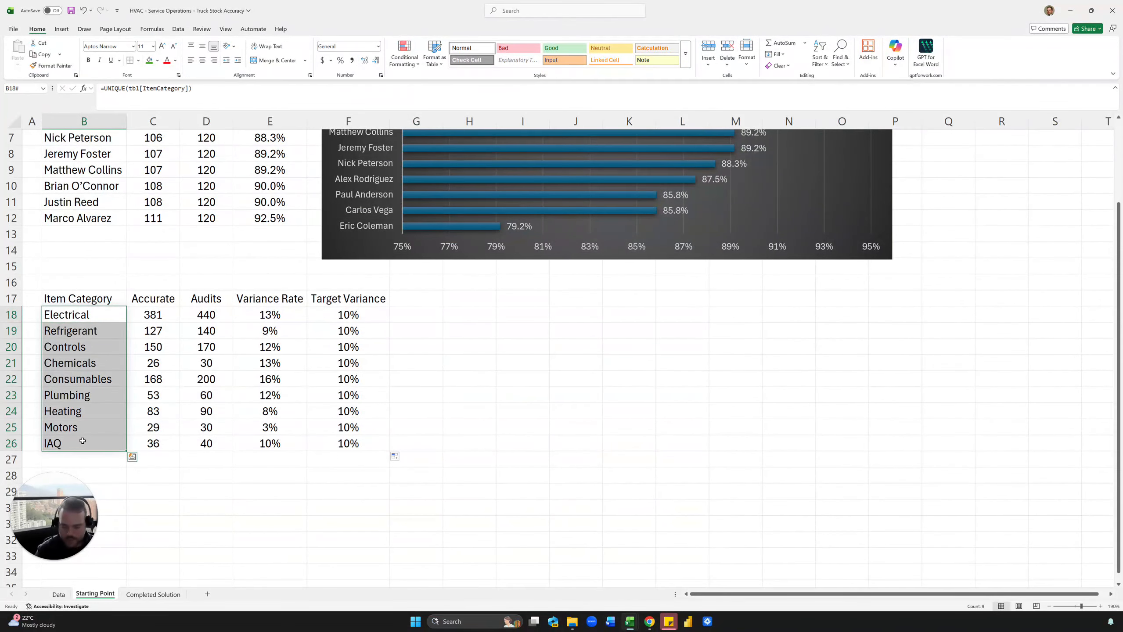
left_click(155, 314)
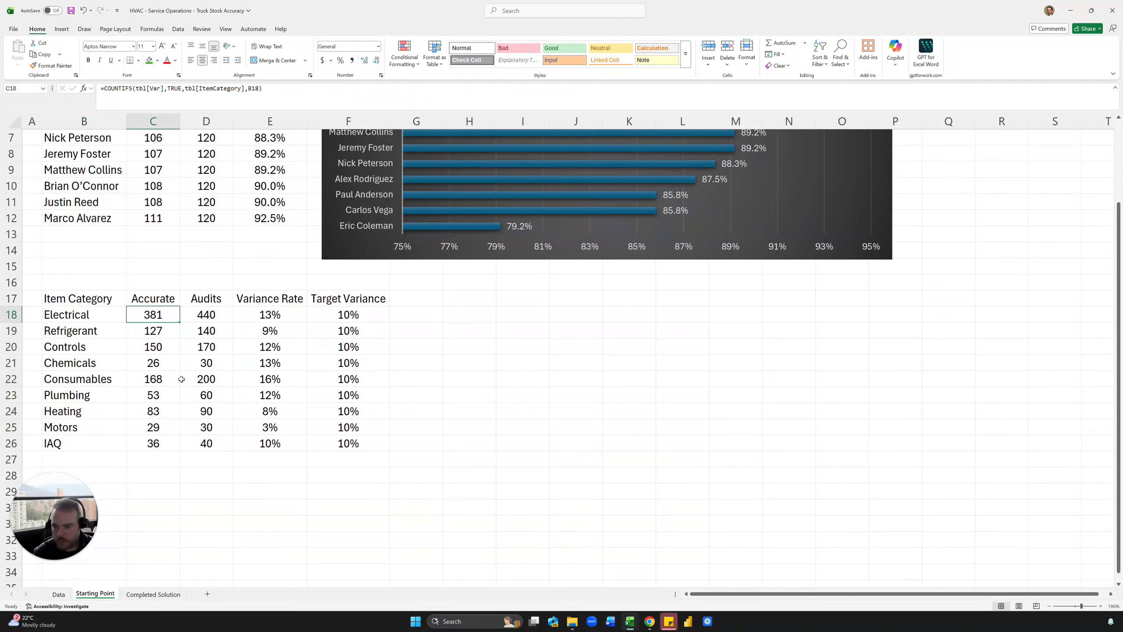
Compare the target and variance rates on Completed Solution, then select the Variance Rate column on Starting Point for sorting.
left_click(164, 599)
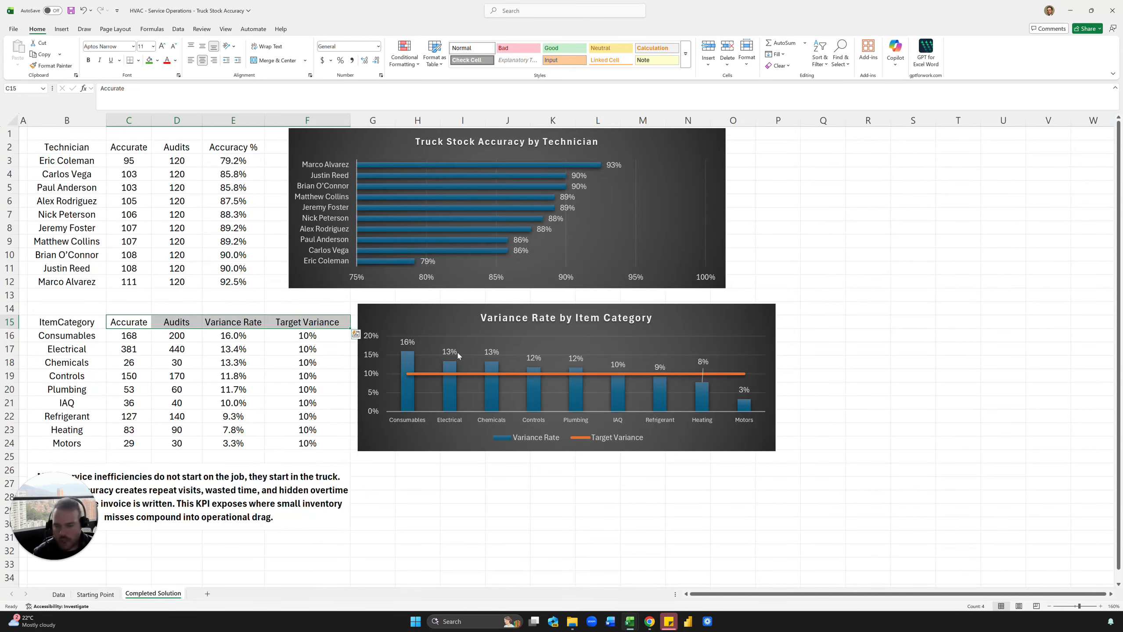
left_click(307, 349)
left_click_drag(239, 338, 238, 415)
left_click(233, 350)
left_click(106, 596)
left_click(248, 334)
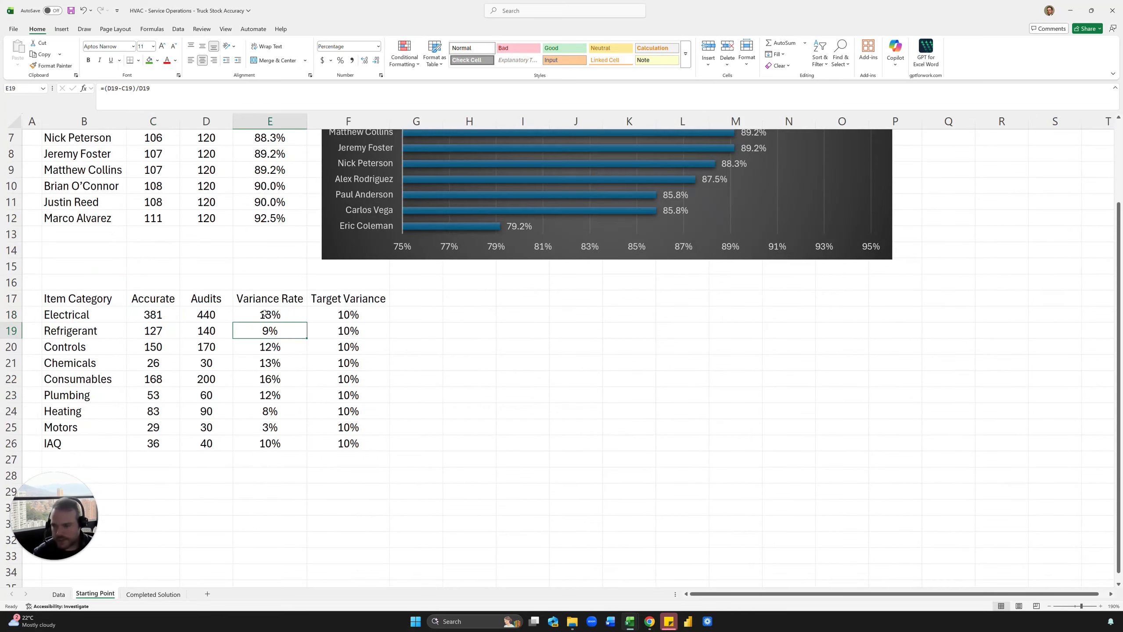
left_click(263, 315)
left_click(178, 29)
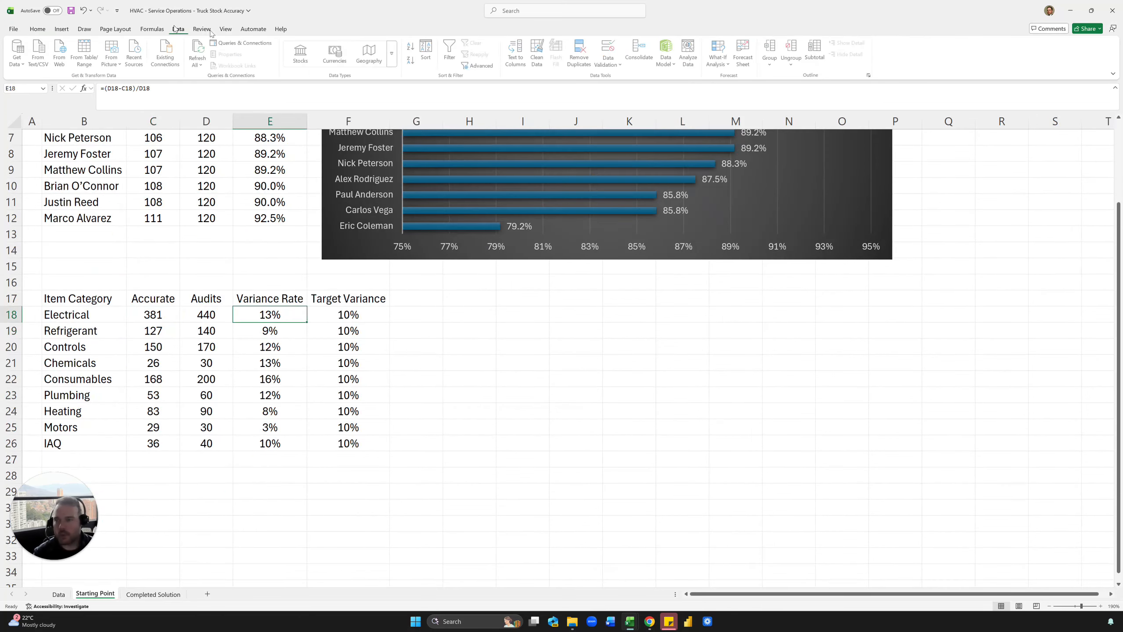
Sort the categories by variance rate, largest first, and review the formulas in E18, D18 and C18.
left_click(411, 60)
left_click(286, 278)
left_click(332, 324)
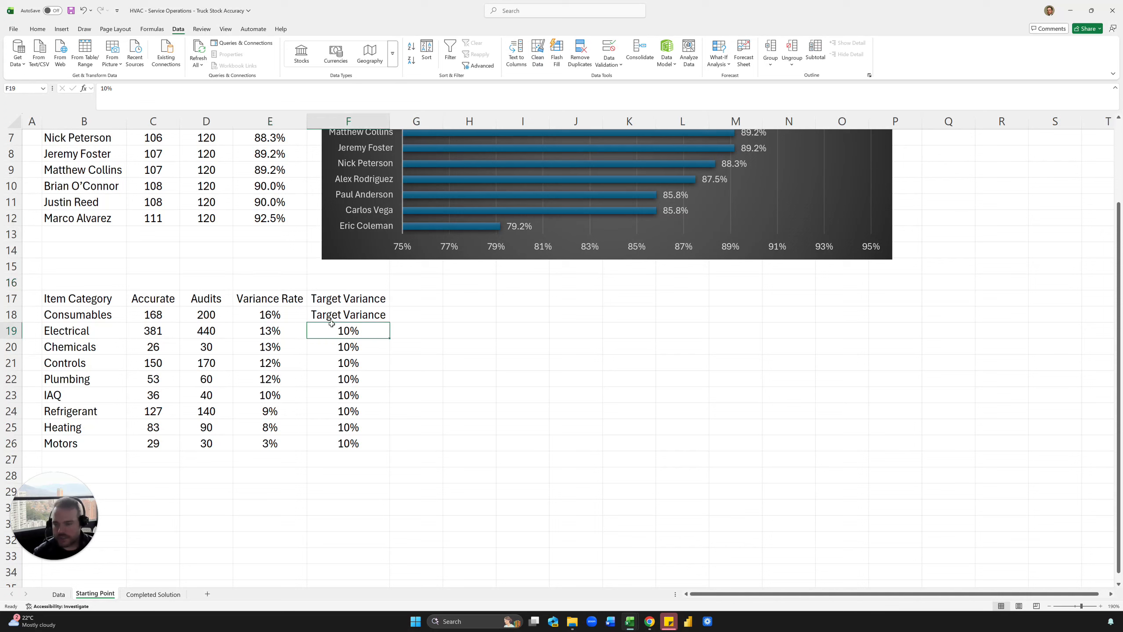
double_click(282, 315)
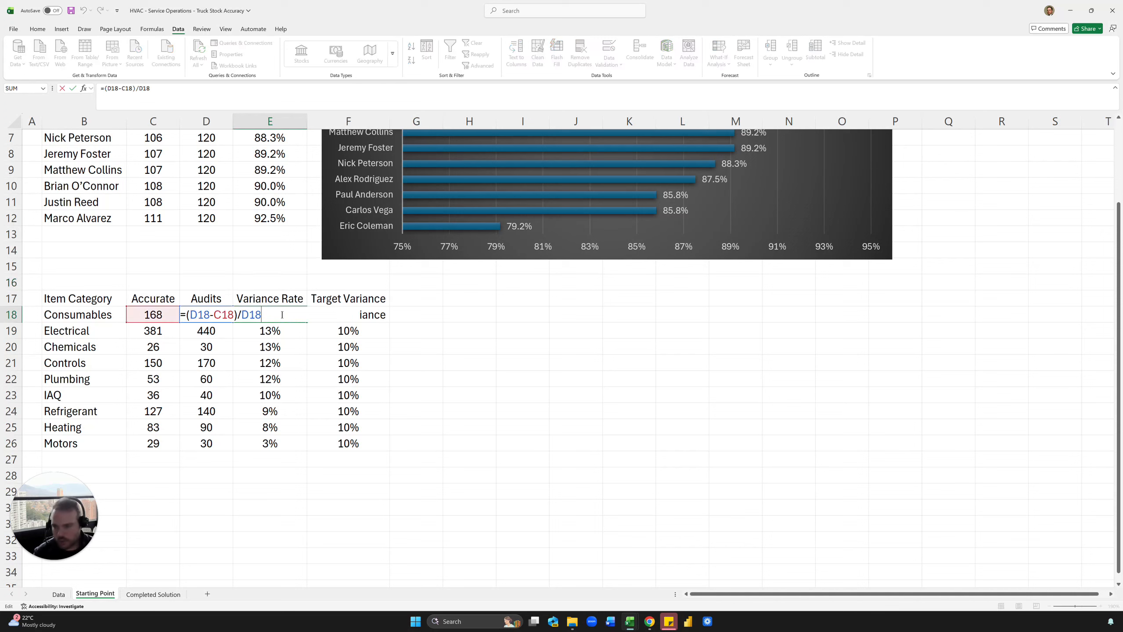
key("Escape")
double_click(189, 315)
key("Escape")
double_click(129, 317)
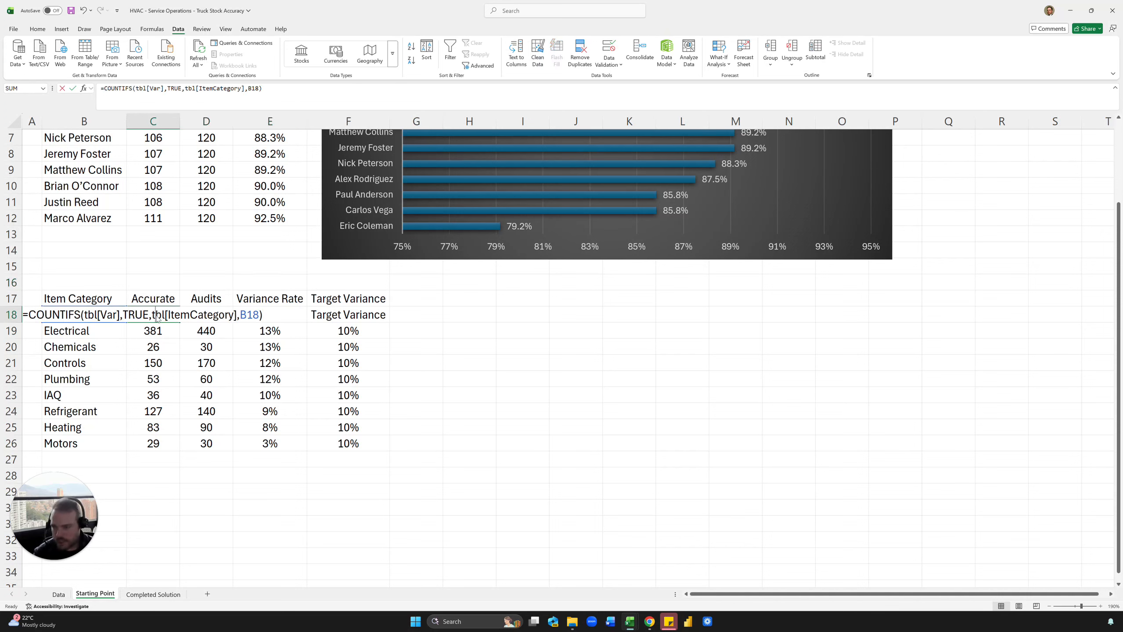
key("Escape")
Put 10% in F18, relink F19 to =F18, and fill the target down to F26.
left_click(342, 329)
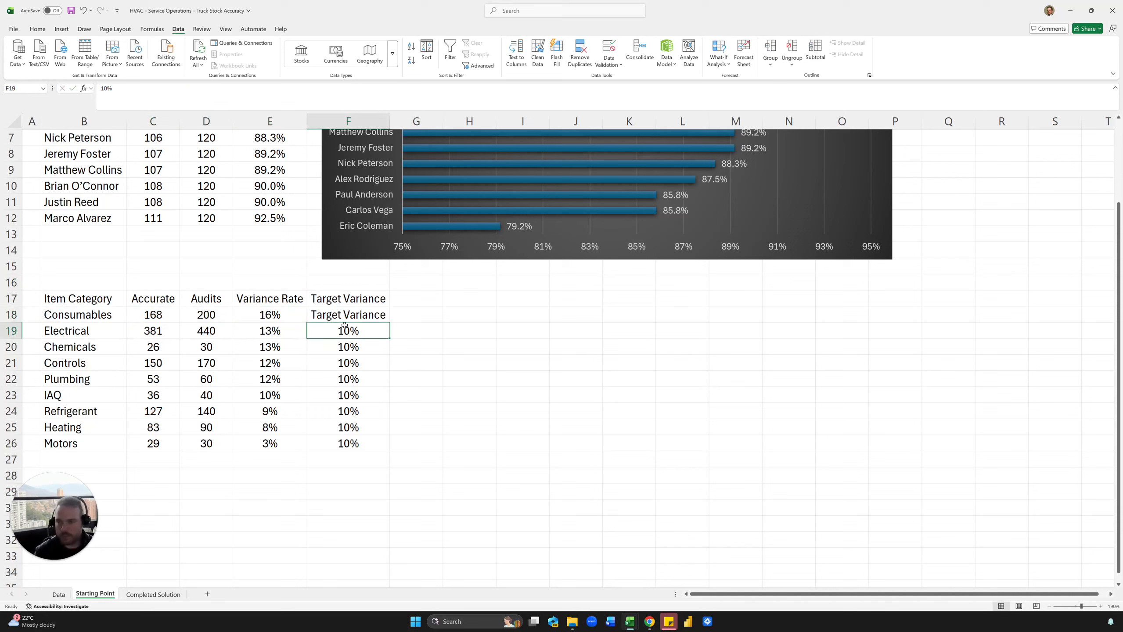
key("ctrl+c")
key("Up")
key("ctrl+v")
key("Down")
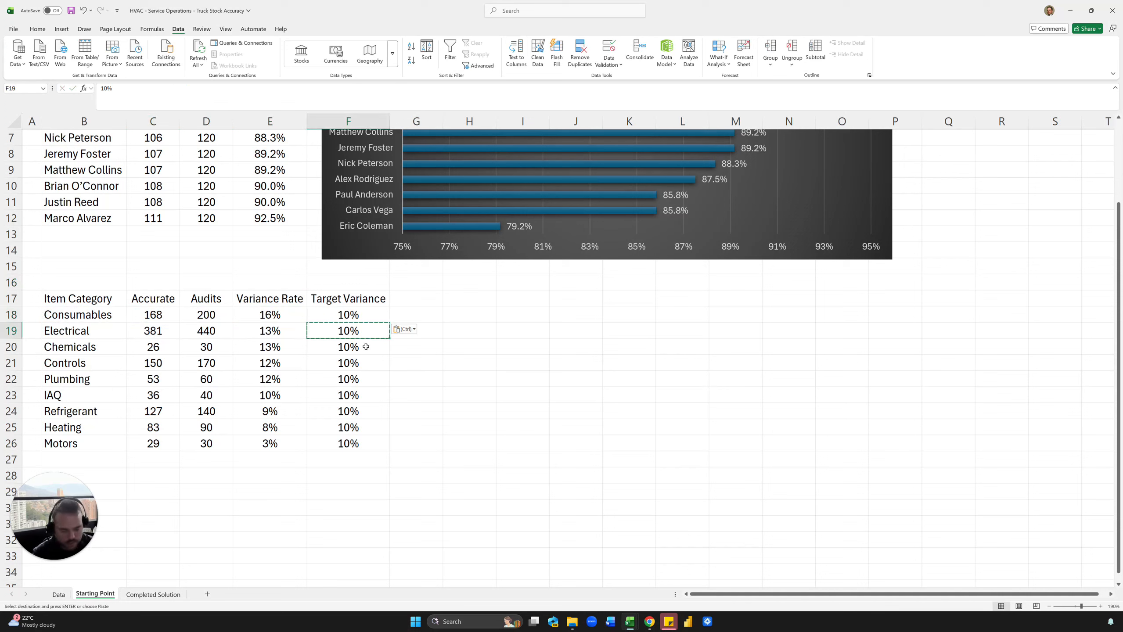
type("=")
key("Up")
key("Return")
left_click(368, 330)
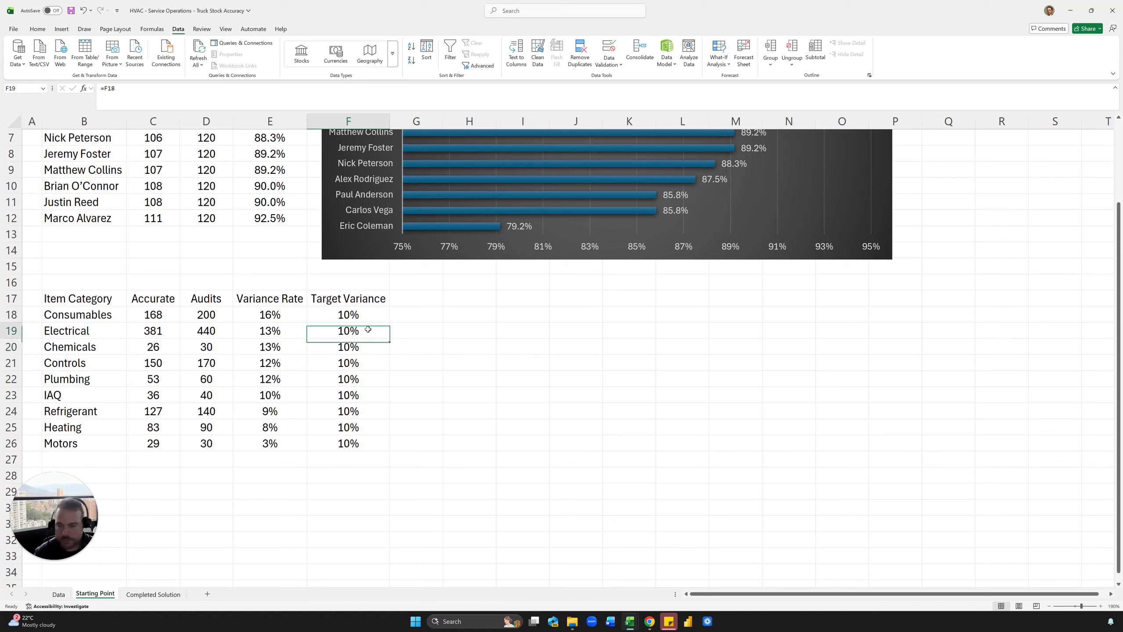
double_click(390, 341)
Fill the row 18 formulas in C18:E18 down to row 26.
left_click_drag(149, 310, 294, 324)
double_click(307, 322)
left_click(427, 344)
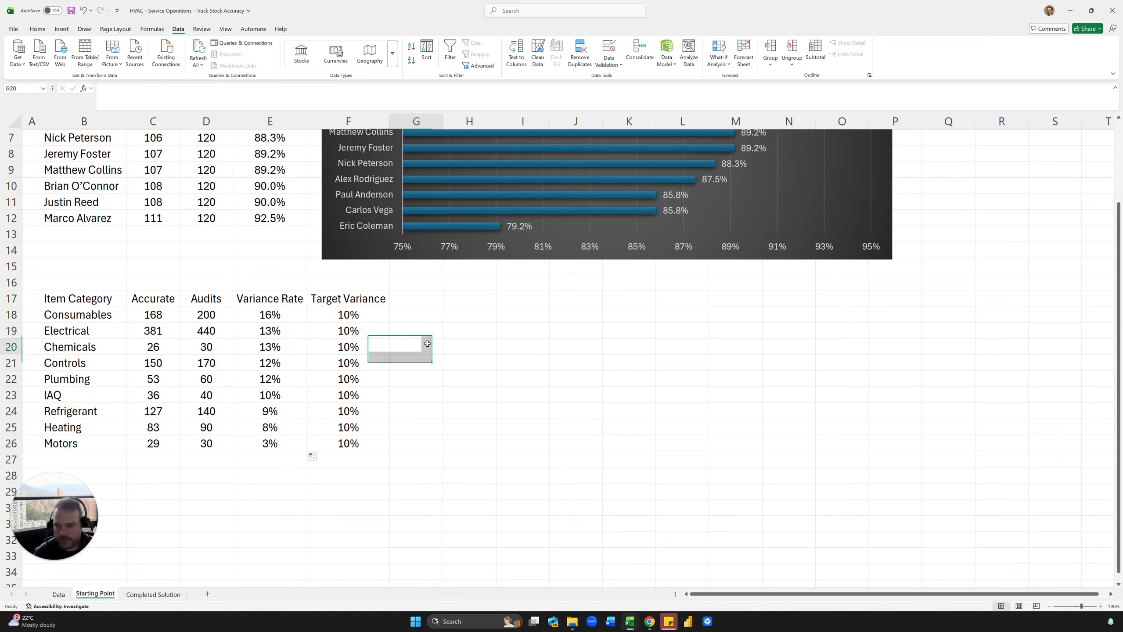
left_click(384, 319)
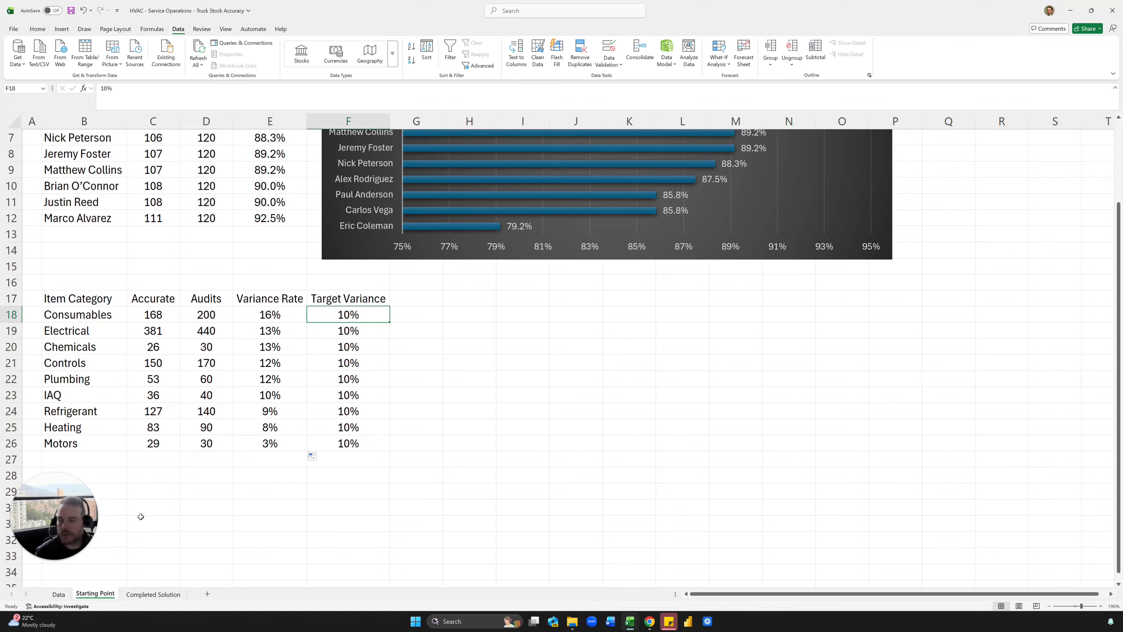
After comparing with Completed Solution, select categories B17:B26 together with E17:F26.
left_click(153, 594)
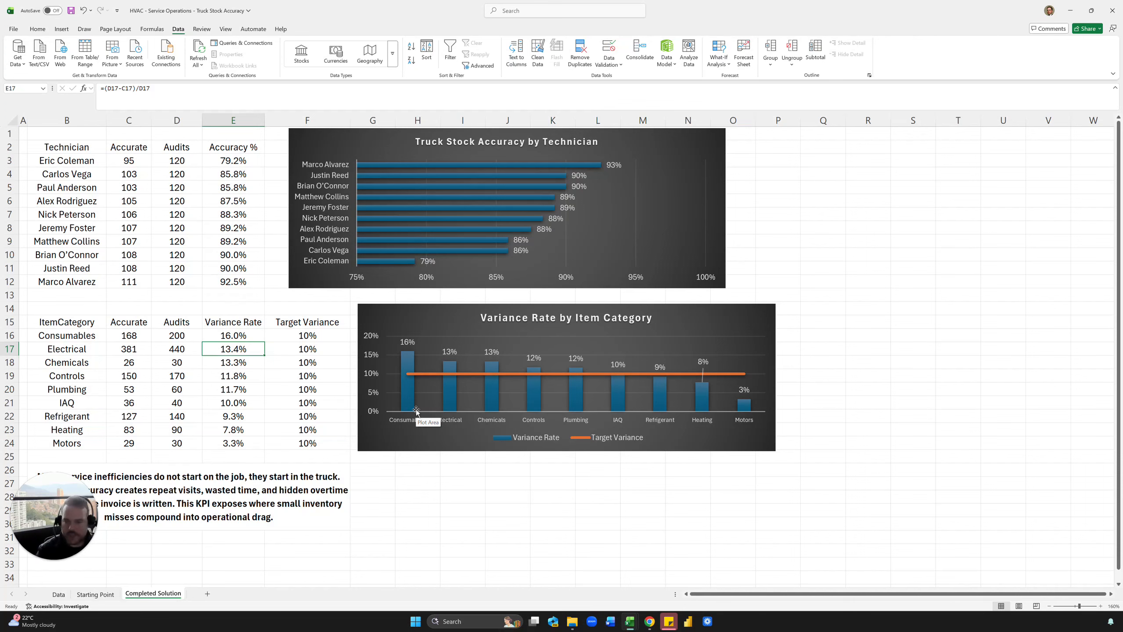
left_click(96, 594)
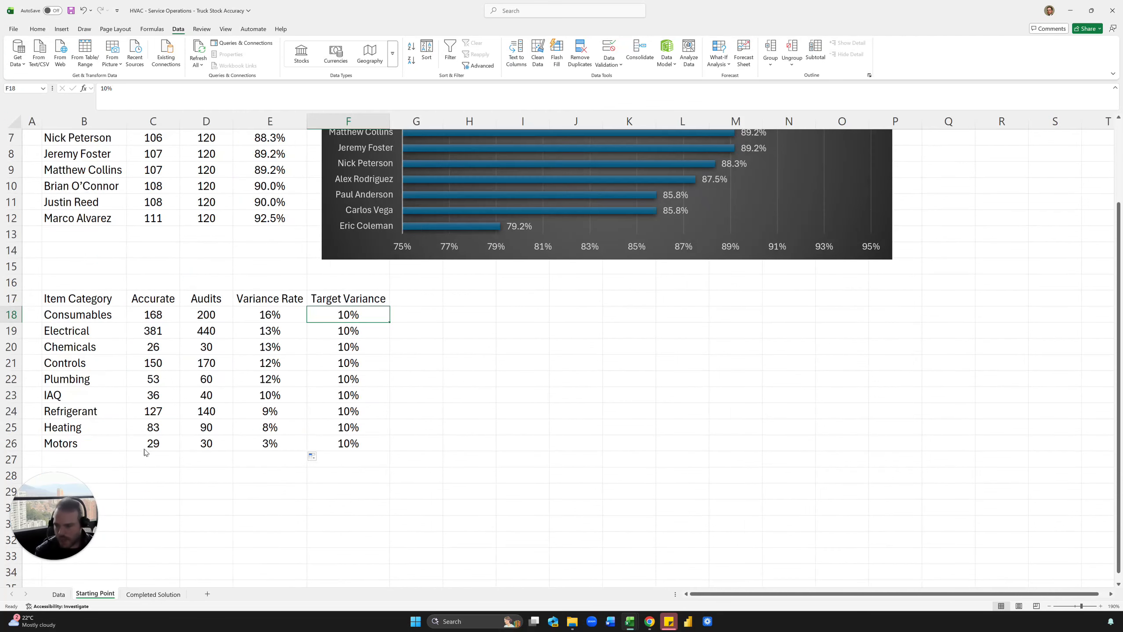
left_click(153, 595)
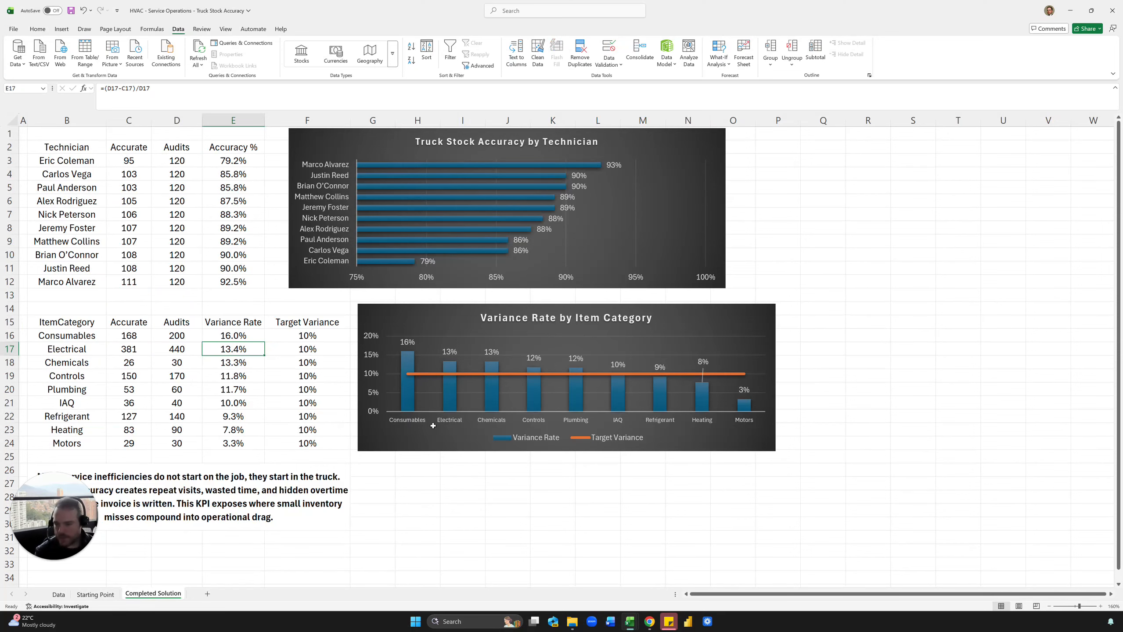
left_click(95, 594)
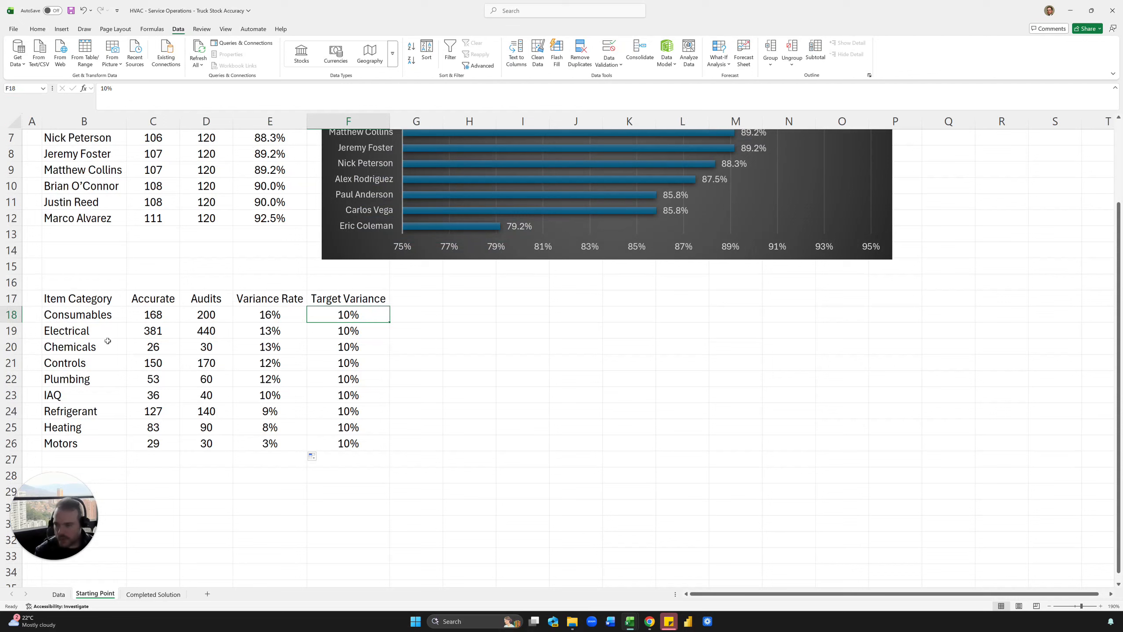
left_click_drag(95, 296, 84, 444)
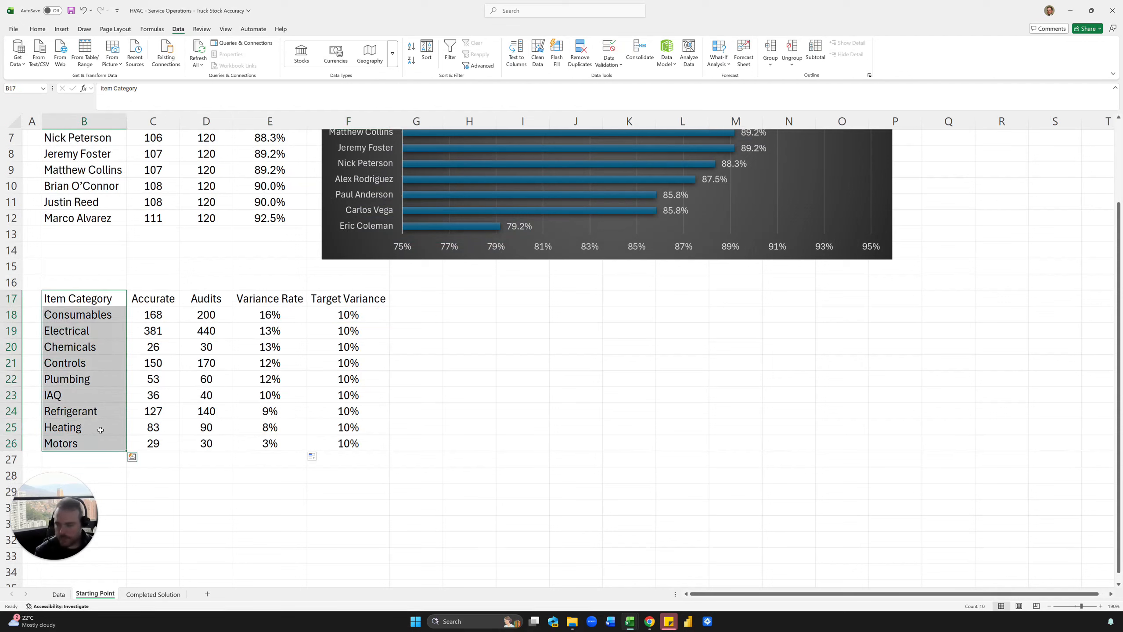
left_click_drag(278, 304, 345, 444)
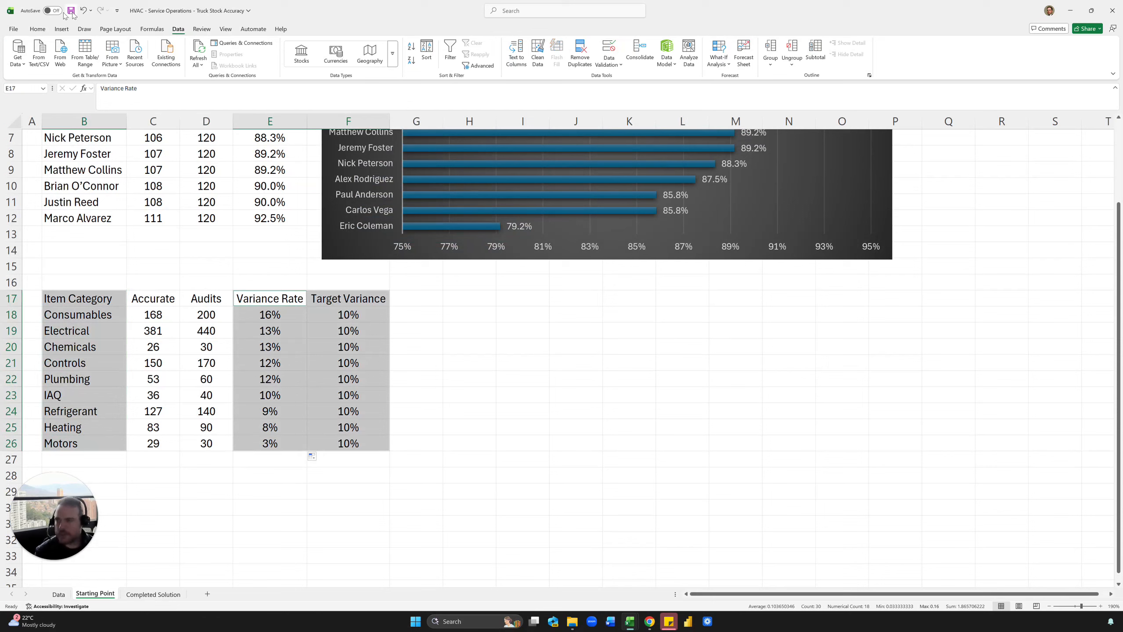
Preview the recommended charts for the selected category data, including the stacked bar option.
left_click(61, 29)
left_click(282, 59)
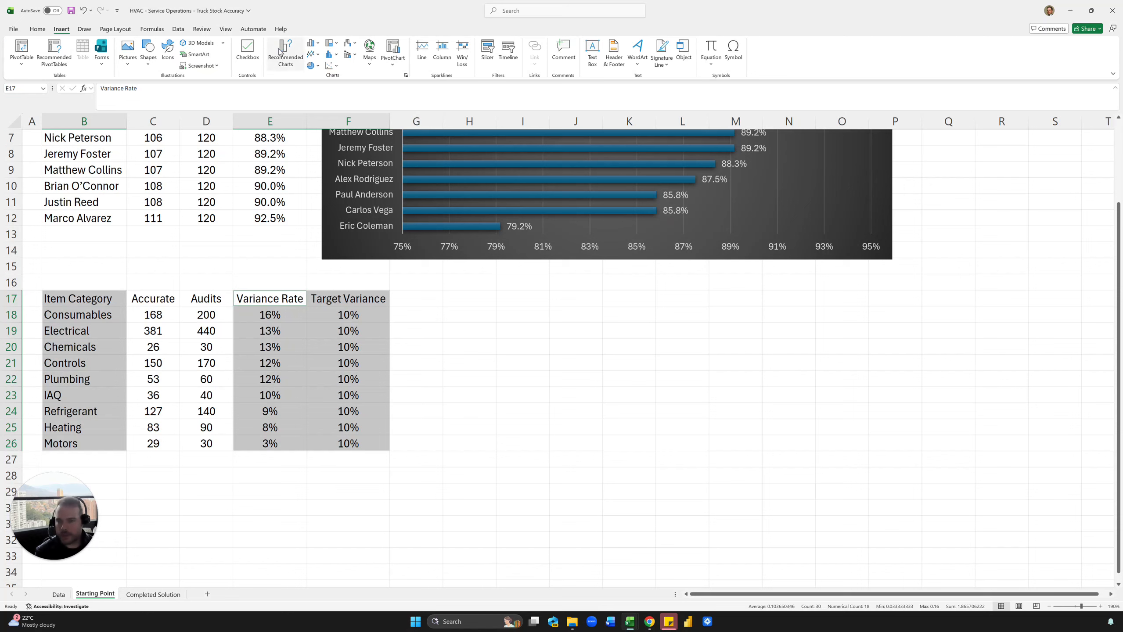
left_click(494, 285)
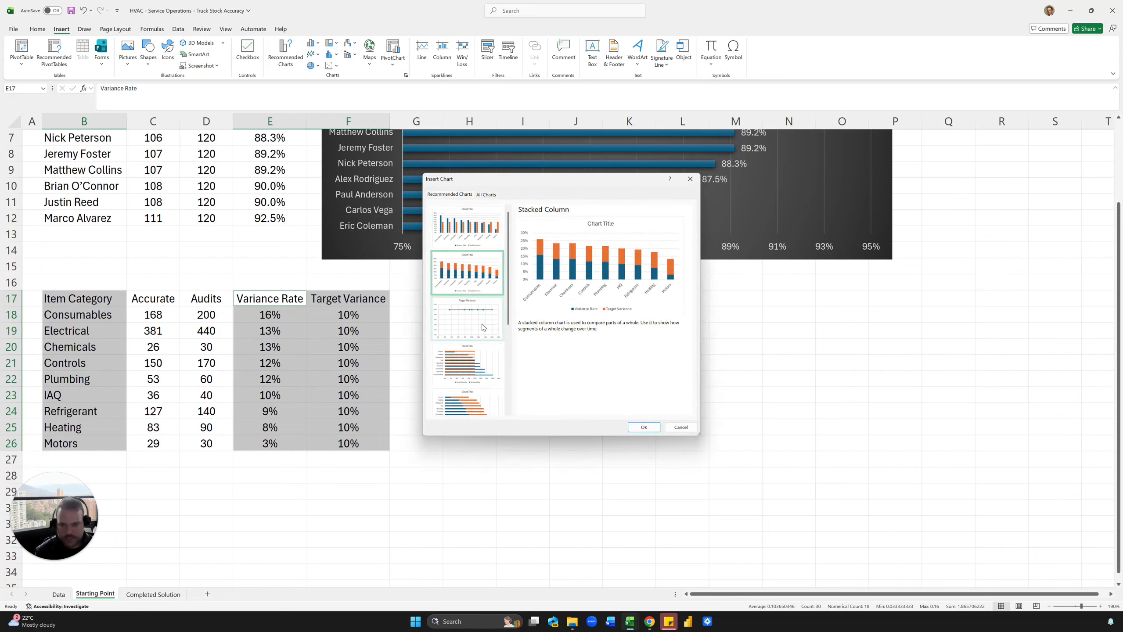
left_click(487, 328)
left_click(482, 374)
left_click(471, 402)
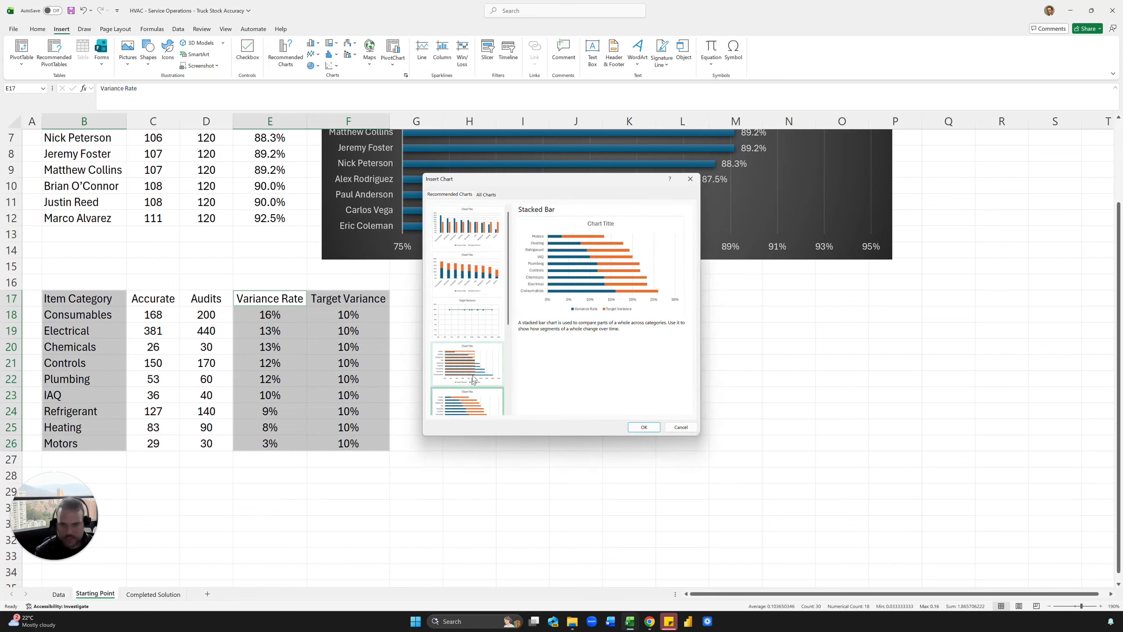
left_click(486, 195)
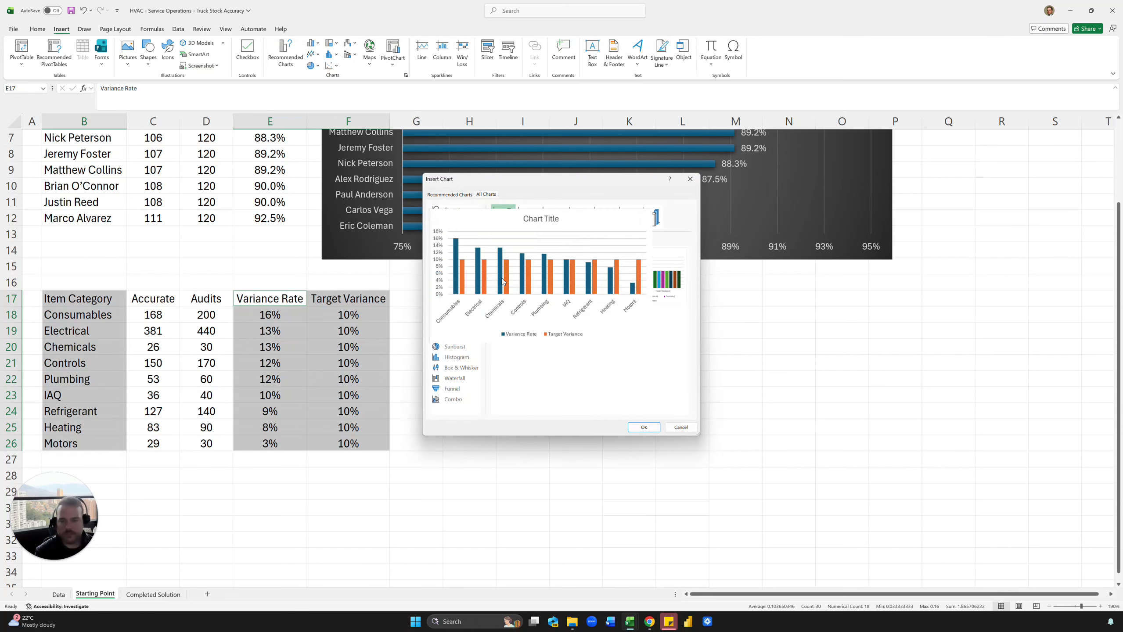
Insert a combo chart: Variance Rate as clustered columns, Target Variance as a line on the primary axis.
left_click(460, 401)
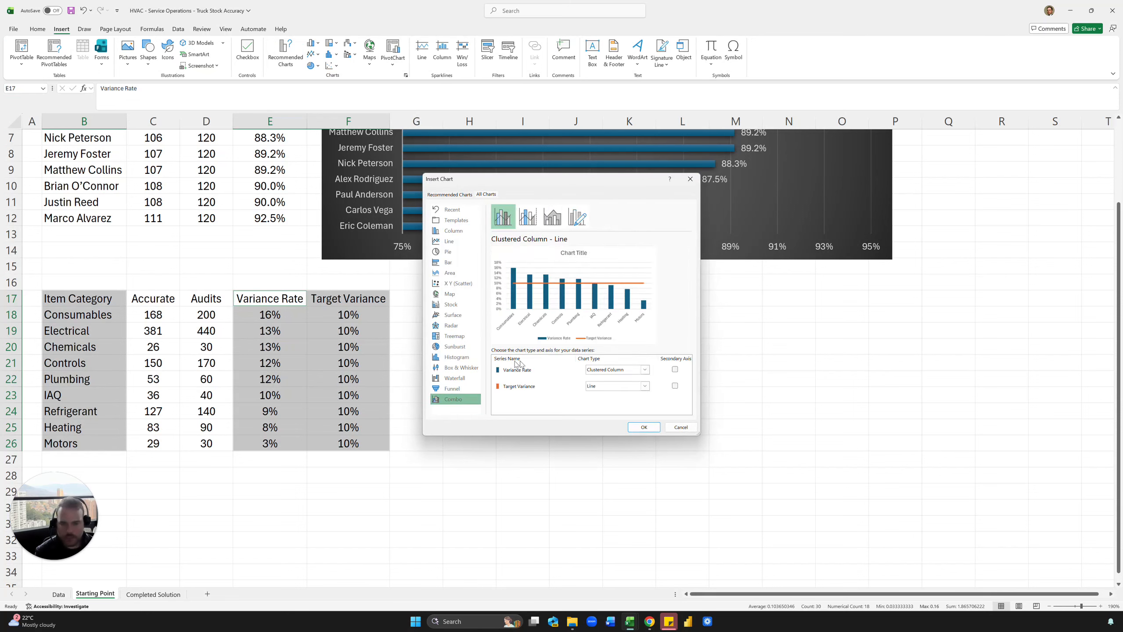
left_click(618, 387)
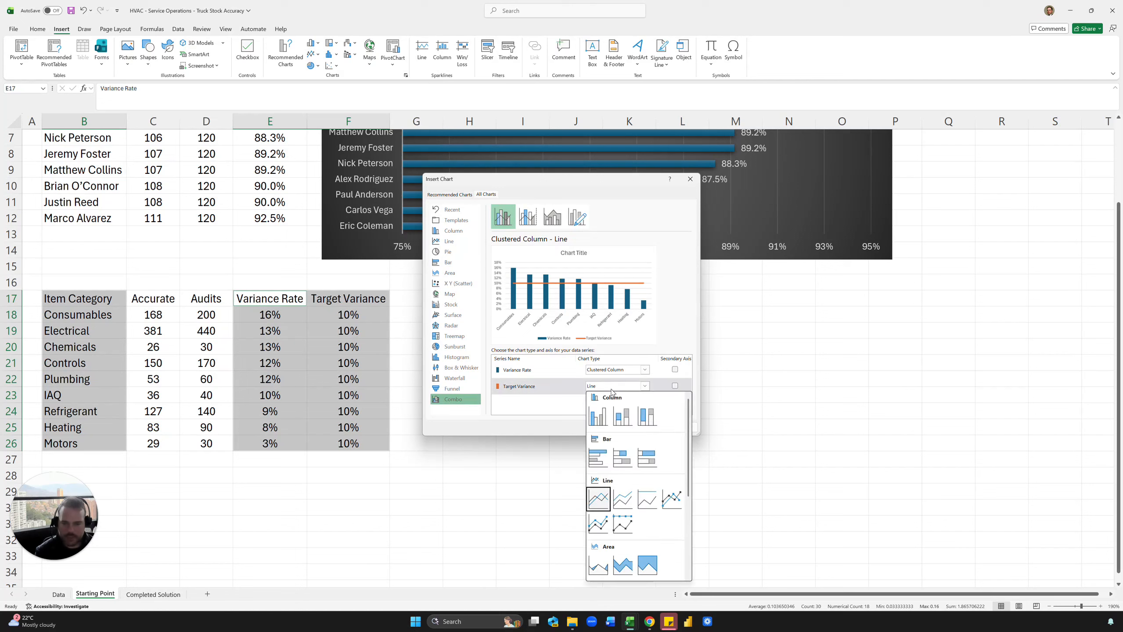
left_click(578, 384)
left_click(676, 386)
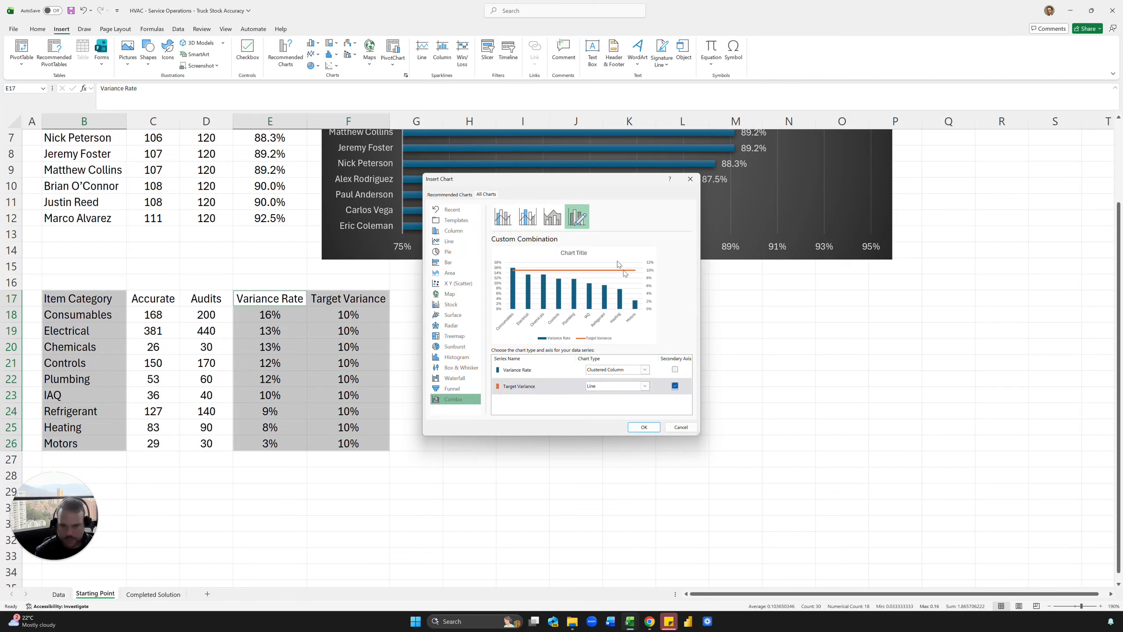
left_click(674, 386)
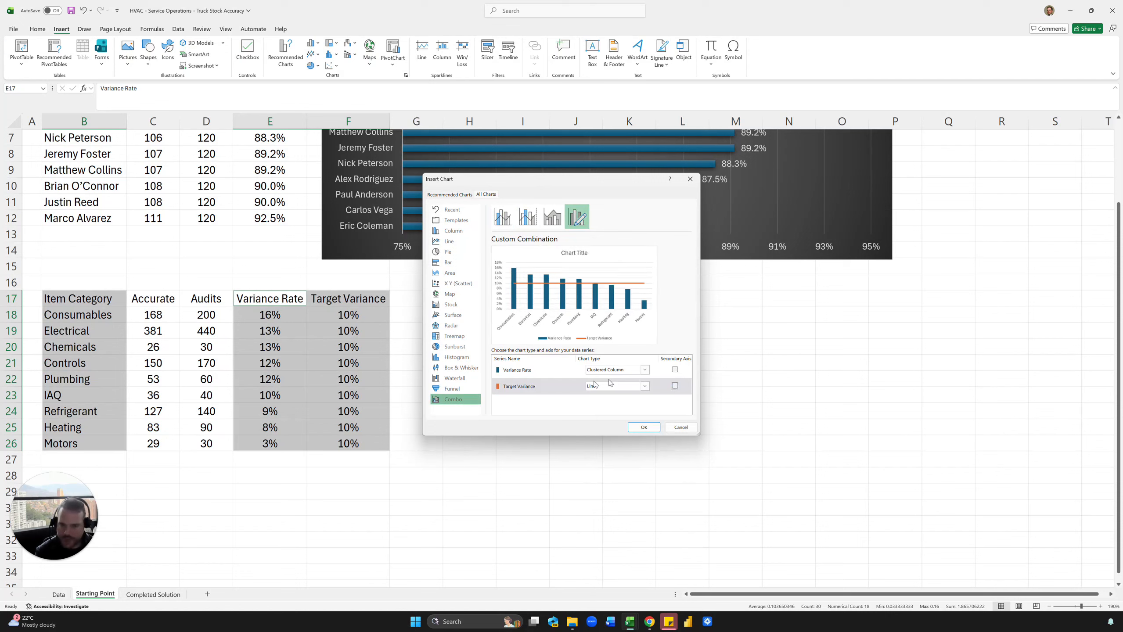
left_click(609, 388)
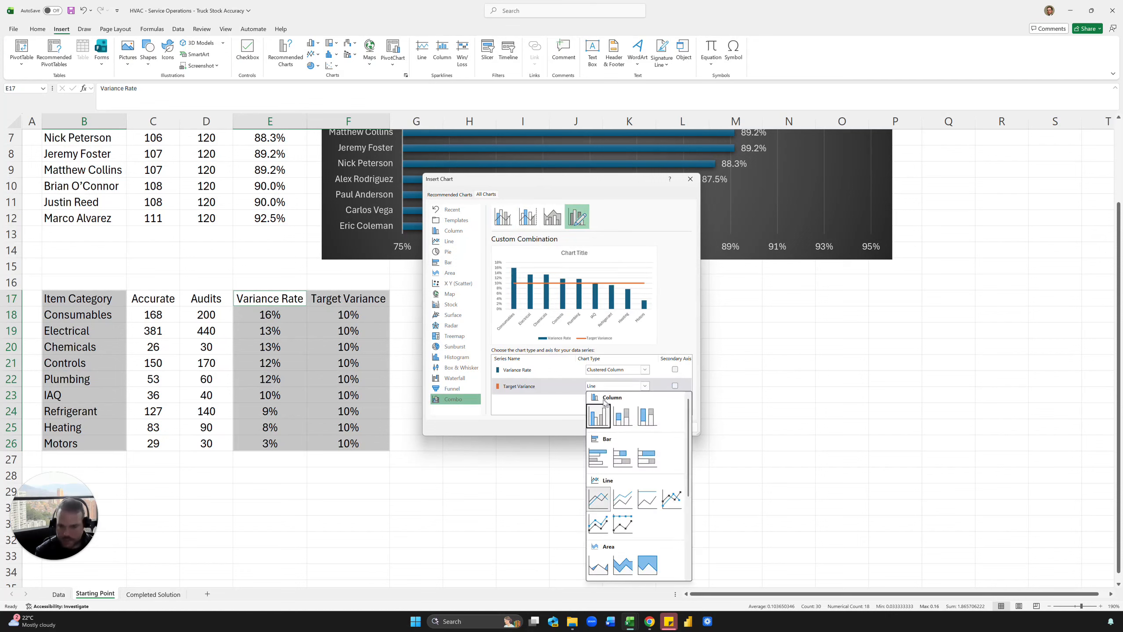
left_click(585, 390)
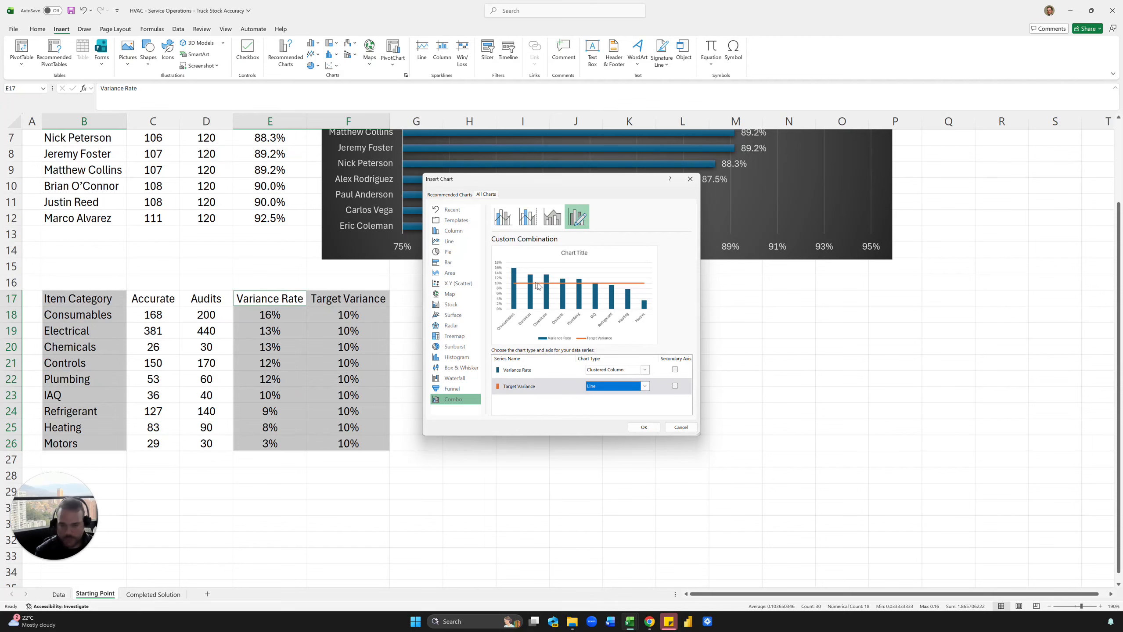
left_click(644, 427)
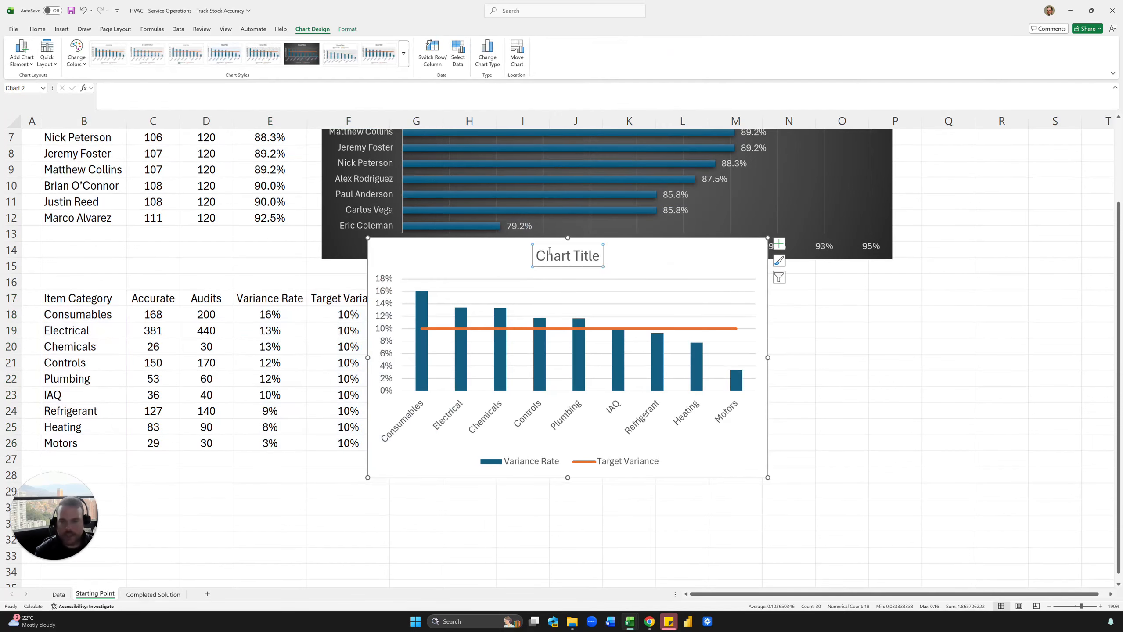
Apply the dark chart style and title the combo chart 'Truck Stock Accuracy by Item Category'.
left_click(301, 53)
scroll(707, 322, "up", 2)
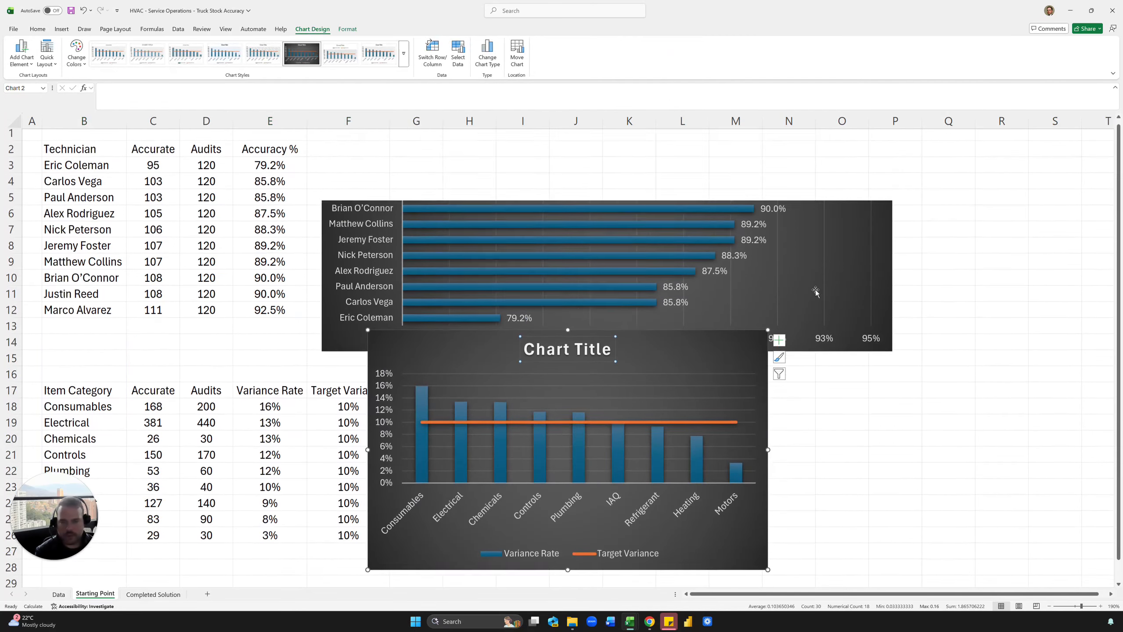
left_click(569, 364)
scroll(539, 302, "down", 2)
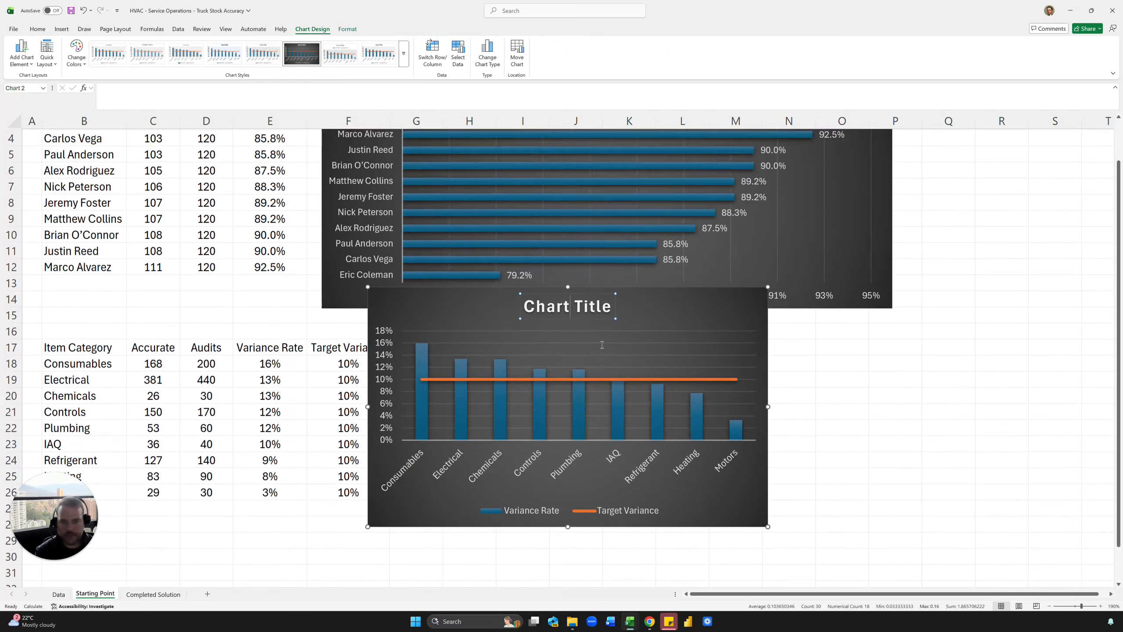
double_click(545, 259)
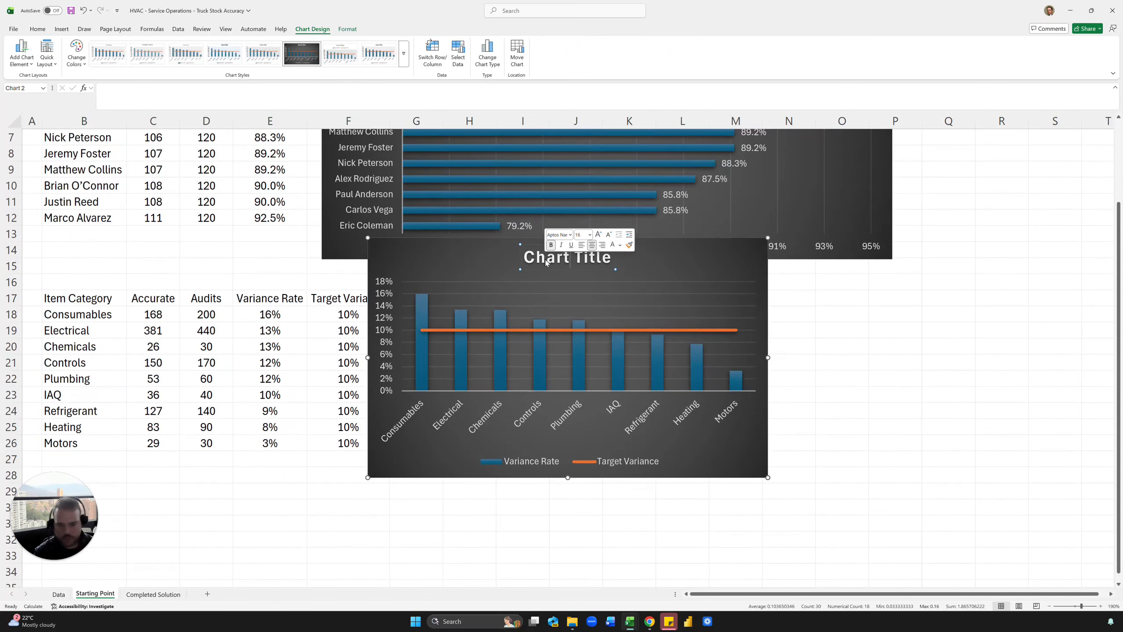
key("ctrl+a")
type("Truck")
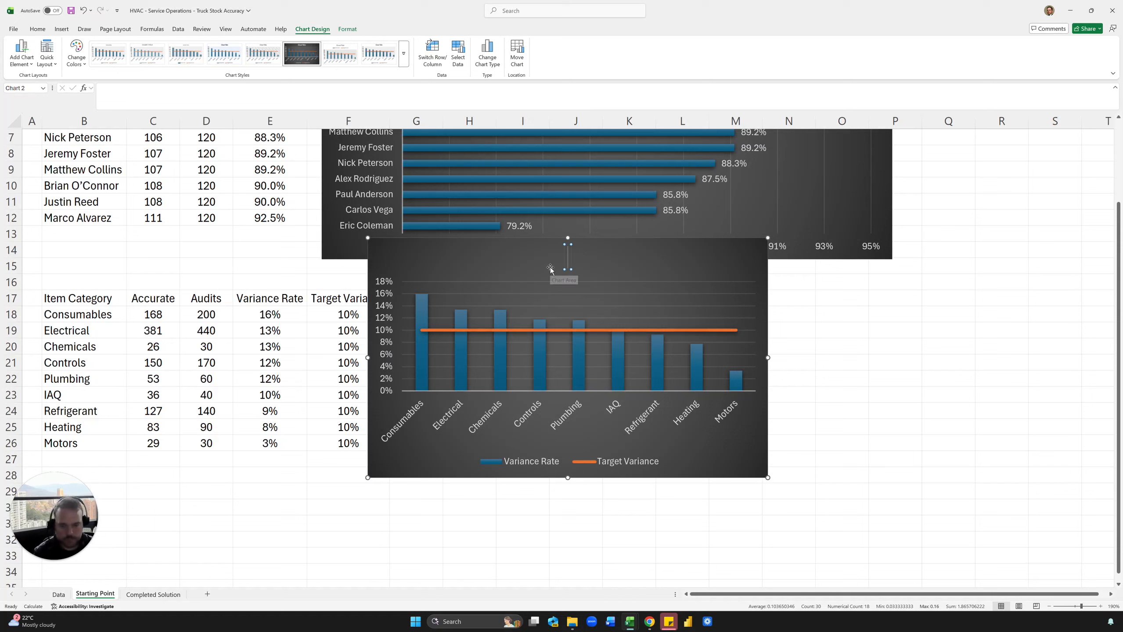
type(" Stock")
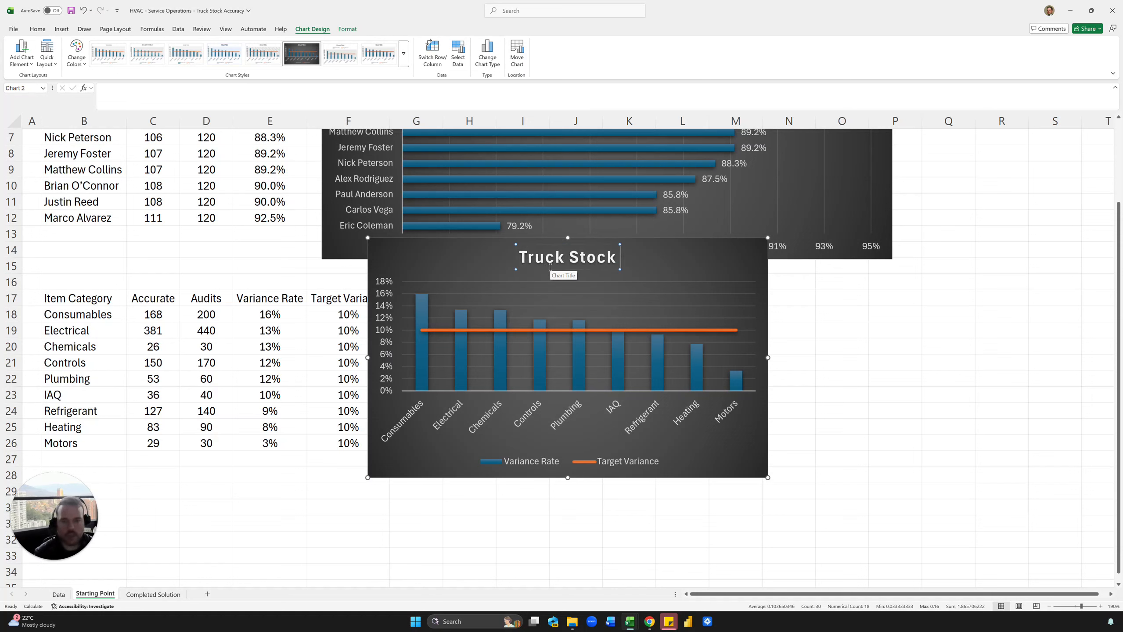
type(" Accuracy by")
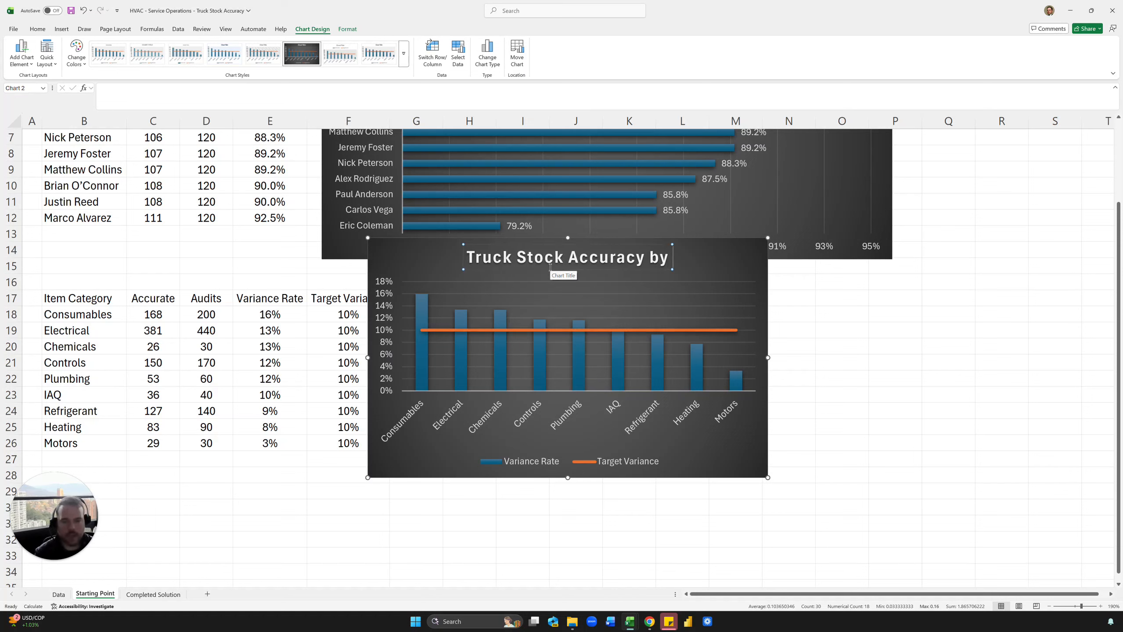
type(" Item Category")
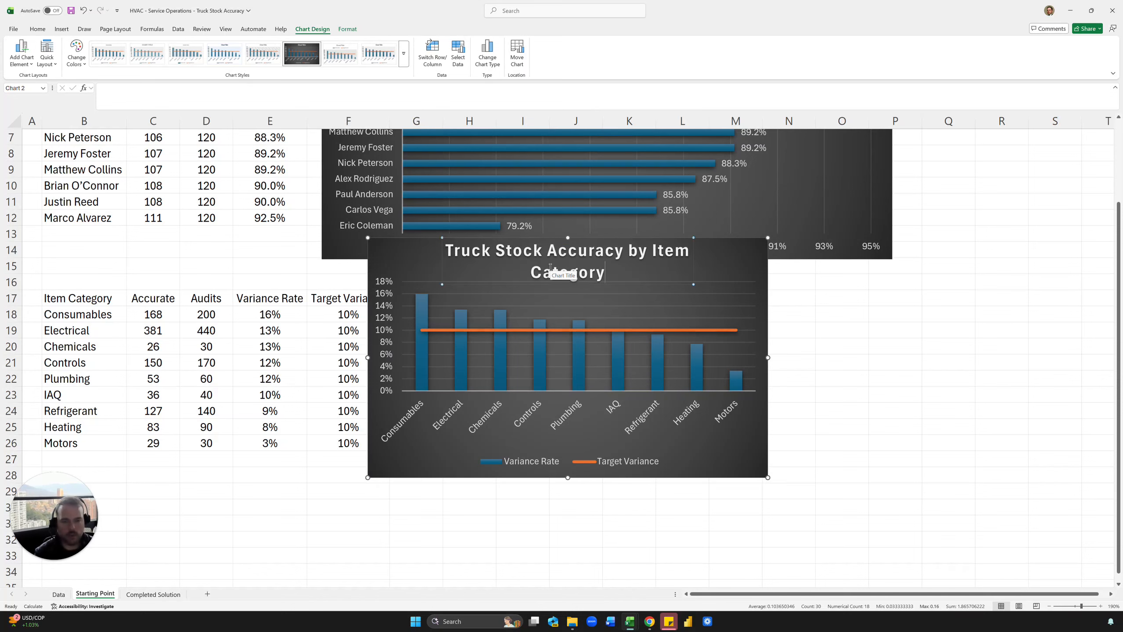
left_click(826, 395)
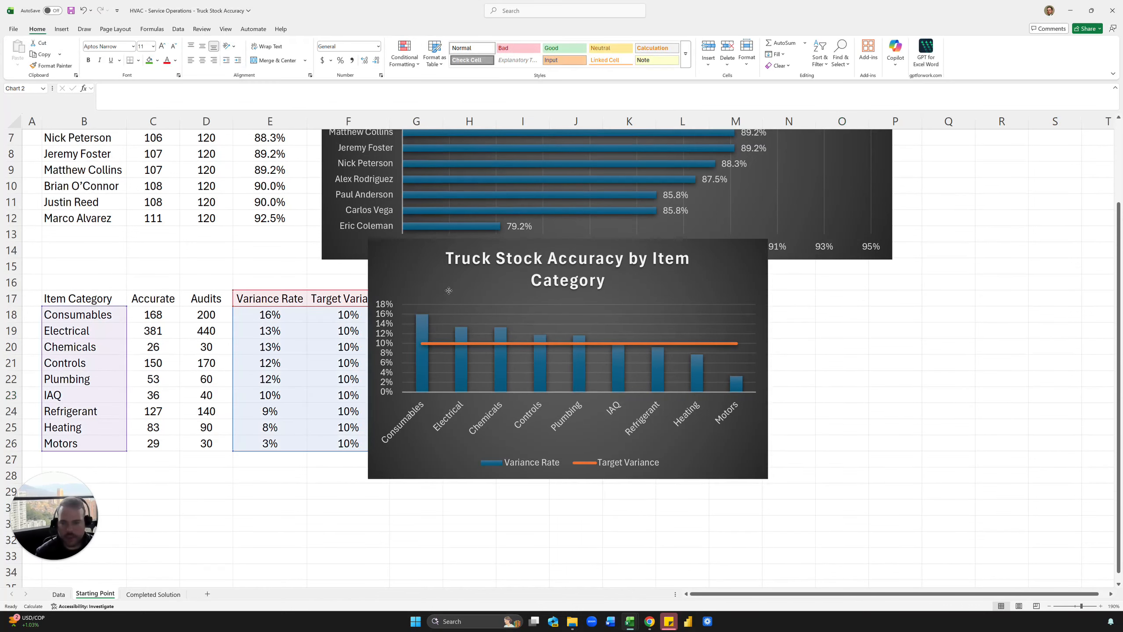
Move the category chart down-right, shrink its title font two sizes, and widen the chart to the right.
left_click_drag(465, 262, 511, 313)
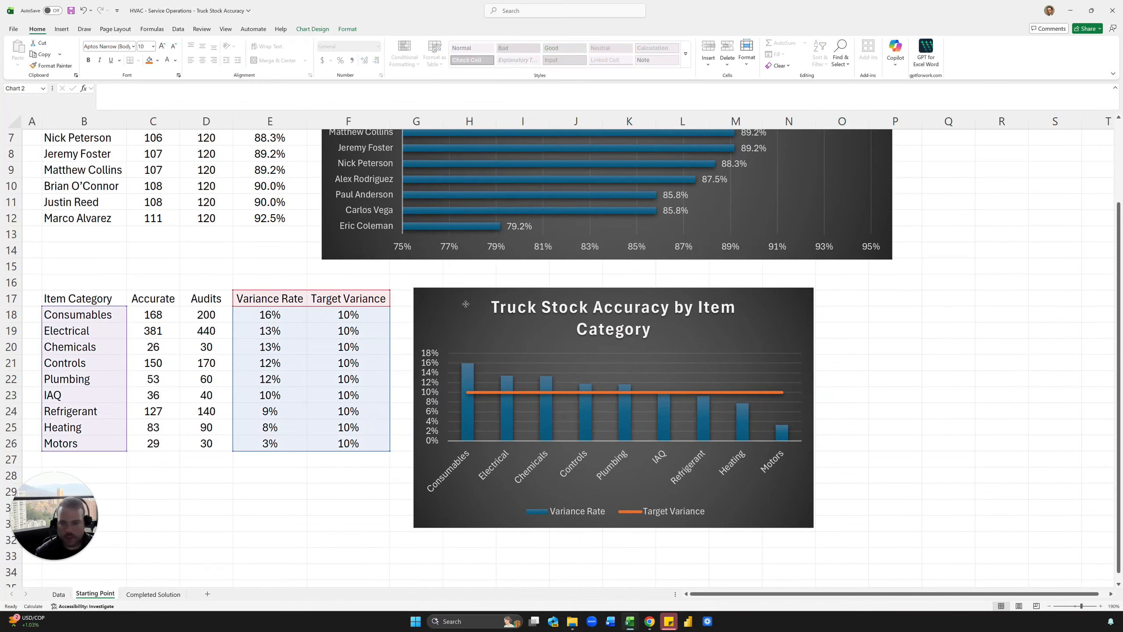
left_click(174, 47)
left_click(175, 48)
left_click(906, 326)
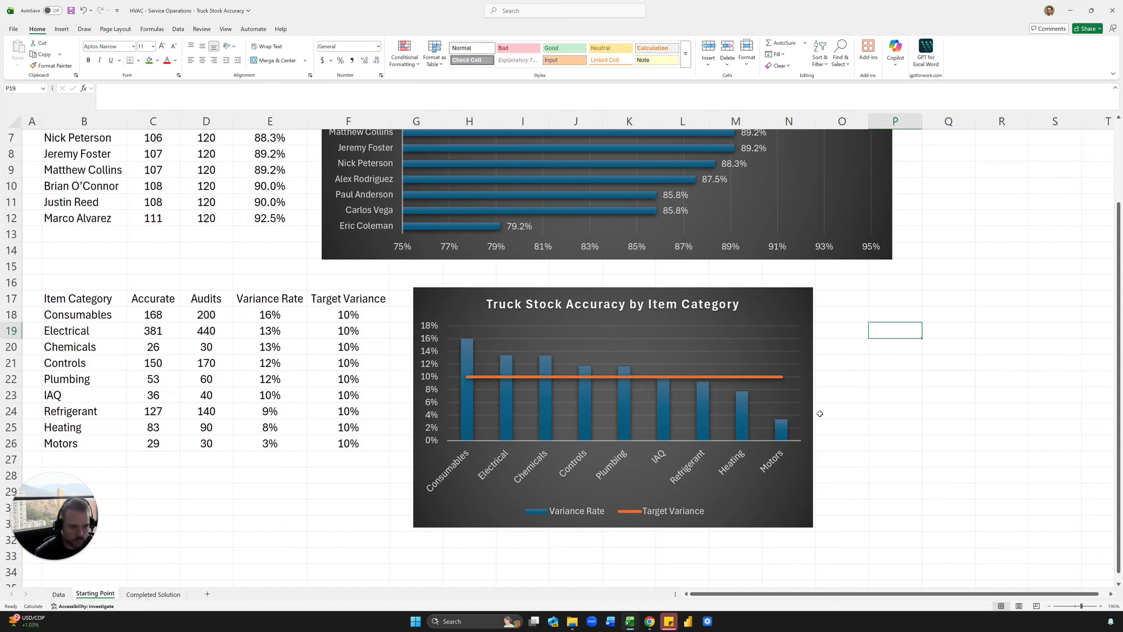
left_click(811, 403)
left_click_drag(813, 407, 937, 414)
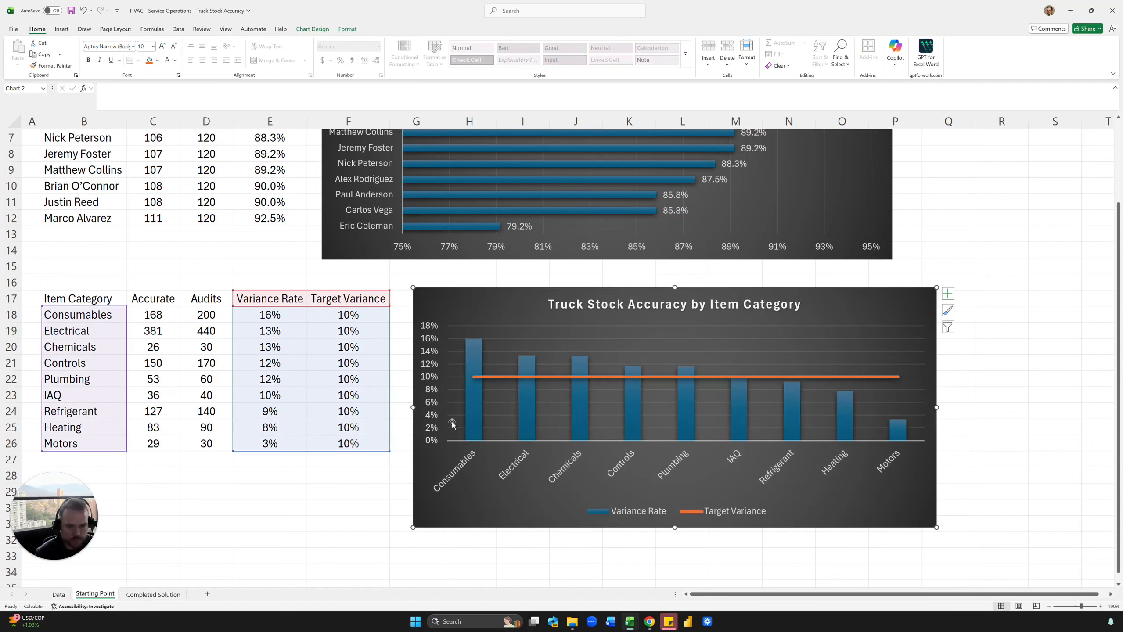
left_click(452, 487)
left_click(450, 303)
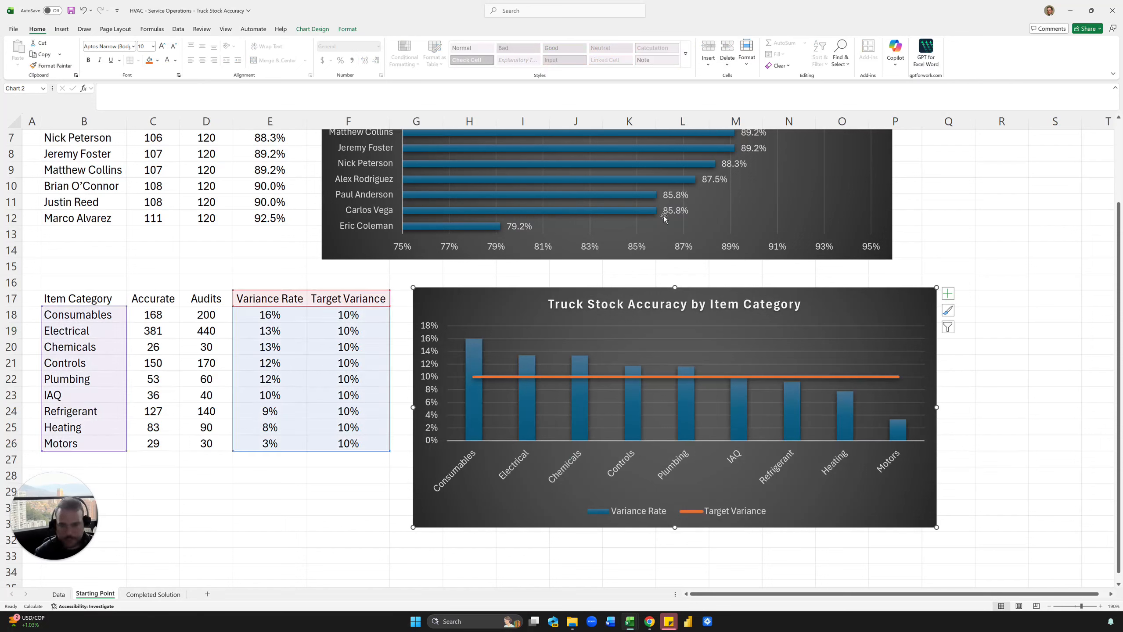
left_click(470, 346)
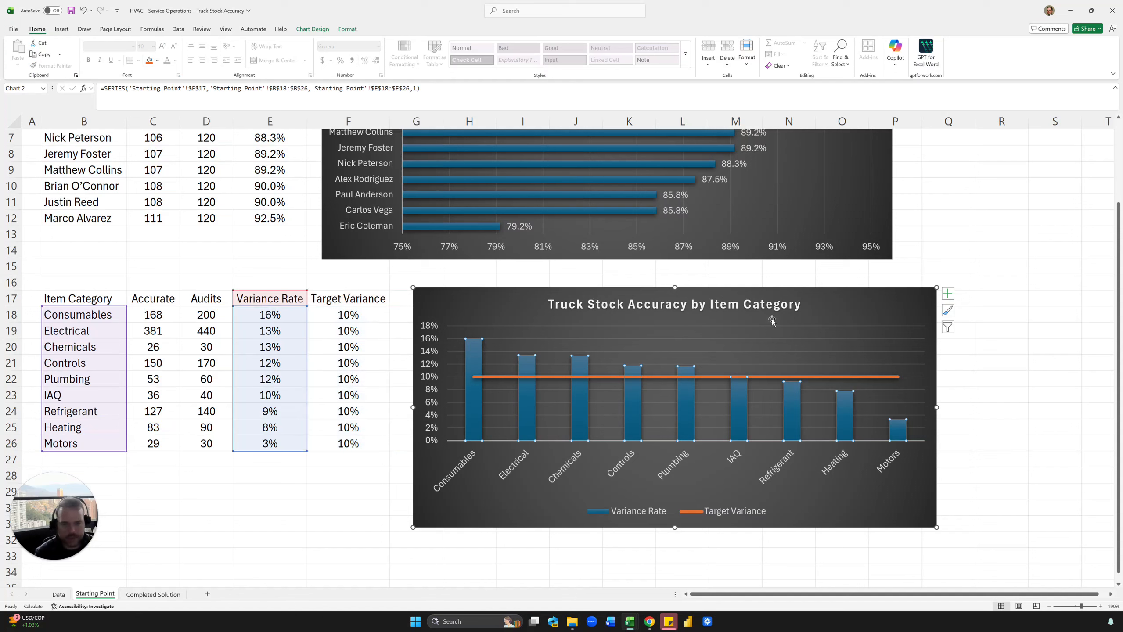
left_click(464, 310)
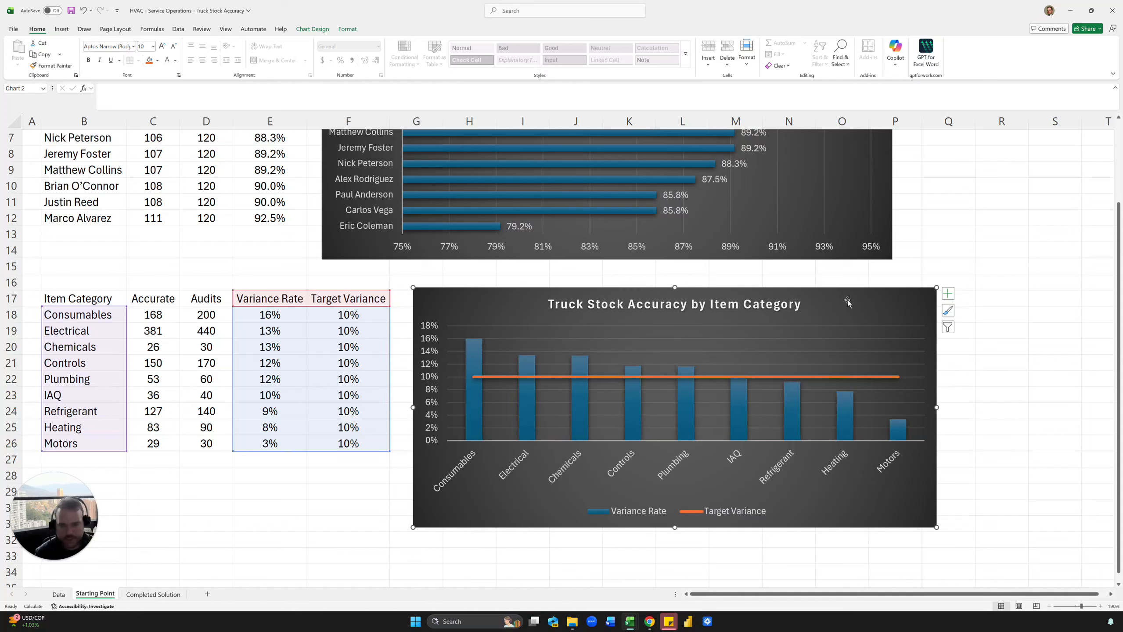
left_click(470, 358)
left_click(471, 306)
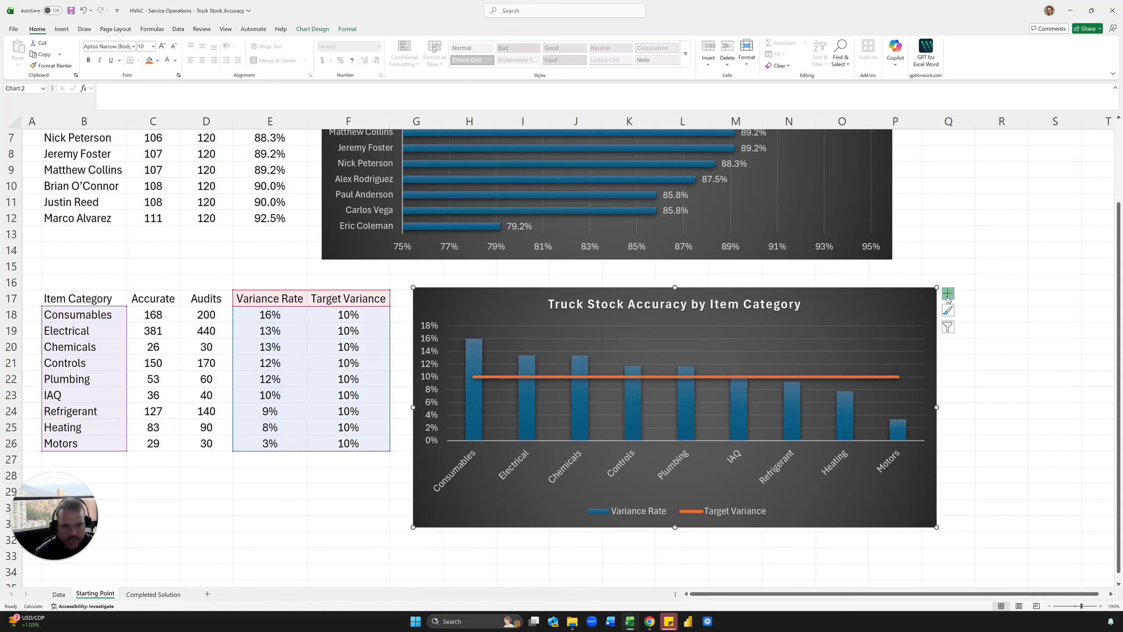
Add data labels to the Variance Rate columns, delete the 10% target-line labels, and nudge the chart up-left.
left_click(947, 294)
left_click(966, 334)
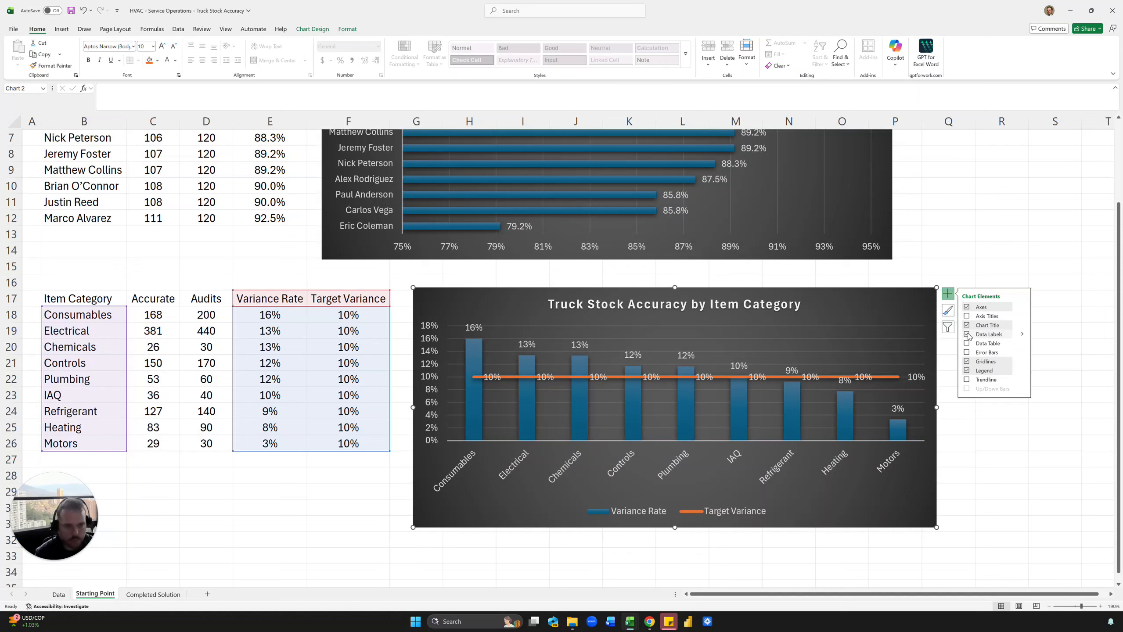
left_click(864, 379)
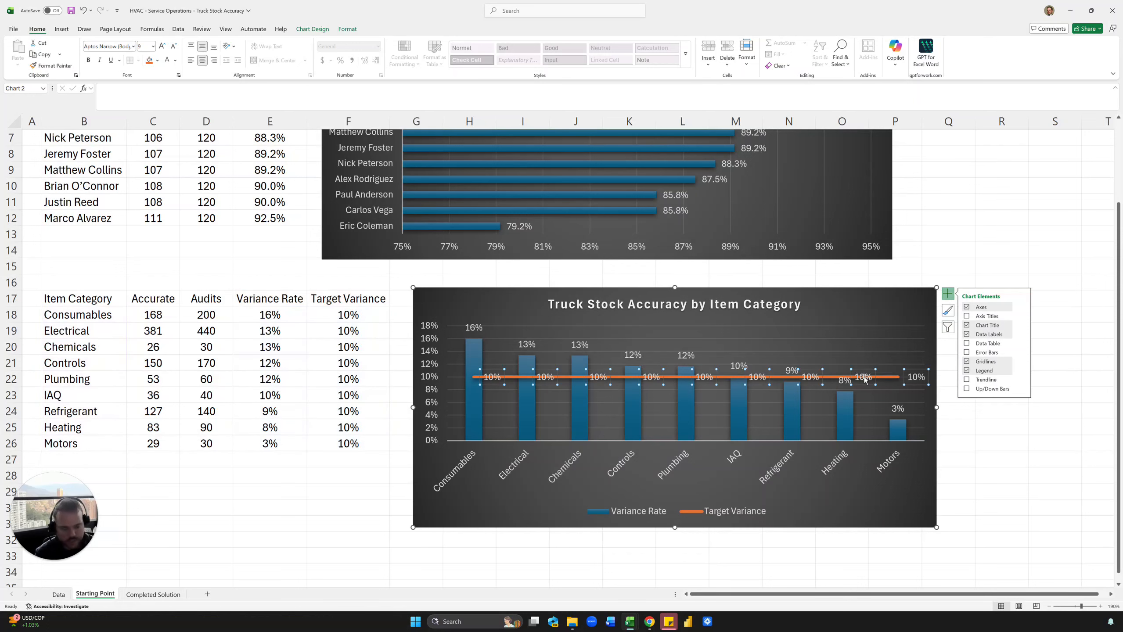
key("Delete")
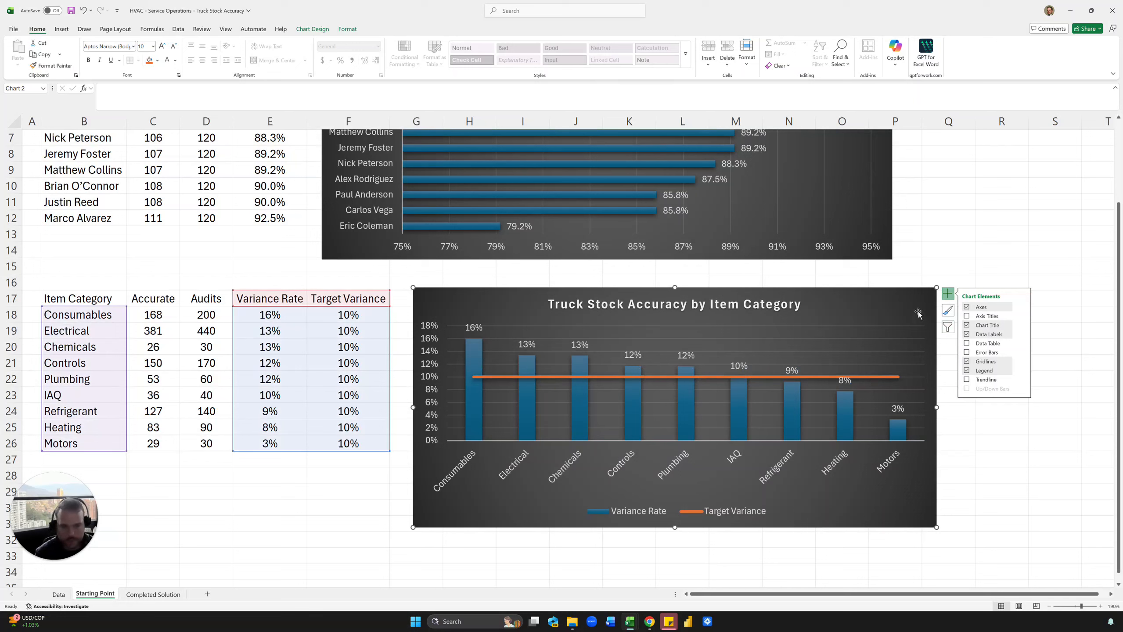
left_click(967, 335)
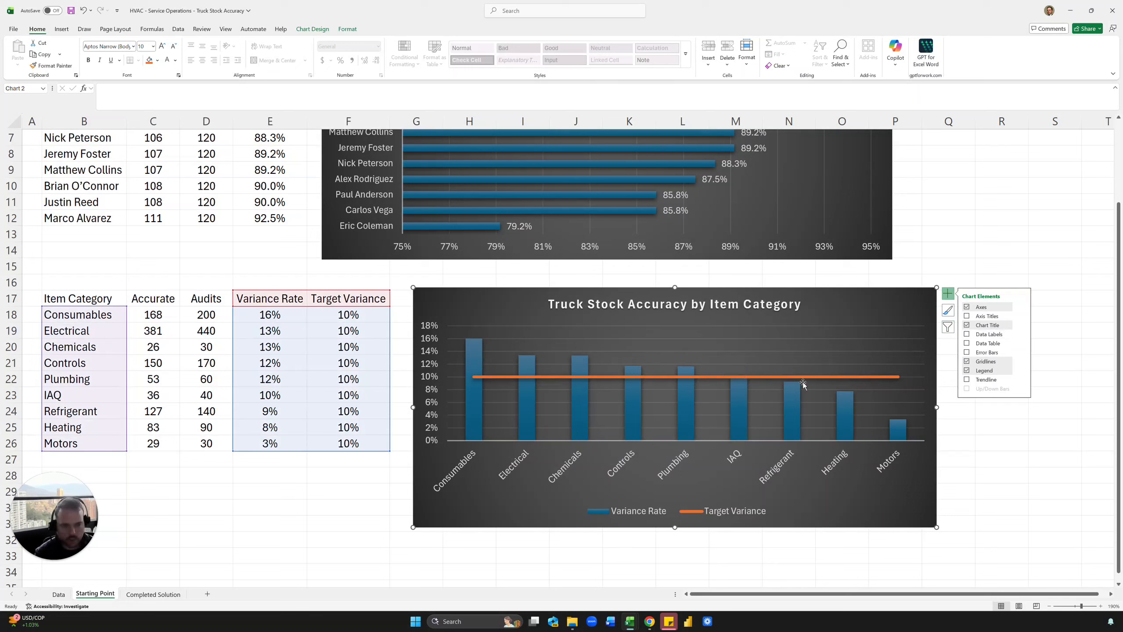
left_click(966, 335)
left_click(492, 303)
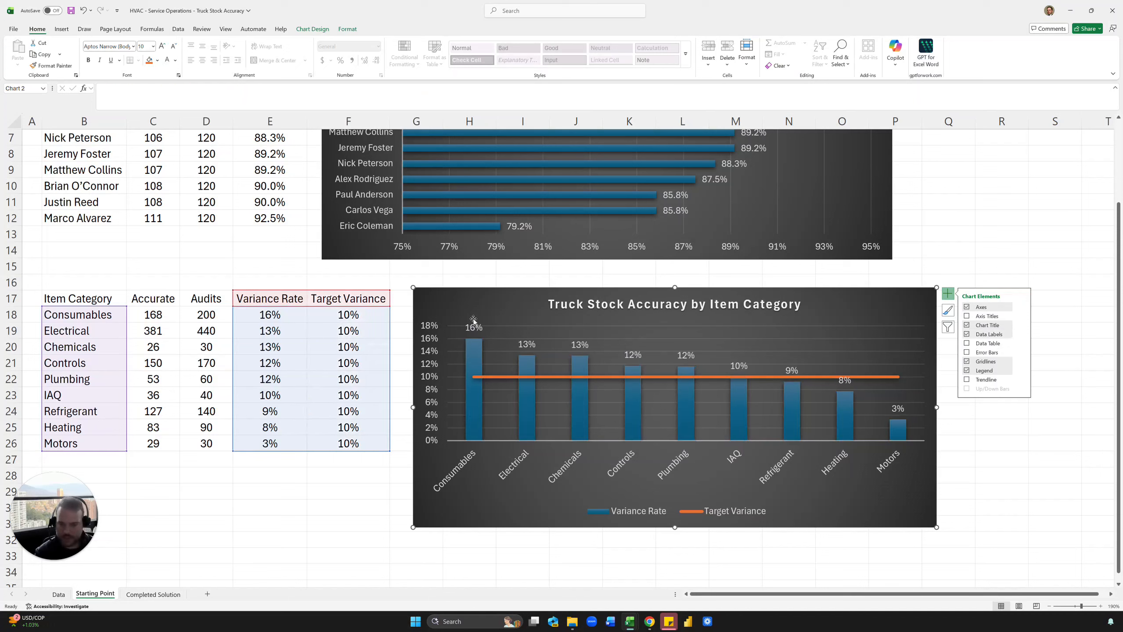
left_click_drag(457, 304, 443, 284)
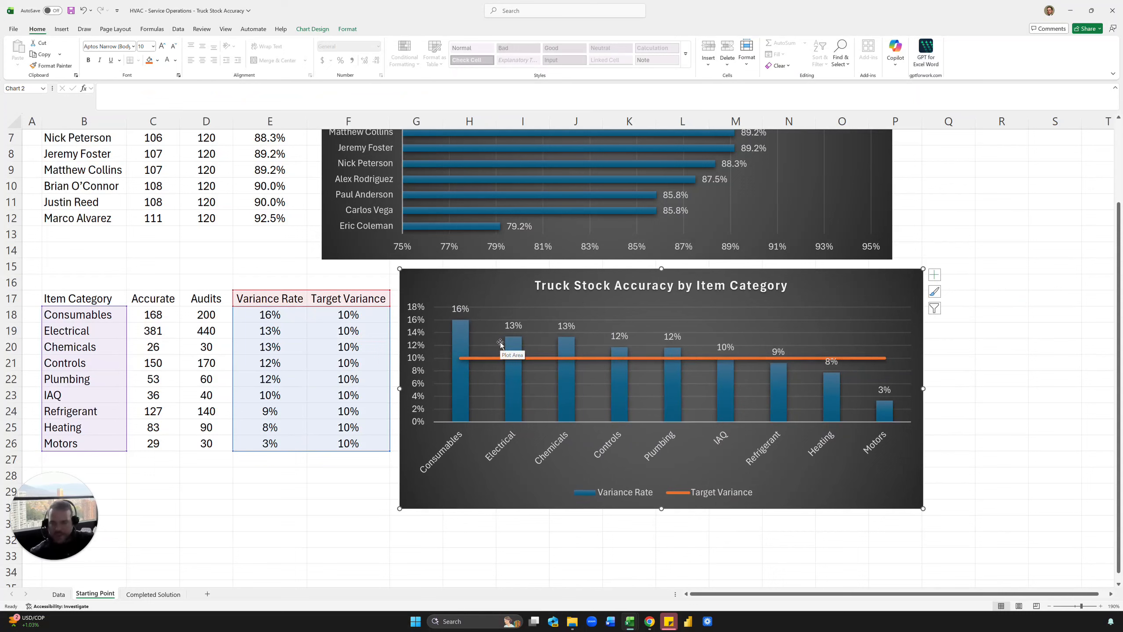
left_click(58, 594)
left_click(231, 390)
left_click(370, 254)
left_click(542, 177)
left_click(681, 169)
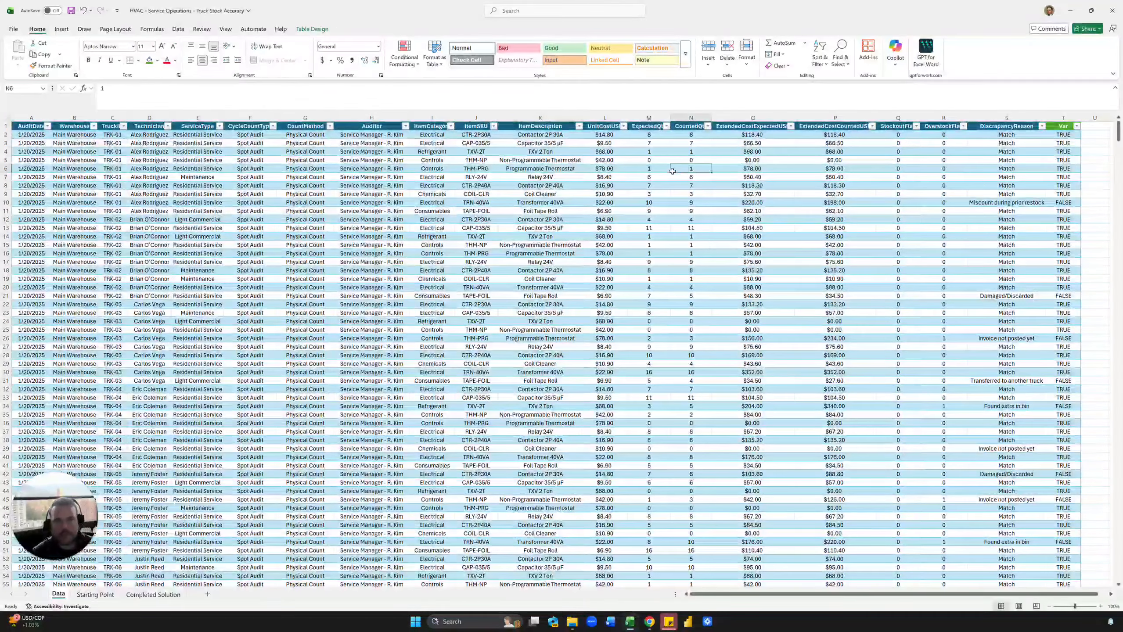
left_click(748, 160)
left_click_drag(508, 166, 1001, 178)
left_click(1001, 177)
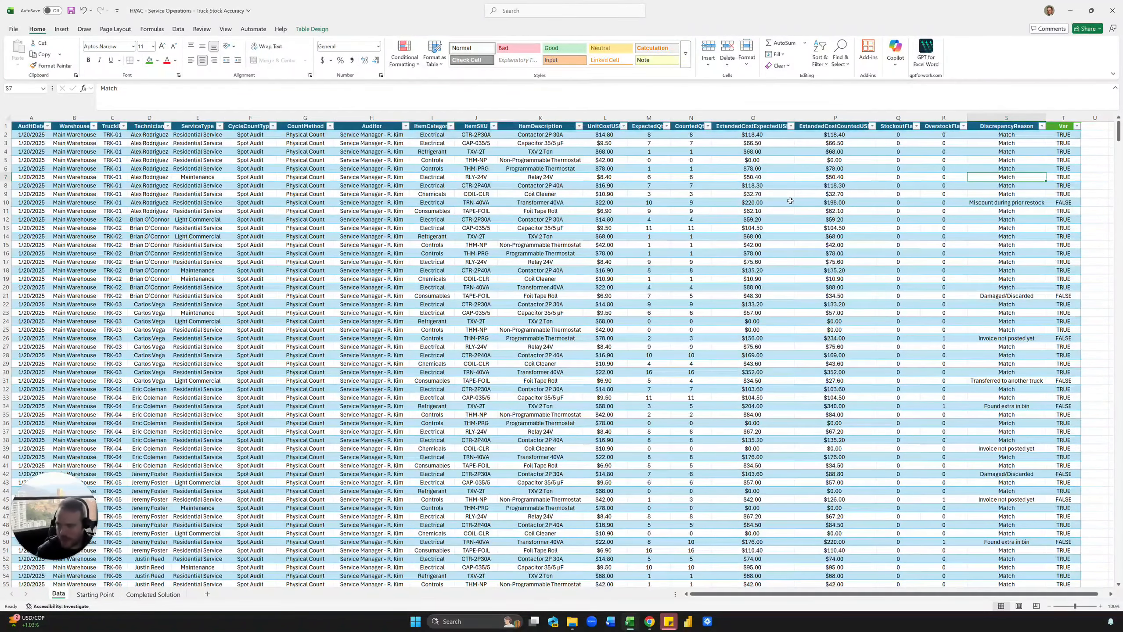
left_click(153, 595)
left_click(95, 595)
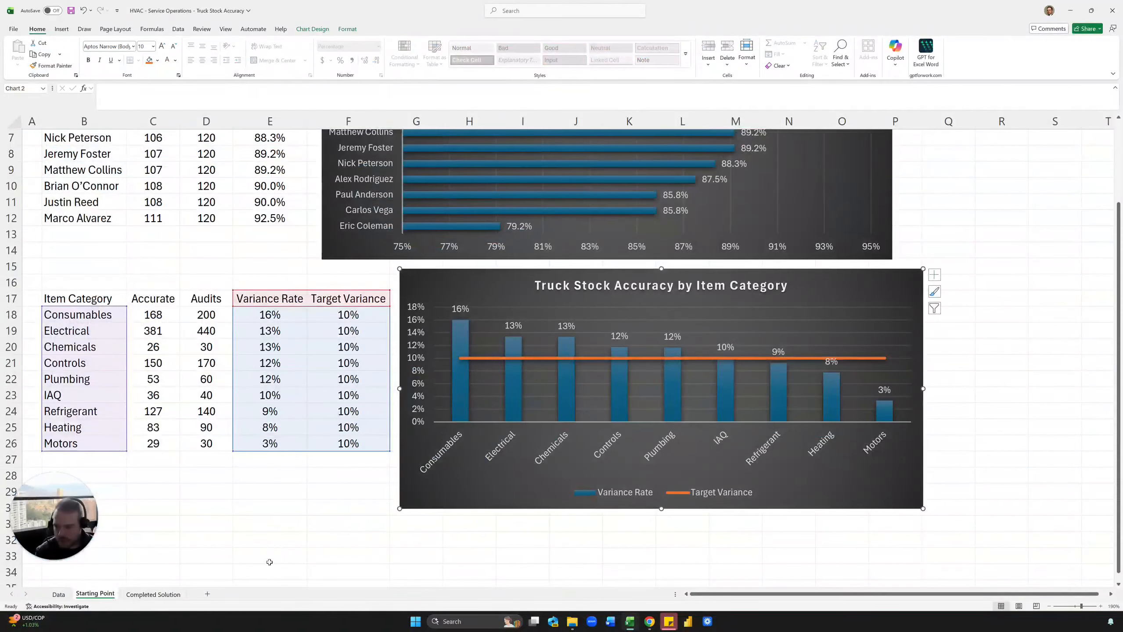
Enter the contact e-mail address in C31 so it becomes a hyperlink.
left_click(159, 522)
scroll(190, 487, "down", 2)
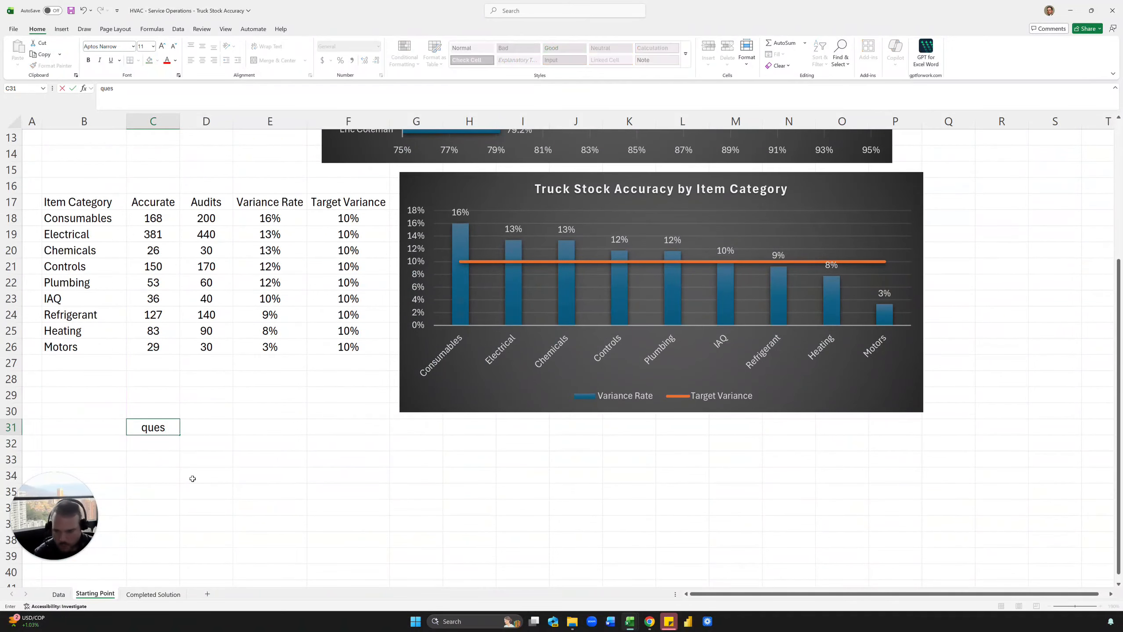
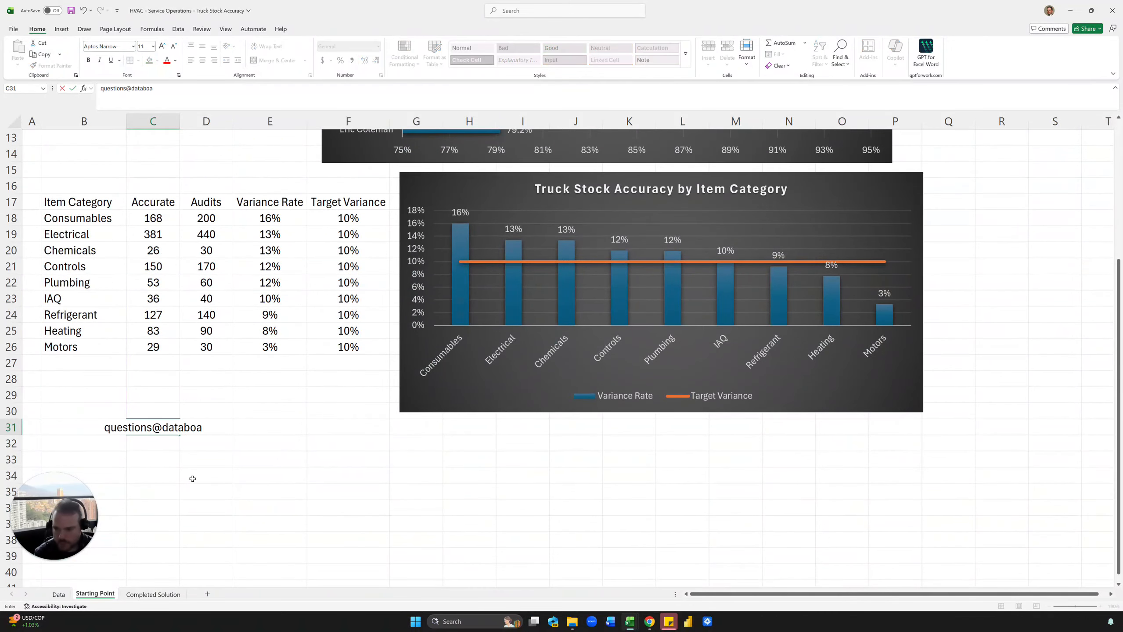
left_click(192, 479)
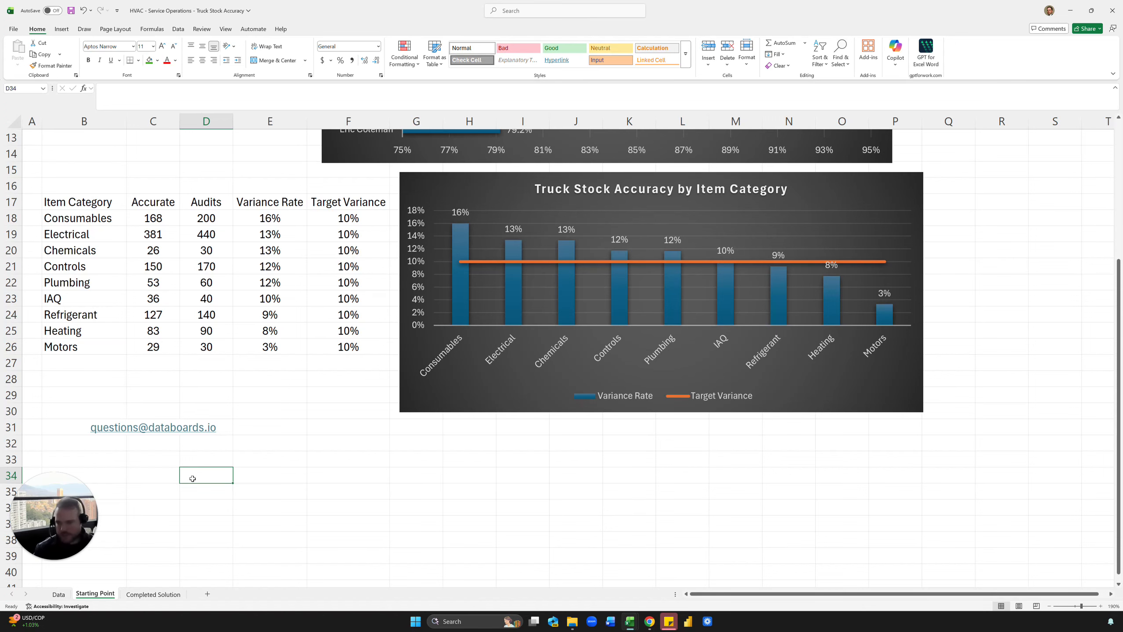
scroll(193, 479, "up", 4)
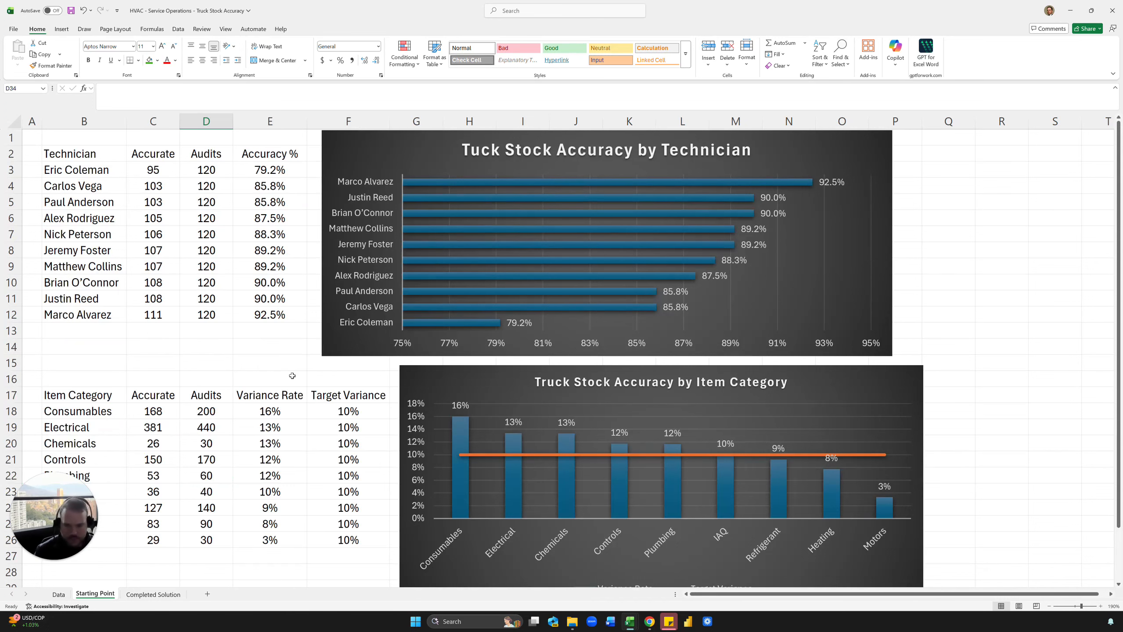
scroll(239, 435, "down", 4)
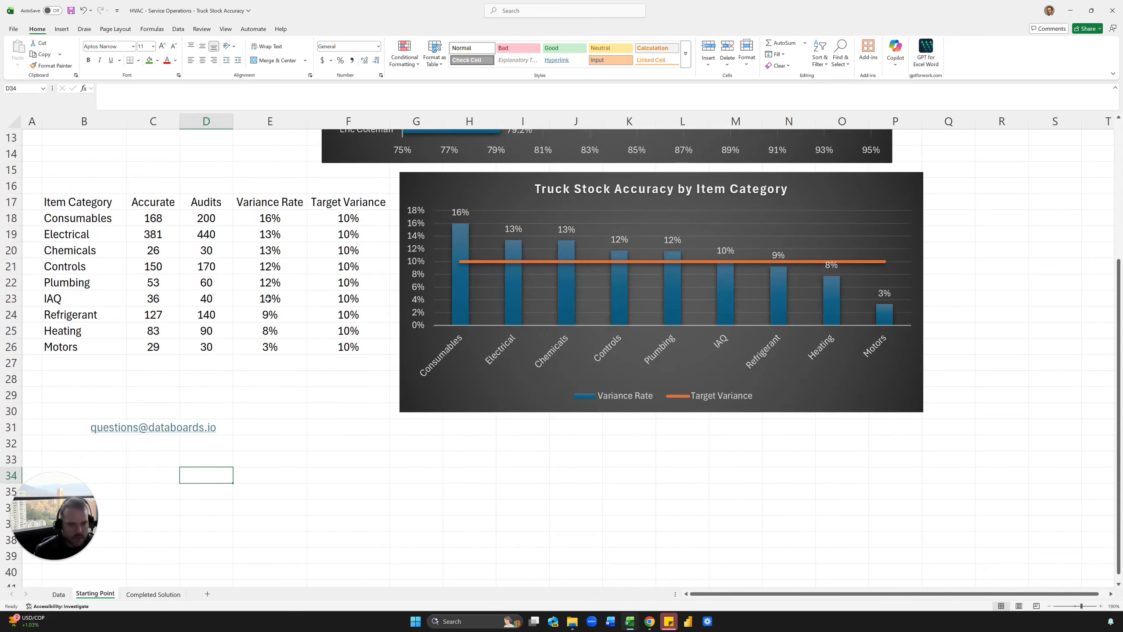